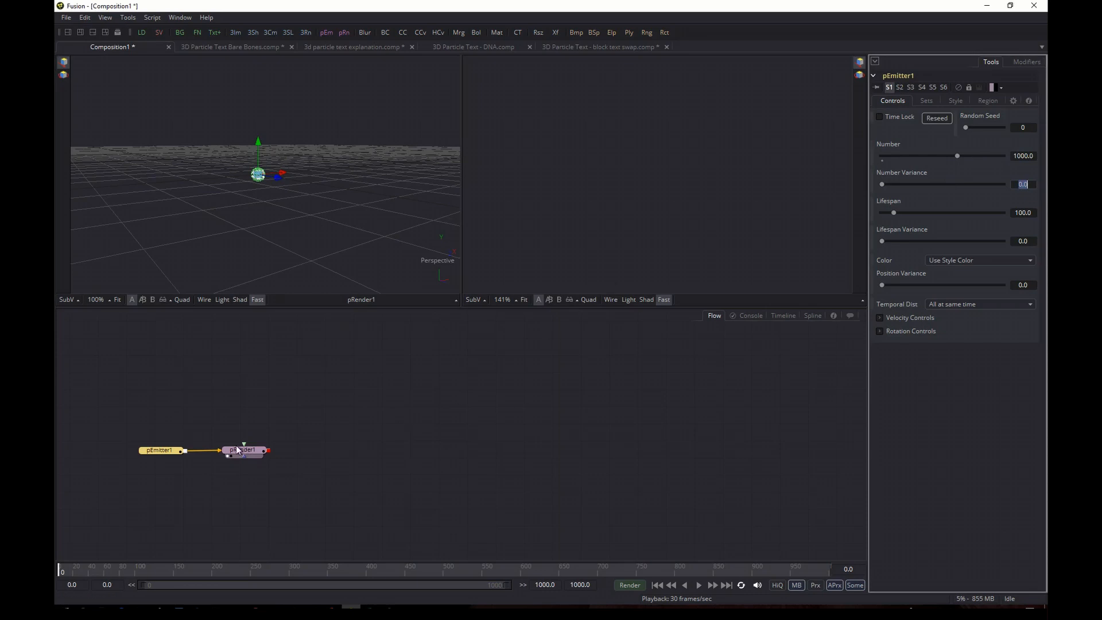
# Step: Set the emission region of the pEmitter1 node to Mesh
pyautogui.click(172, 495)
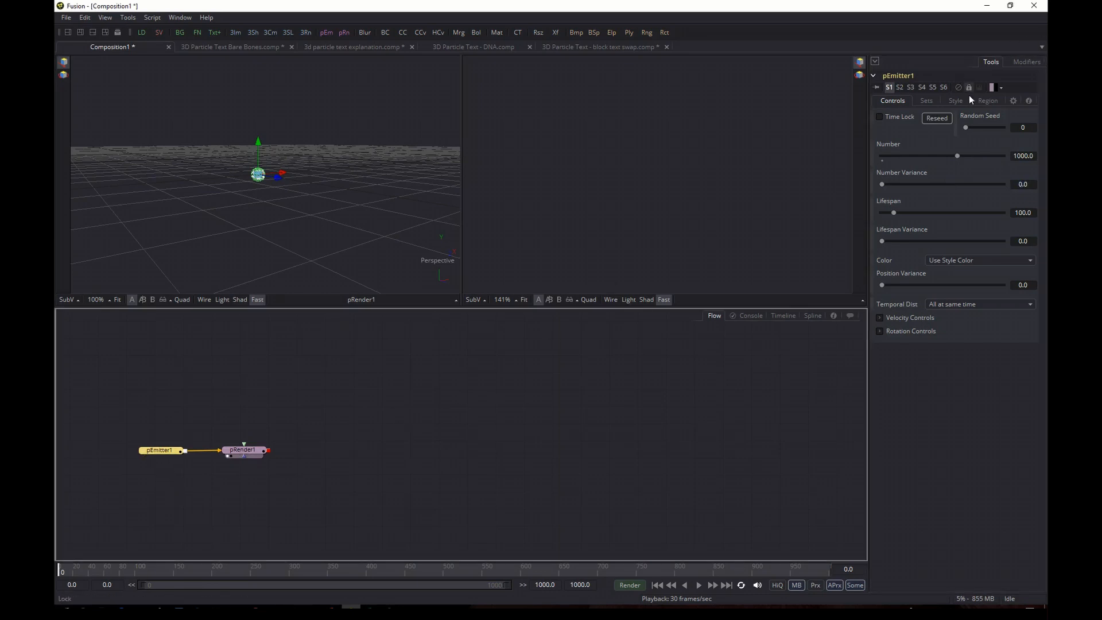
pyautogui.click(990, 100)
pyautogui.click(970, 118)
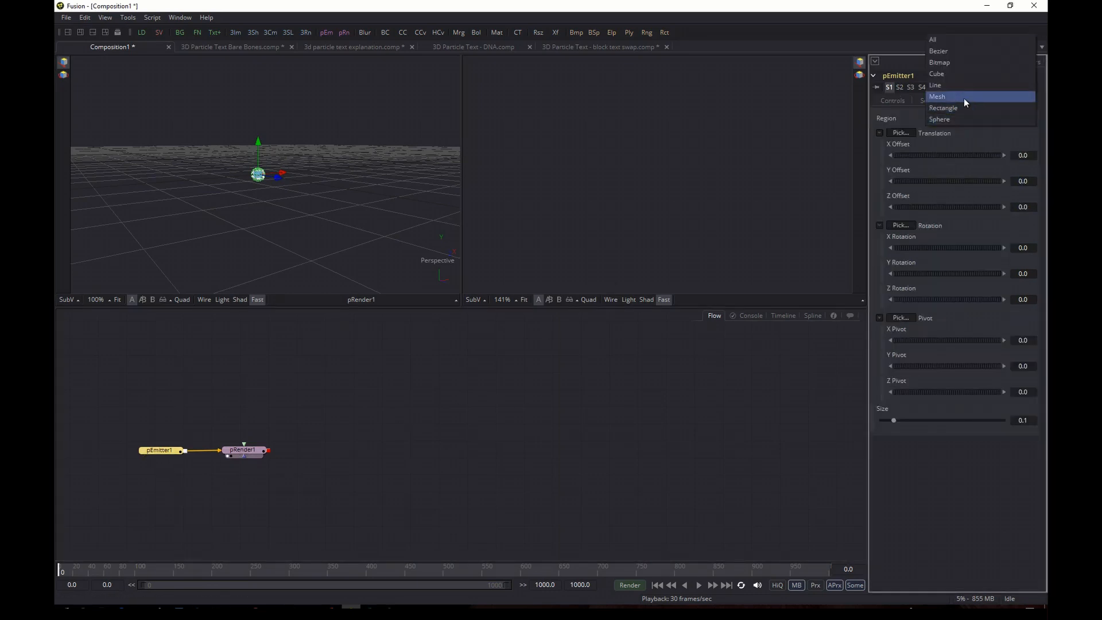
pyautogui.click(964, 97)
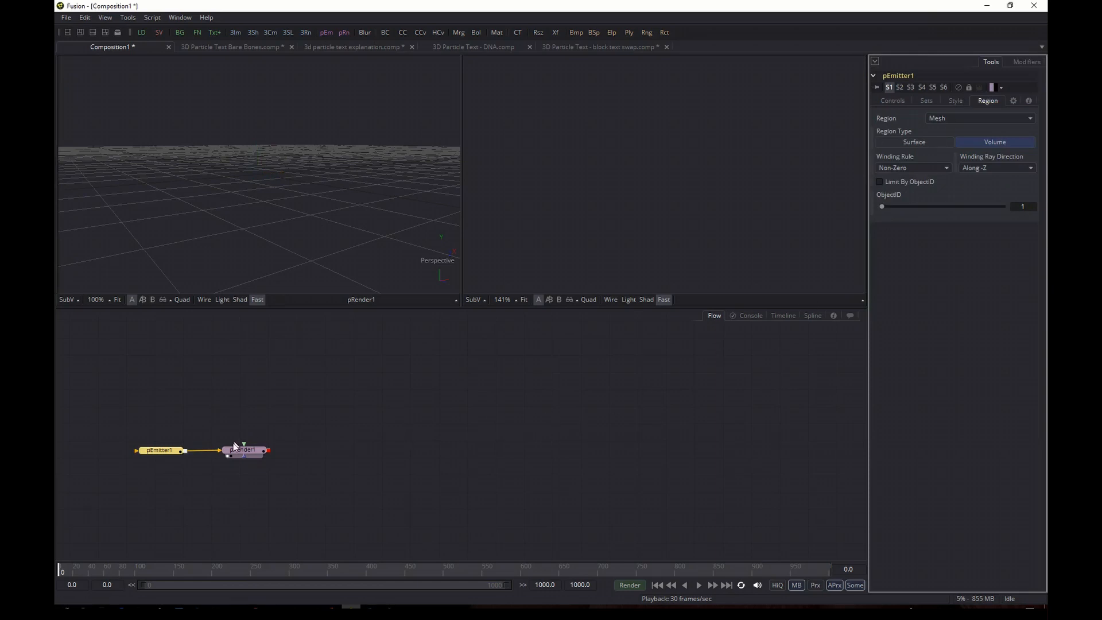
# Step: Add a Text 3D node below the emitter and connect its output to pEmitter1 as the mesh source
pyautogui.click(190, 508)
pyautogui.hotkey('shift', 'space')
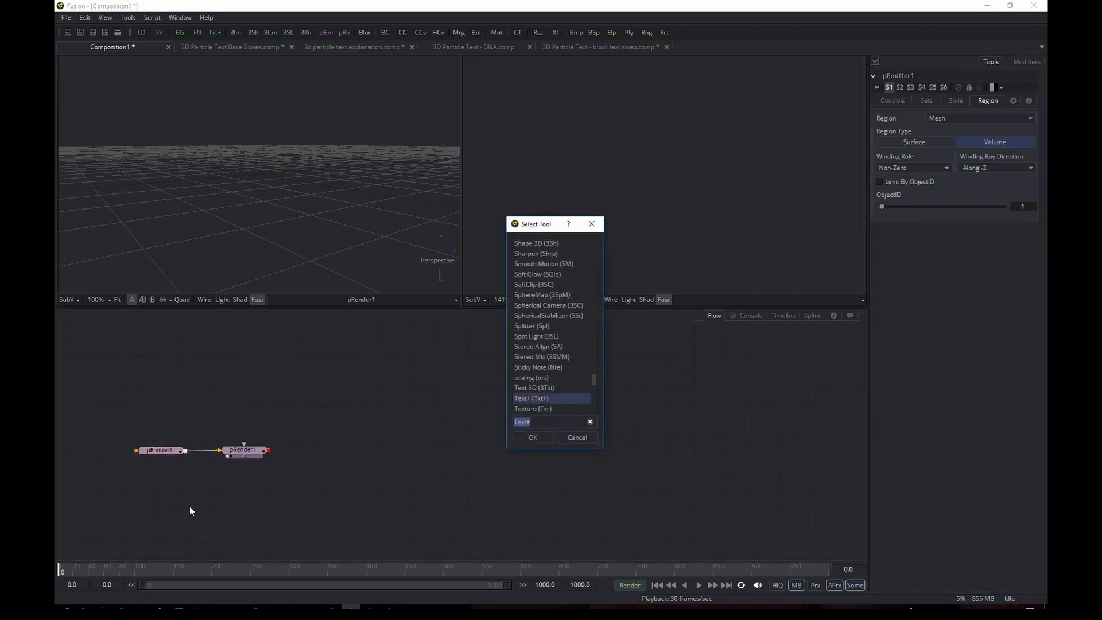
pyautogui.write('text')
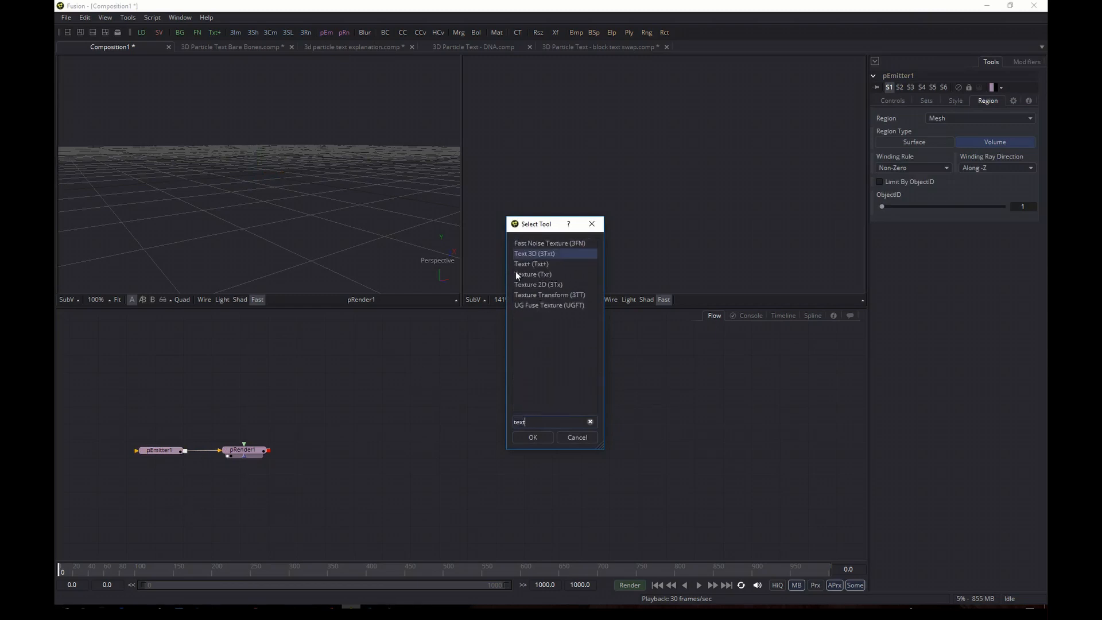
pyautogui.click(533, 437)
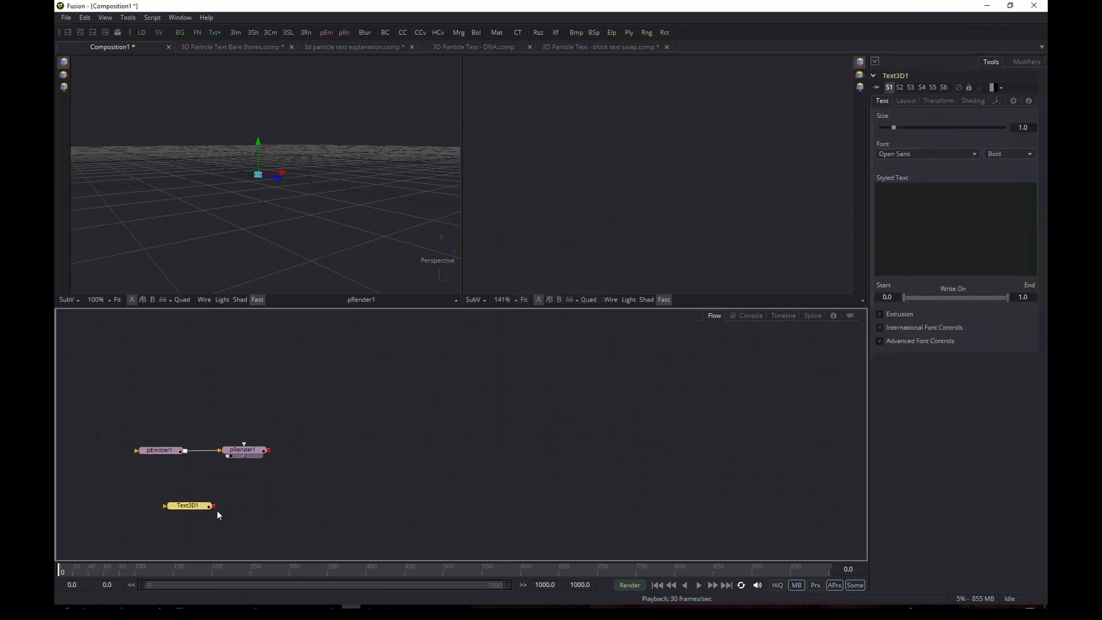
pyautogui.moveTo(214, 510); pyautogui.dragTo(159, 451)
# Step: Enter TEXT as the Text 3D node's styled text and give it an extrusion depth of about 0.1
pyautogui.click(929, 221)
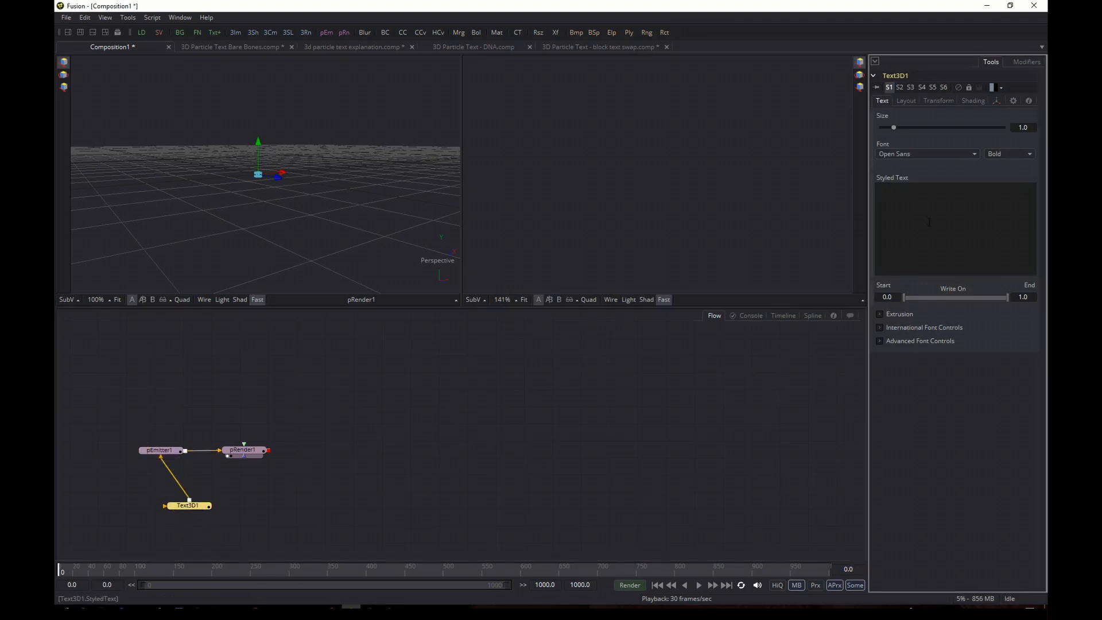
pyautogui.write('TEXT')
pyautogui.click(881, 314)
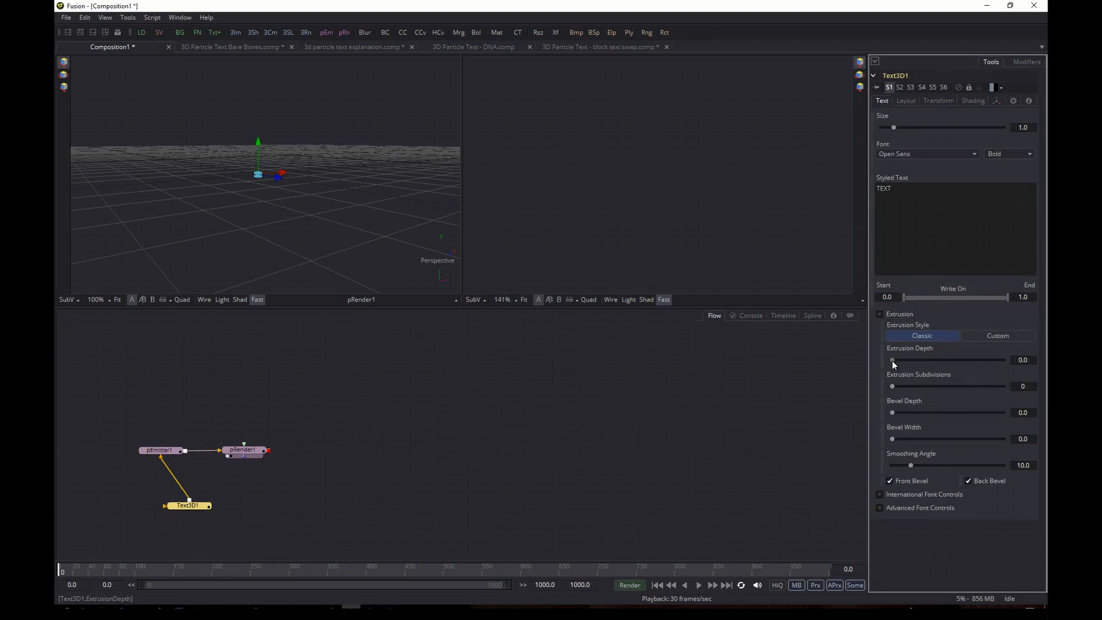
pyautogui.moveTo(892, 361); pyautogui.dragTo(950, 364)
pyautogui.moveTo(447, 276); pyautogui.dragTo(225, 237)
pyautogui.scroll(1, 294, 182)
pyautogui.moveTo(298, 181); pyautogui.dragTo(329, 236)
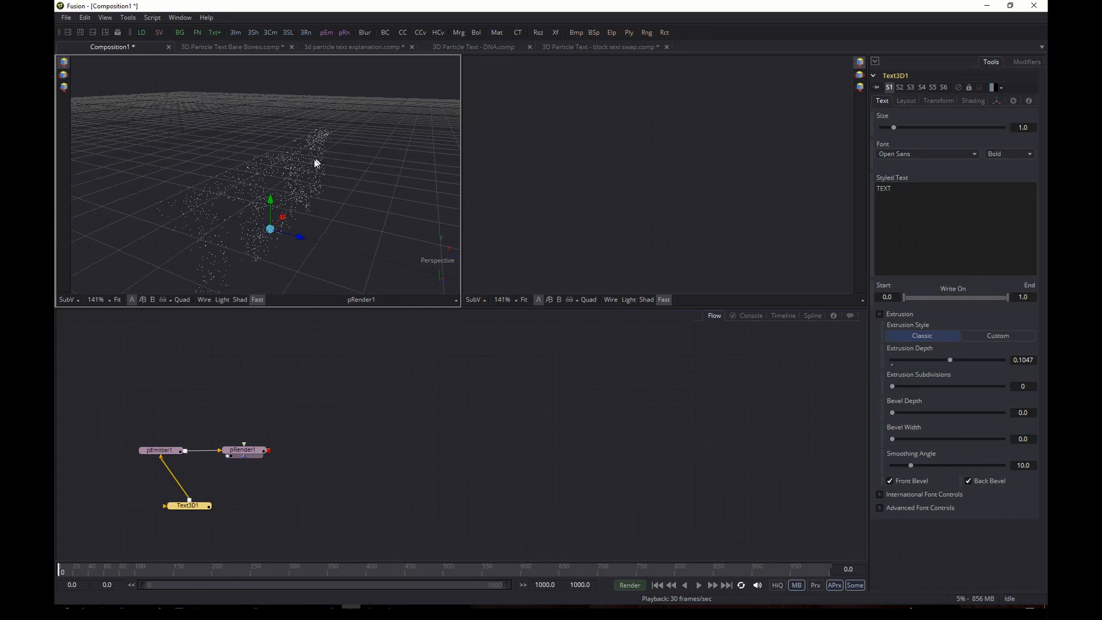
pyautogui.moveTo(324, 226); pyautogui.dragTo(231, 220)
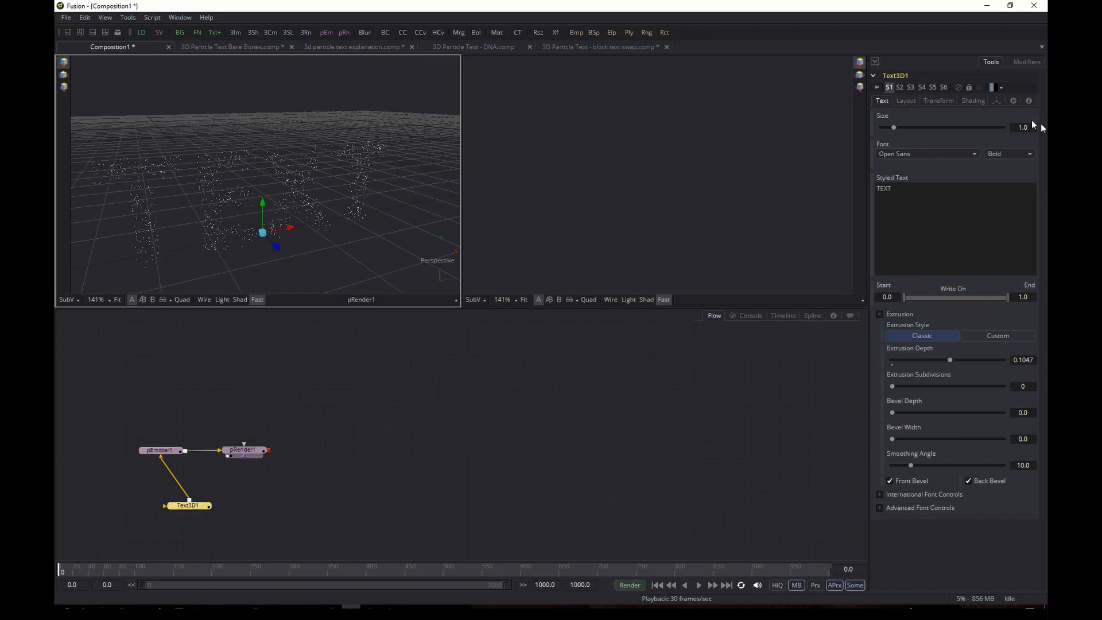
# Step: Compare the Surface and Volume region types on pEmitter1 and leave the mesh region set to Surface
pyautogui.click(167, 454)
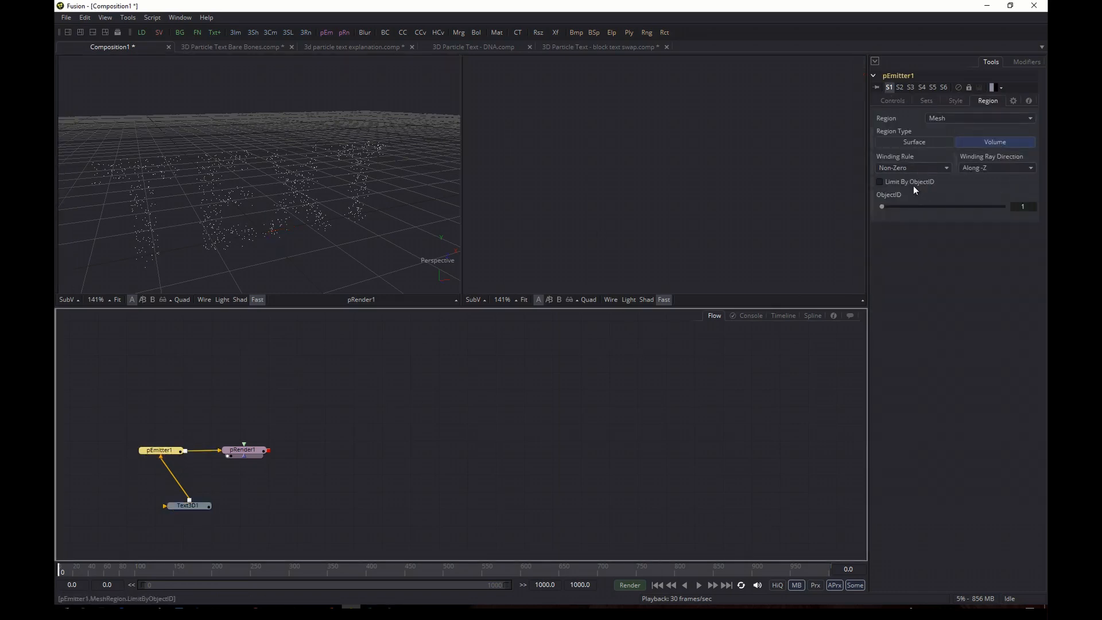
pyautogui.click(914, 144)
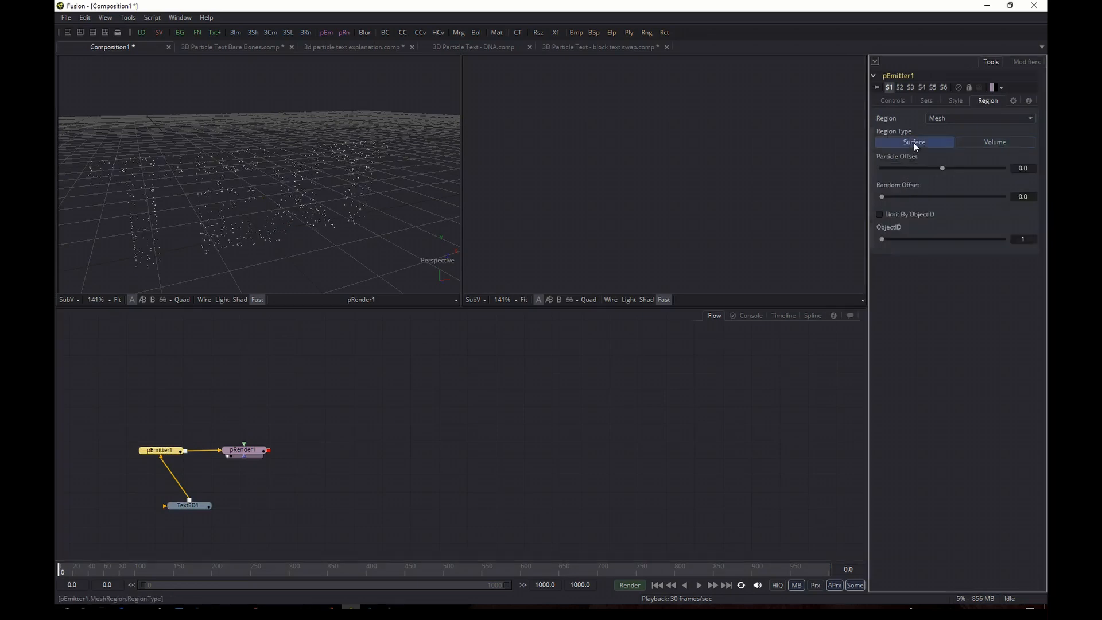
pyautogui.click(994, 144)
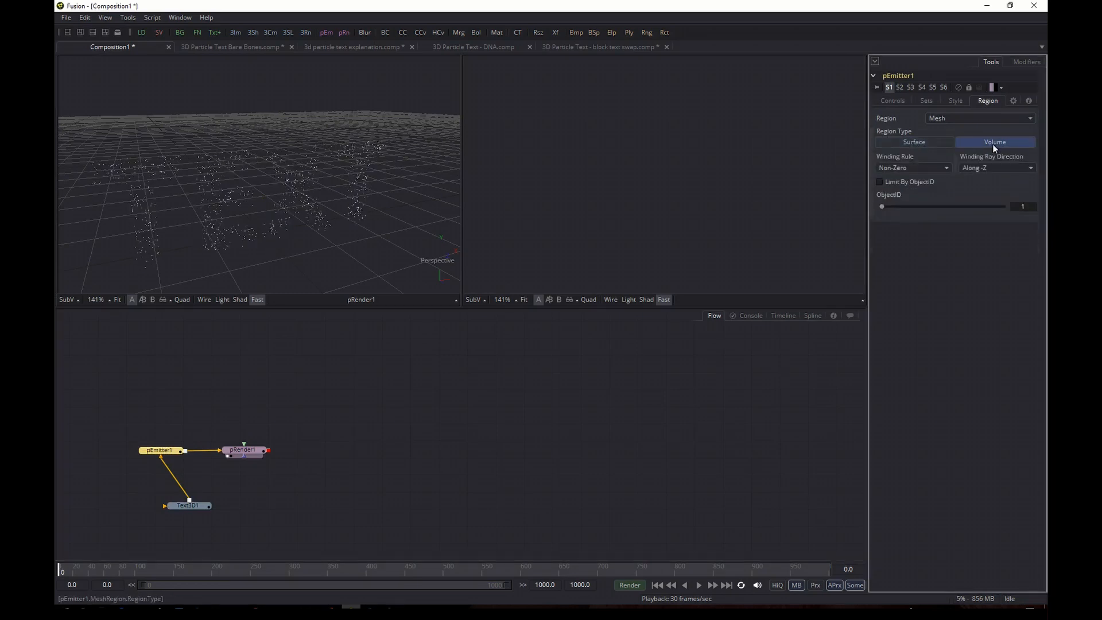
pyautogui.click(926, 144)
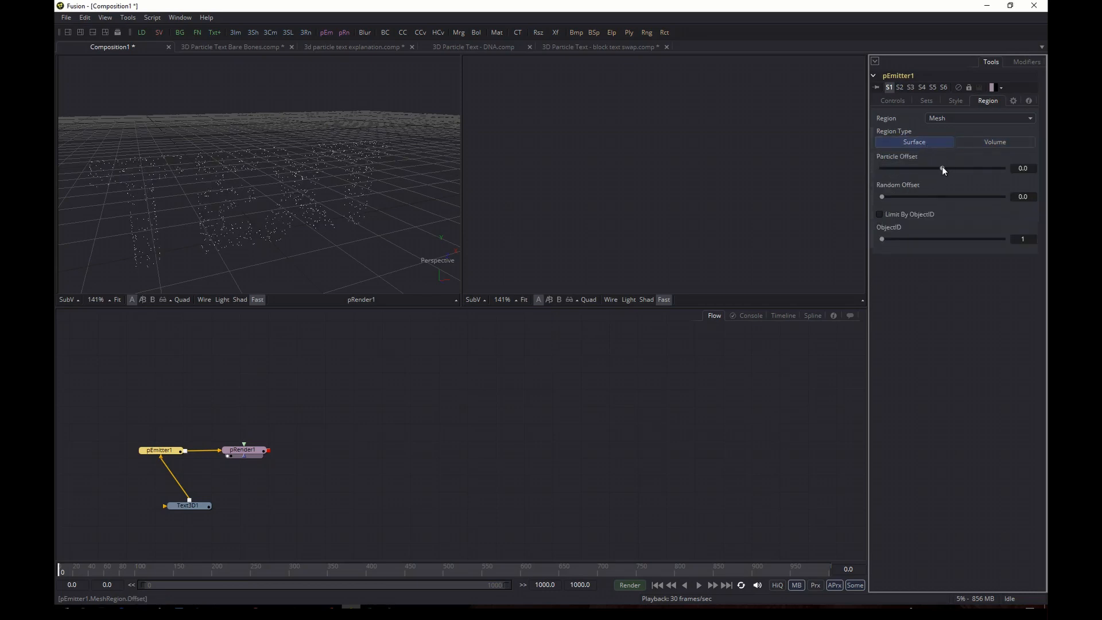
# Step: Try a particle offset of about 0.855 on pEmitter1's surface region, then reset the offset to its default
pyautogui.moveTo(942, 166); pyautogui.dragTo(955, 167)
pyautogui.moveTo(408, 194); pyautogui.dragTo(204, 218)
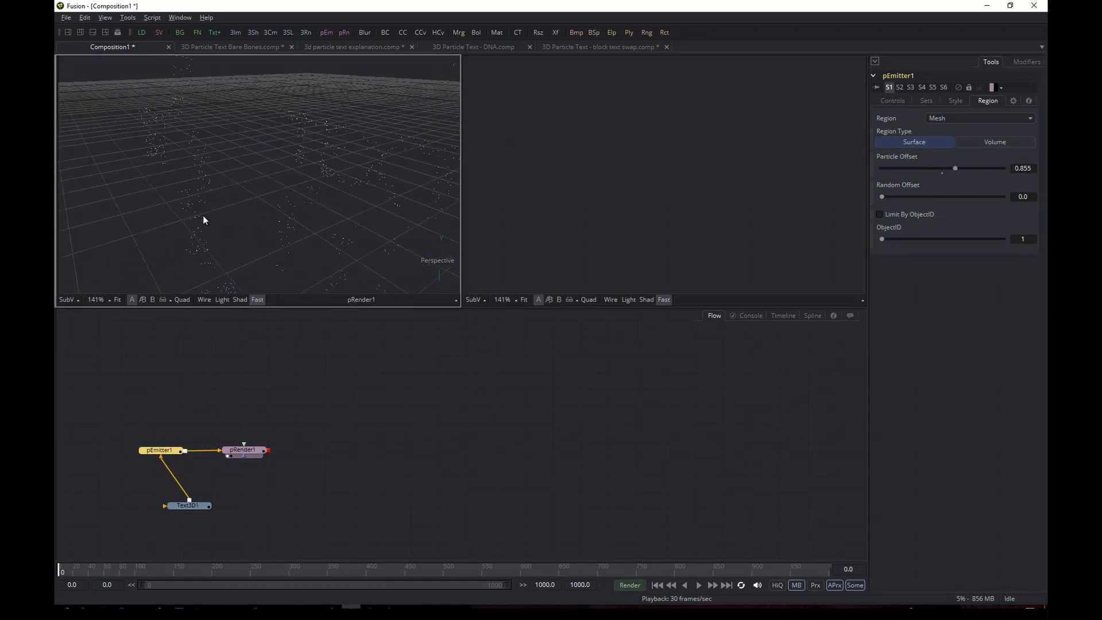
pyautogui.click(943, 173)
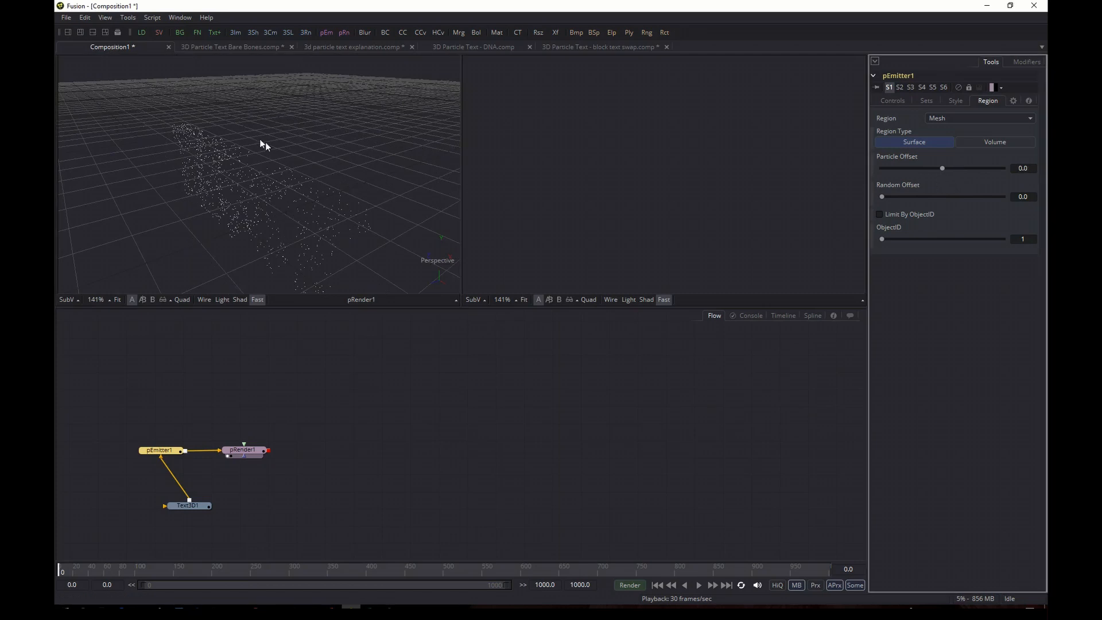
pyautogui.moveTo(278, 203); pyautogui.dragTo(403, 147)
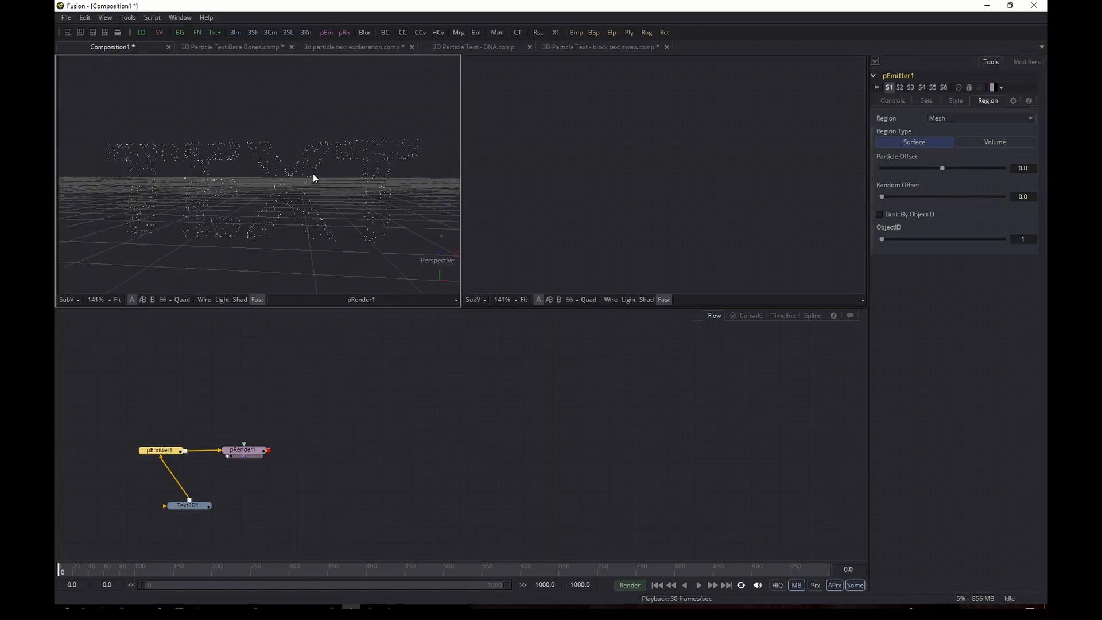
pyautogui.moveTo(312, 173); pyautogui.dragTo(370, 202)
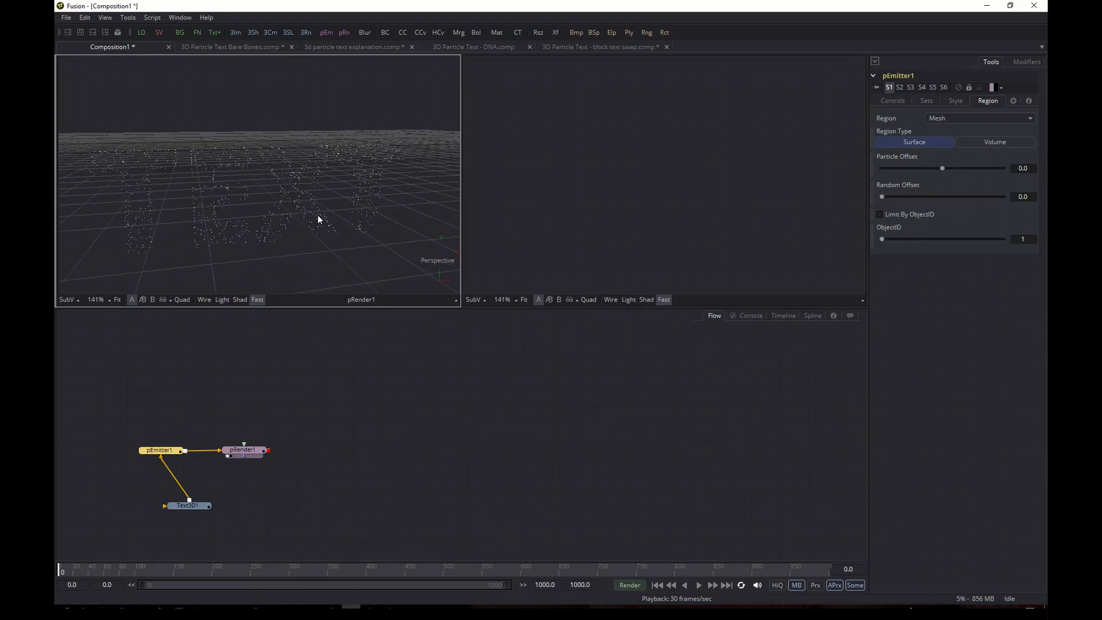
# Step: Delete all nodes from Composition1 and switch to the 3D Particle Text Bare Bones composition
pyautogui.moveTo(115, 419); pyautogui.dragTo(334, 525)
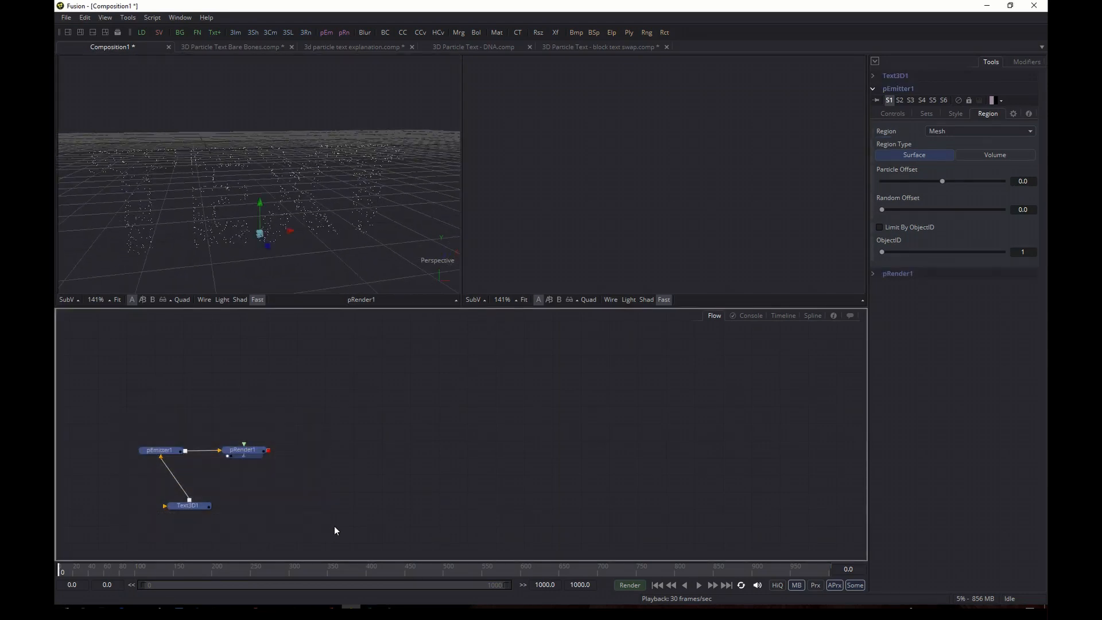
pyautogui.press('Delete')
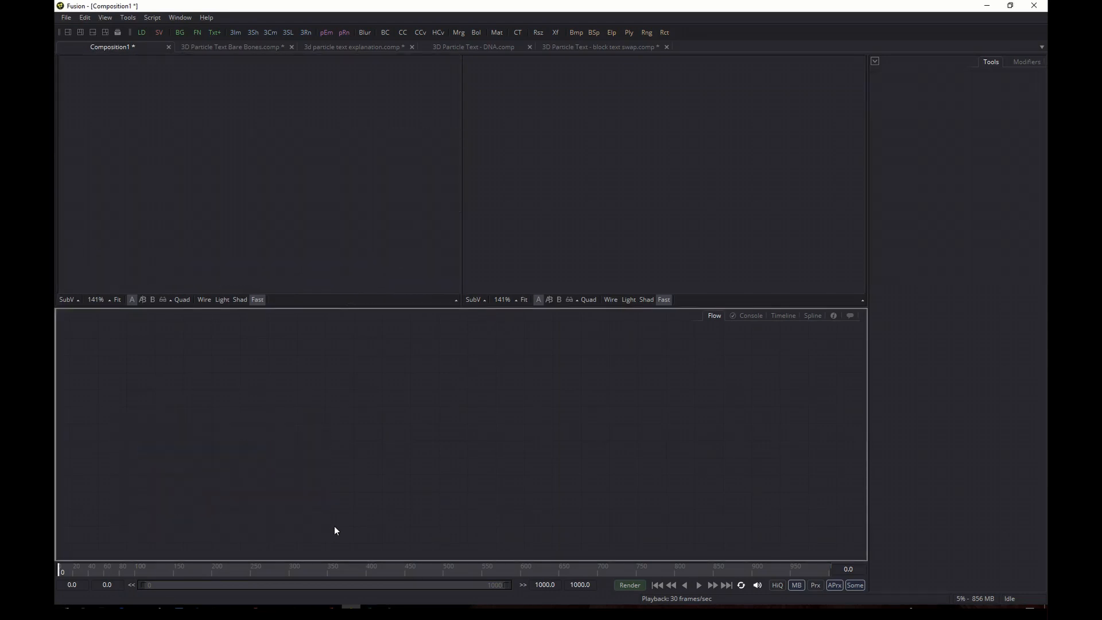
pyautogui.click(237, 45)
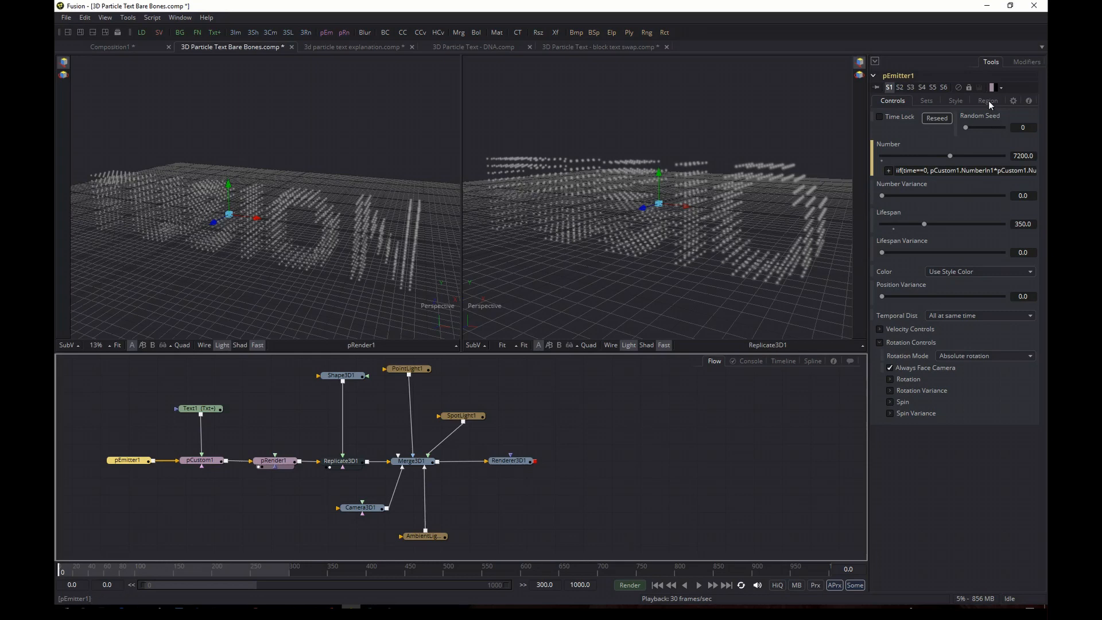
# Step: Show pEmitter1's style settings, then display the Text1 node in the viewer that shows pRender1
pyautogui.click(956, 101)
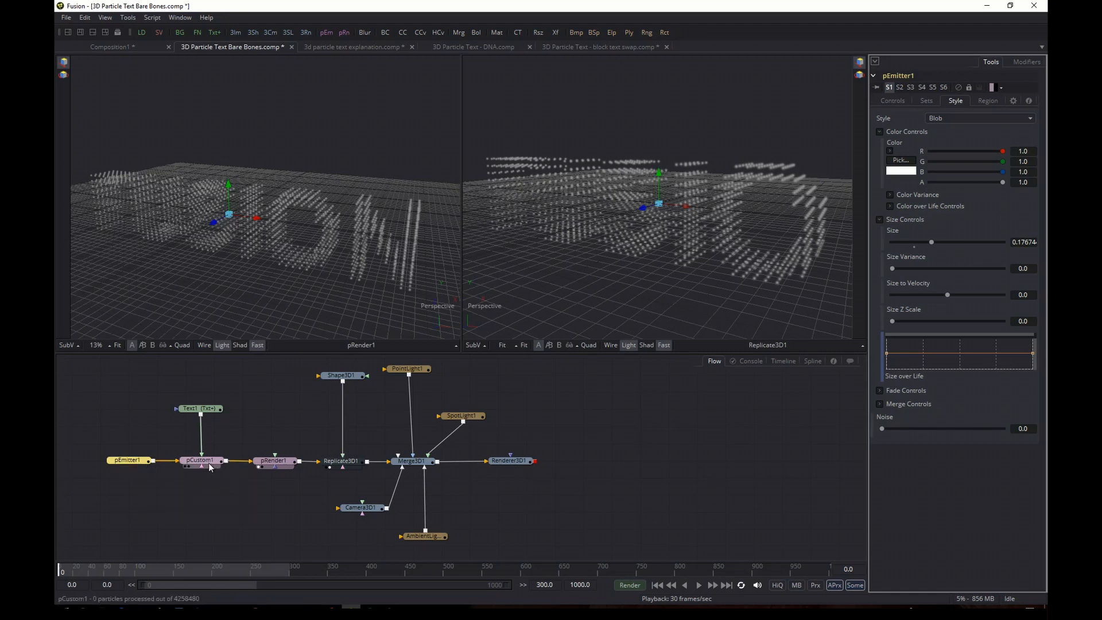
pyautogui.click(202, 410)
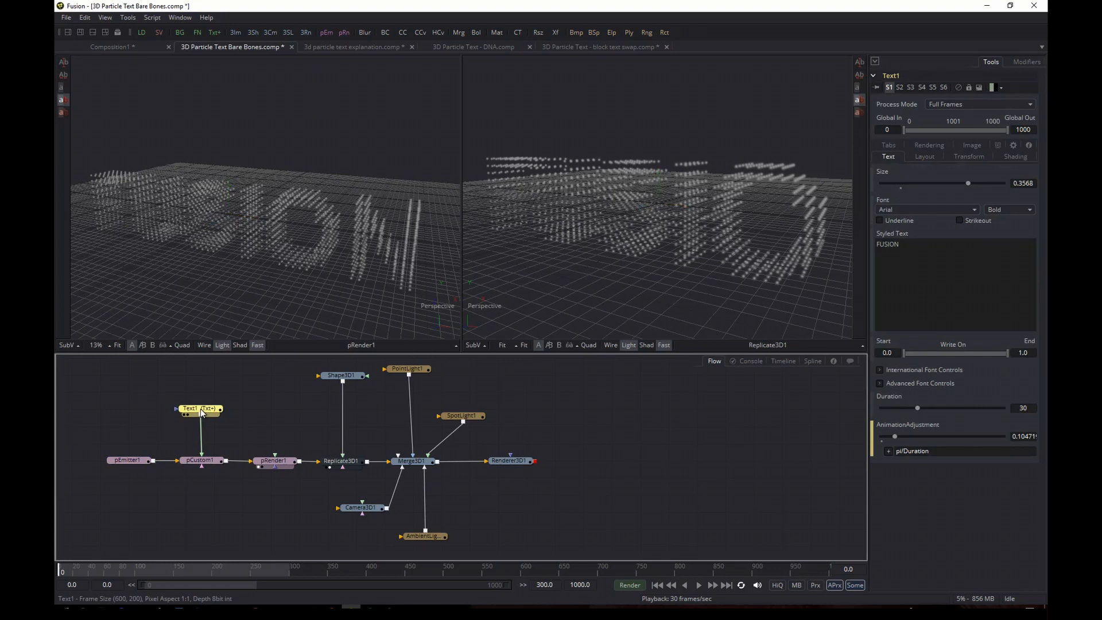
pyautogui.moveTo(202, 411); pyautogui.dragTo(235, 267)
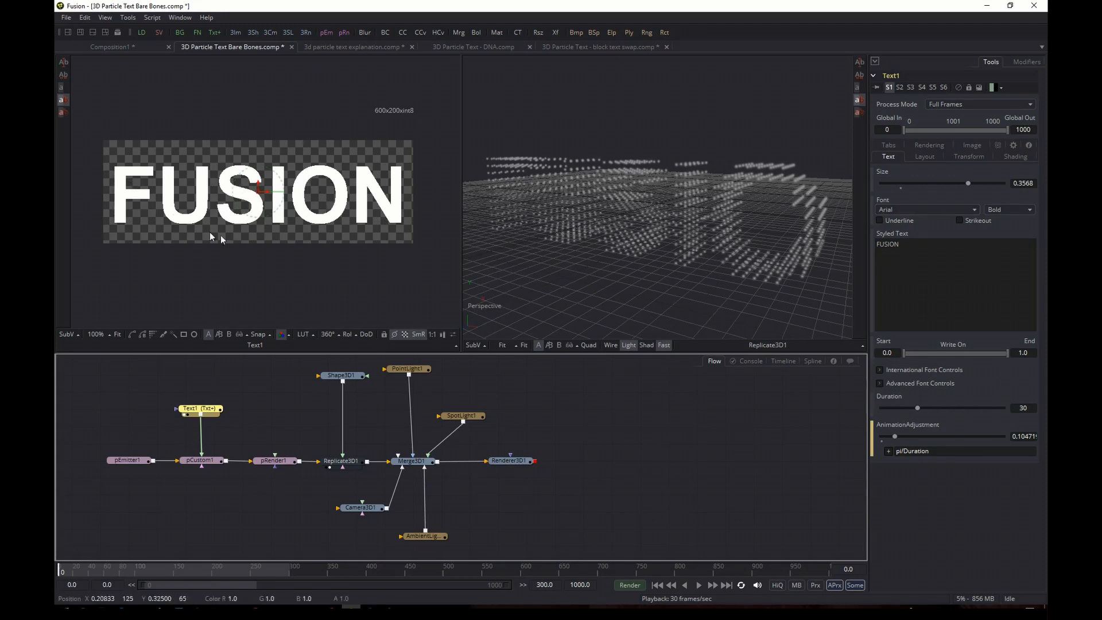
# Step: Try text sizes of about 0.49 and 0.235 on the Text1 node, undoing each change
pyautogui.moveTo(969, 182); pyautogui.dragTo(1001, 183)
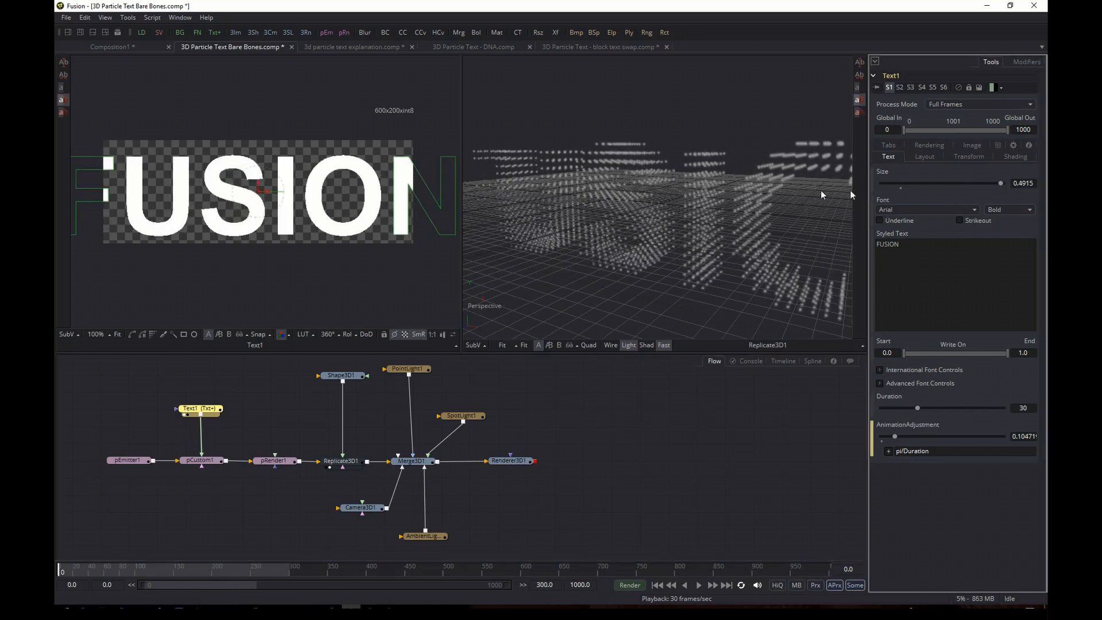
pyautogui.hotkey('ctrl', 'z')
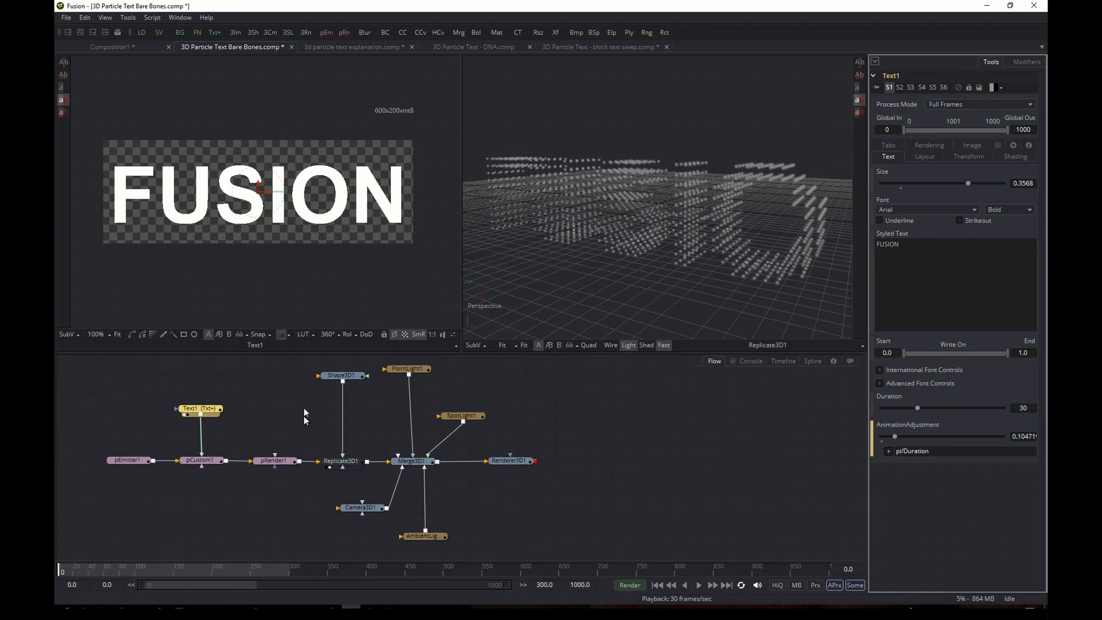
pyautogui.moveTo(969, 183); pyautogui.dragTo(939, 183)
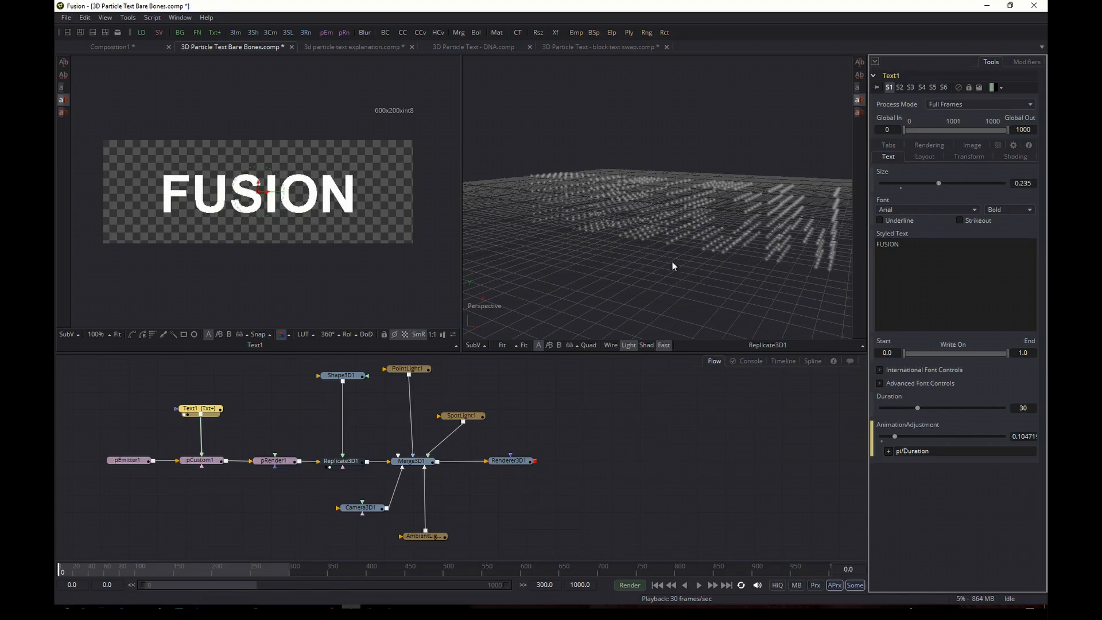
pyautogui.moveTo(673, 262); pyautogui.dragTo(696, 210)
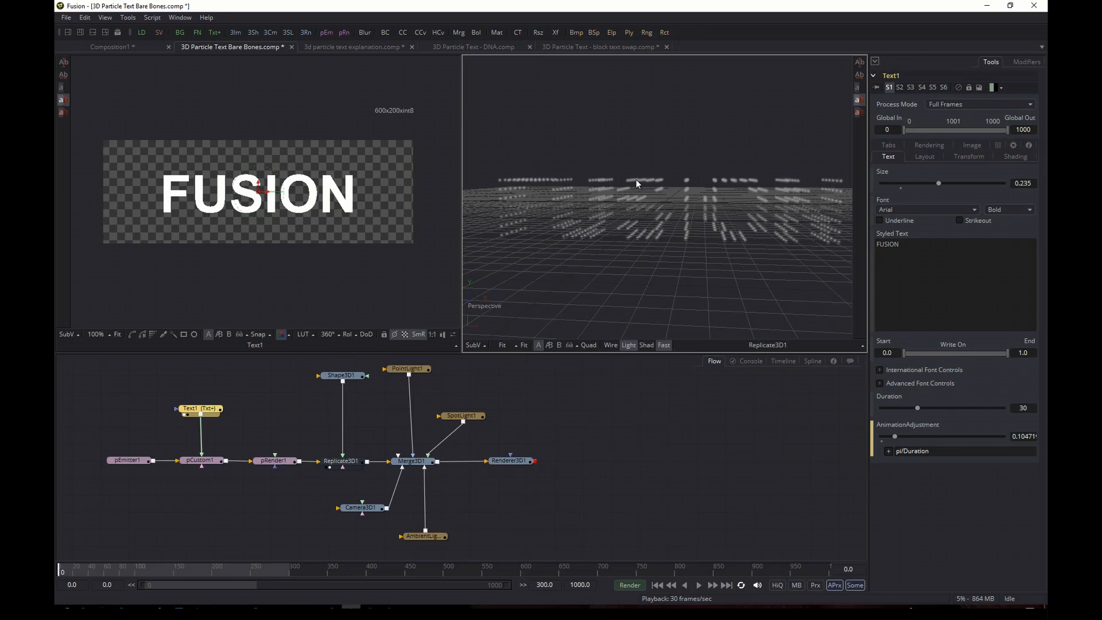
pyautogui.hotkey('ctrl', 'z')
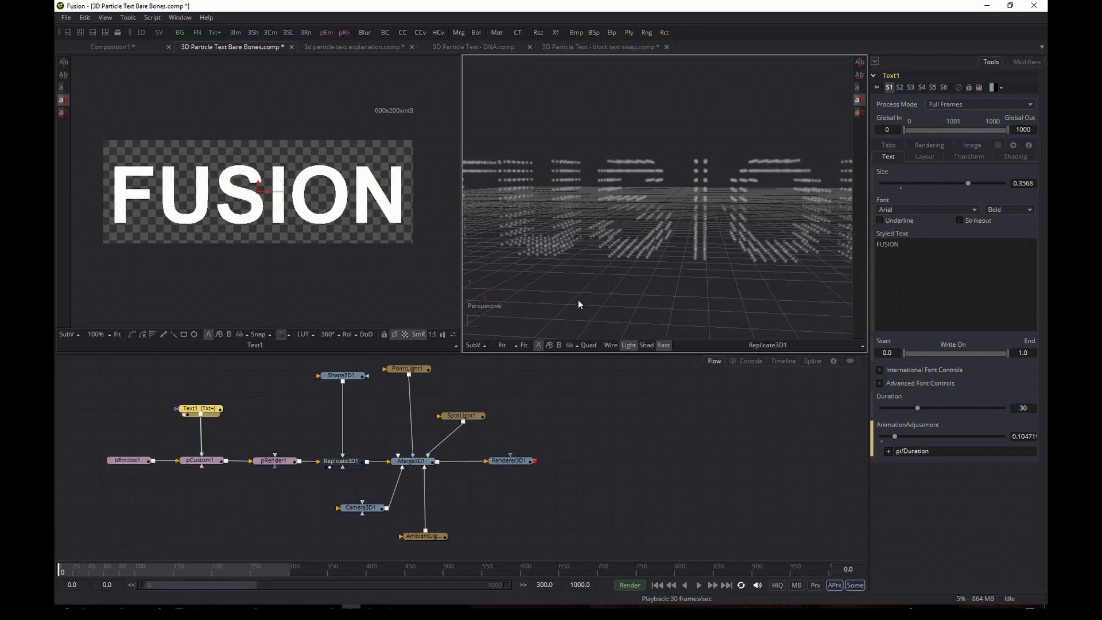
# Step: Open the number settings of pCustom1 and examine the particle text's width, height and depth from an angle
pyautogui.click(207, 463)
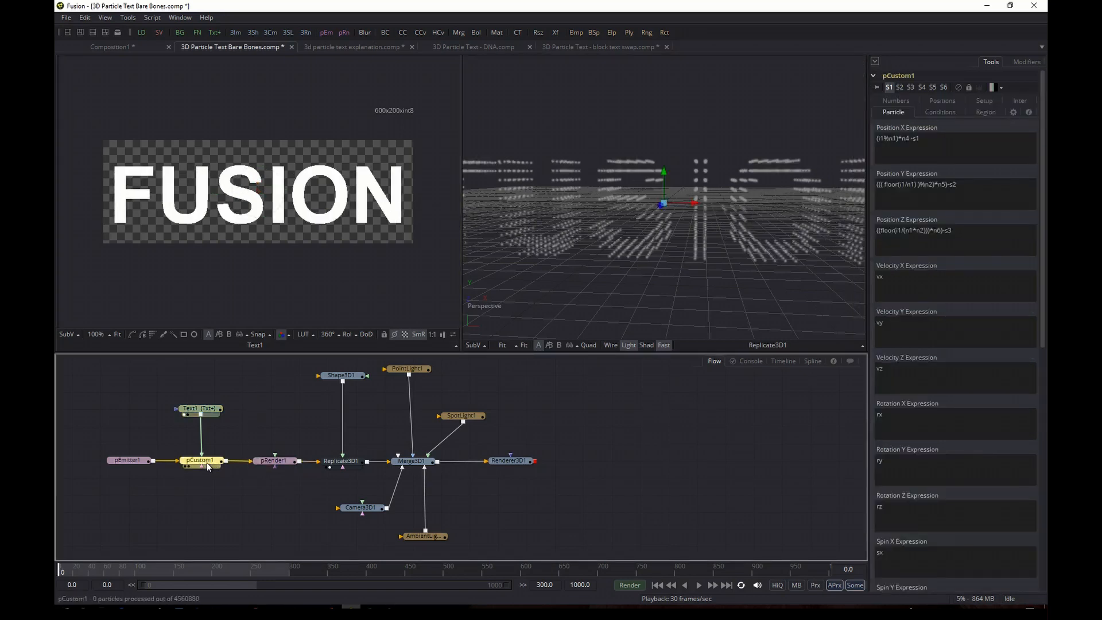
pyautogui.click(908, 101)
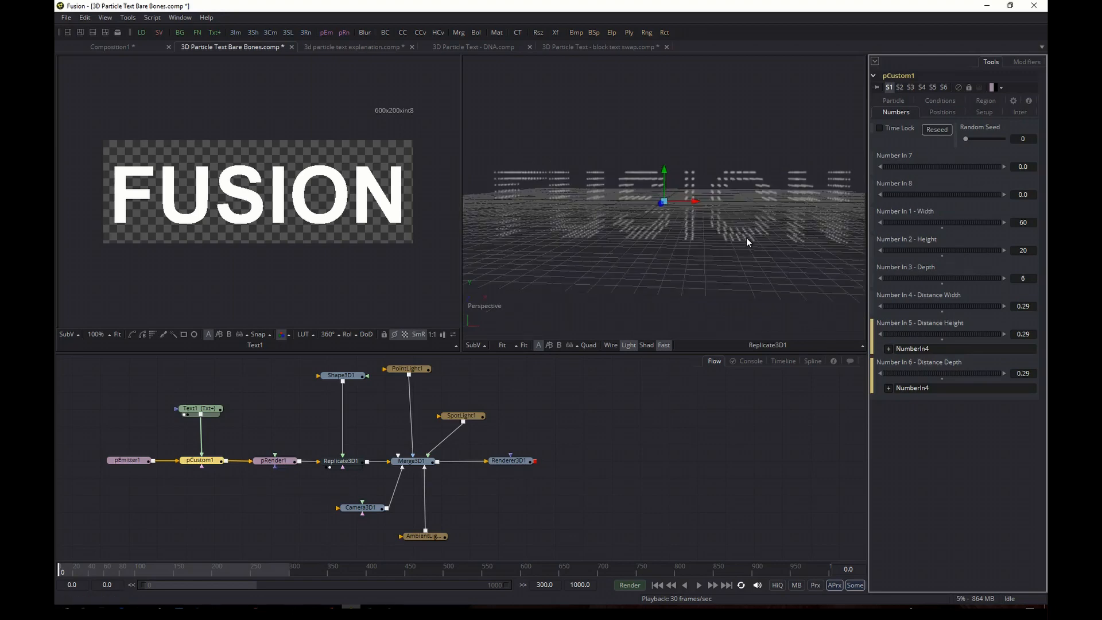
pyautogui.moveTo(780, 224); pyautogui.dragTo(662, 274)
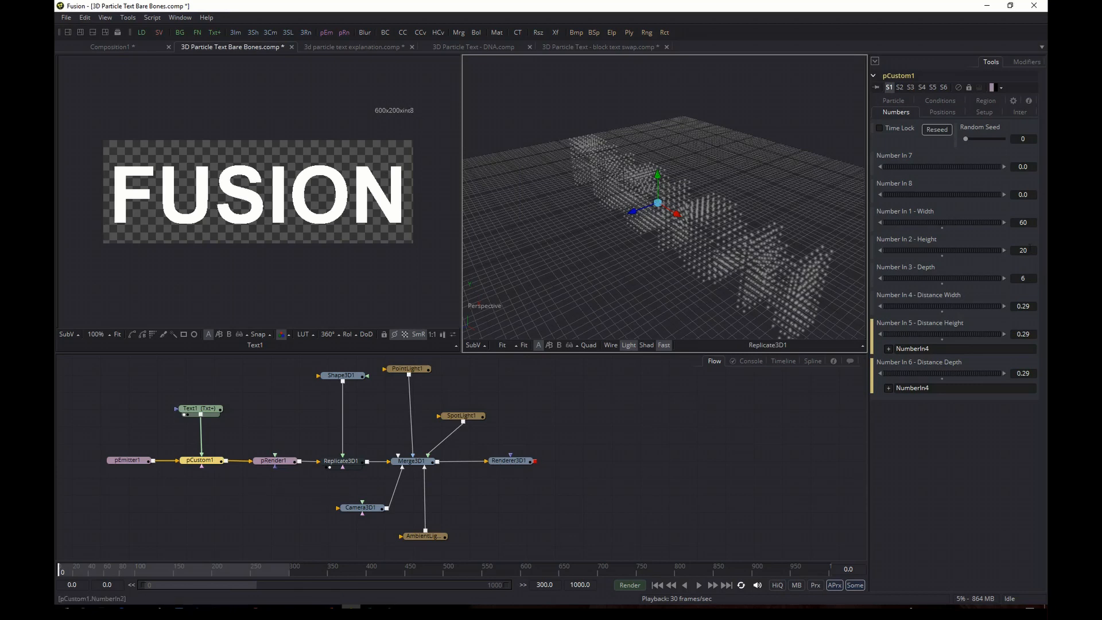
# Step: Try a Number In 1 - Width value of 40 on pCustom1, check the particle text from the front and undo the change
pyautogui.click(1028, 222)
pyautogui.write('40')
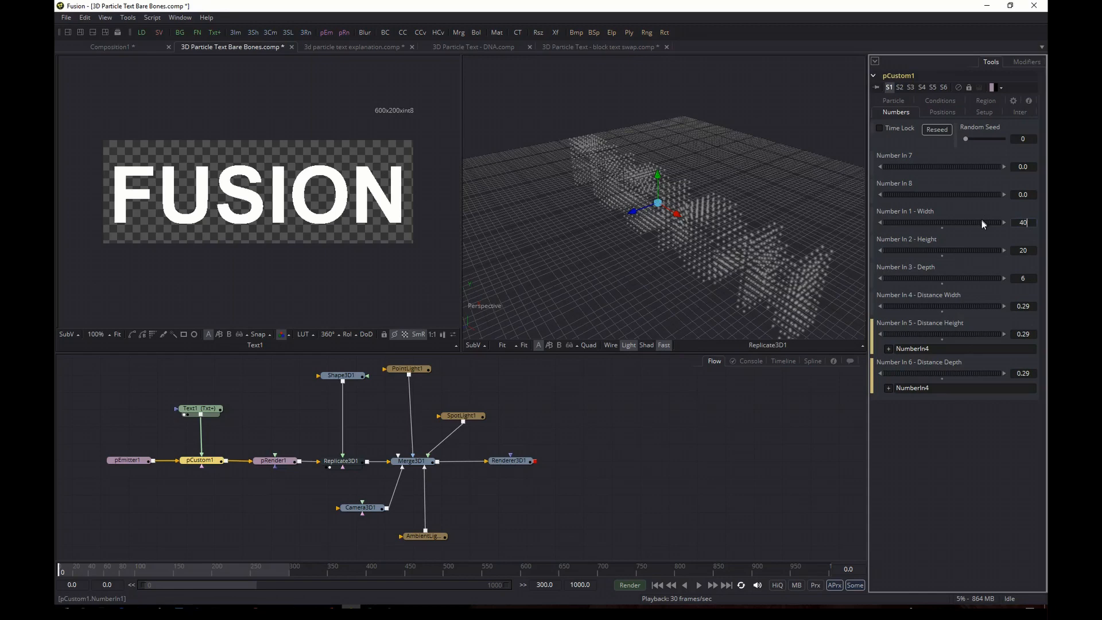
pyautogui.press('Return')
pyautogui.moveTo(711, 284); pyautogui.dragTo(839, 220)
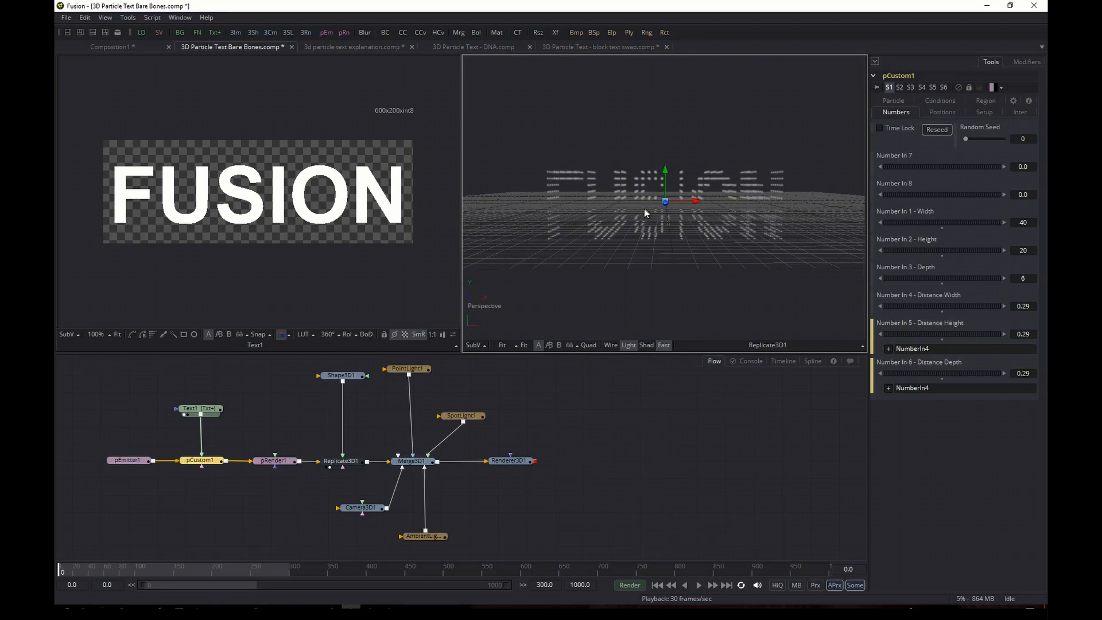
pyautogui.hotkey('ctrl', 'z')
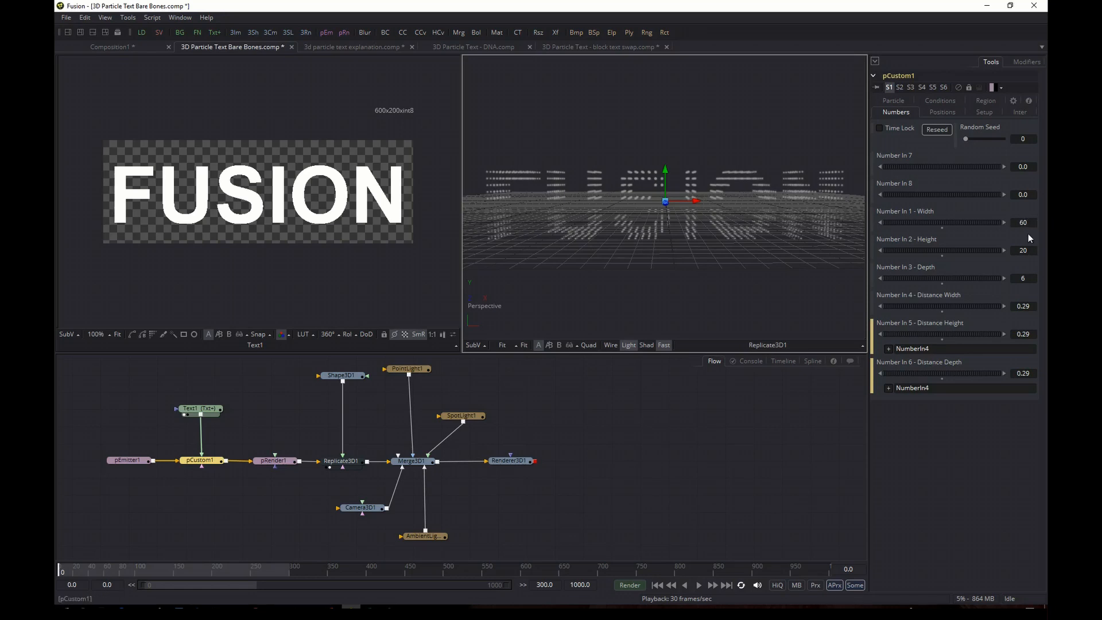
# Step: Set pCustom1's Number In 3 - Depth to 10 and examine the particle text from an angle and from the front
pyautogui.moveTo(689, 203); pyautogui.dragTo(614, 249)
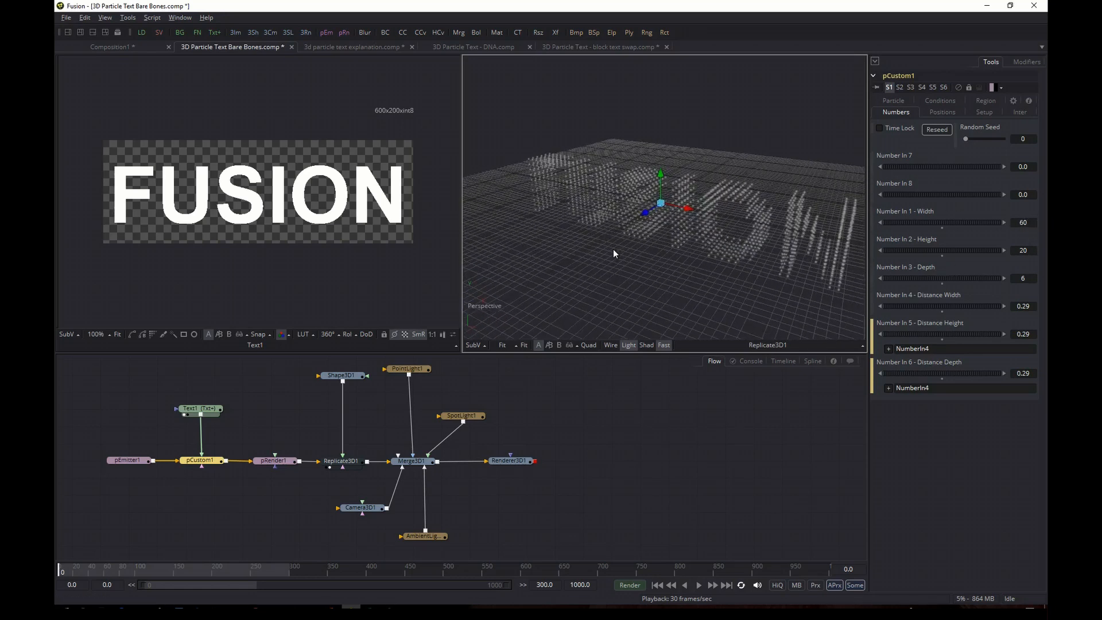
pyautogui.moveTo(946, 277); pyautogui.dragTo(952, 280)
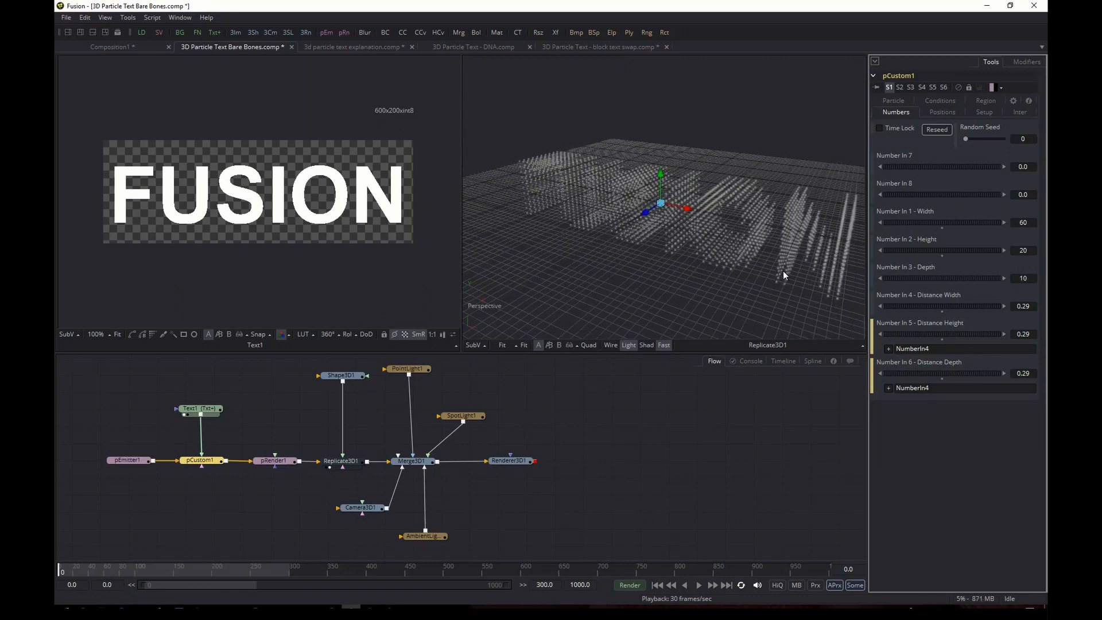
pyautogui.moveTo(783, 271)
pyautogui.mouseDown()
pyautogui.moveTo(760, 235)
pyautogui.moveTo(715, 253)
pyautogui.moveTo(796, 257)
pyautogui.mouseUp()
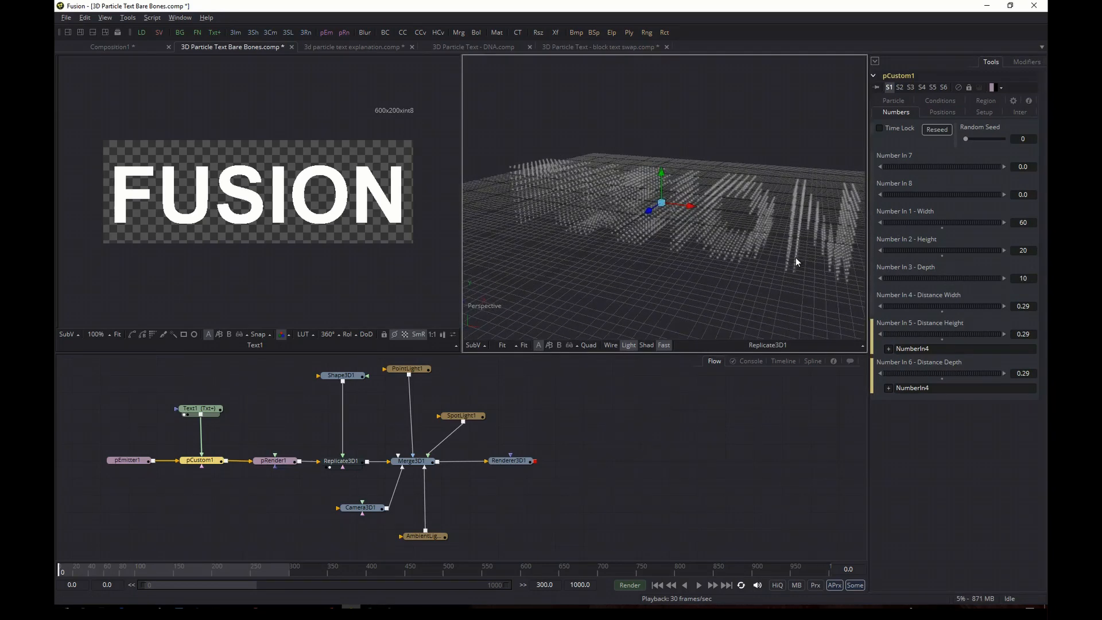
pyautogui.moveTo(708, 230); pyautogui.dragTo(684, 234)
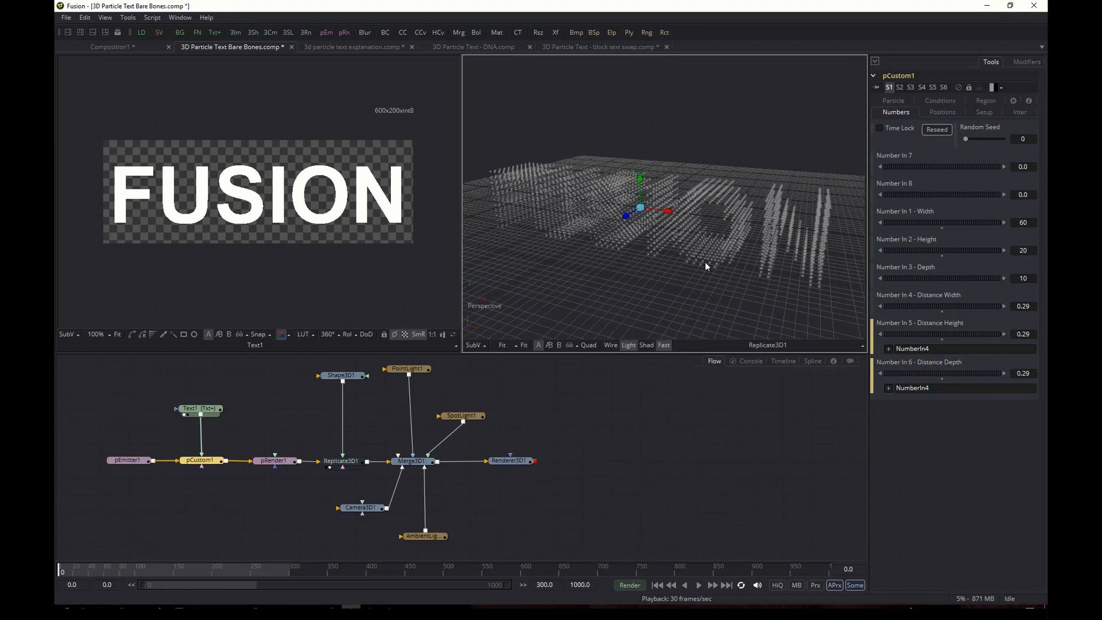
pyautogui.moveTo(705, 262); pyautogui.dragTo(686, 209)
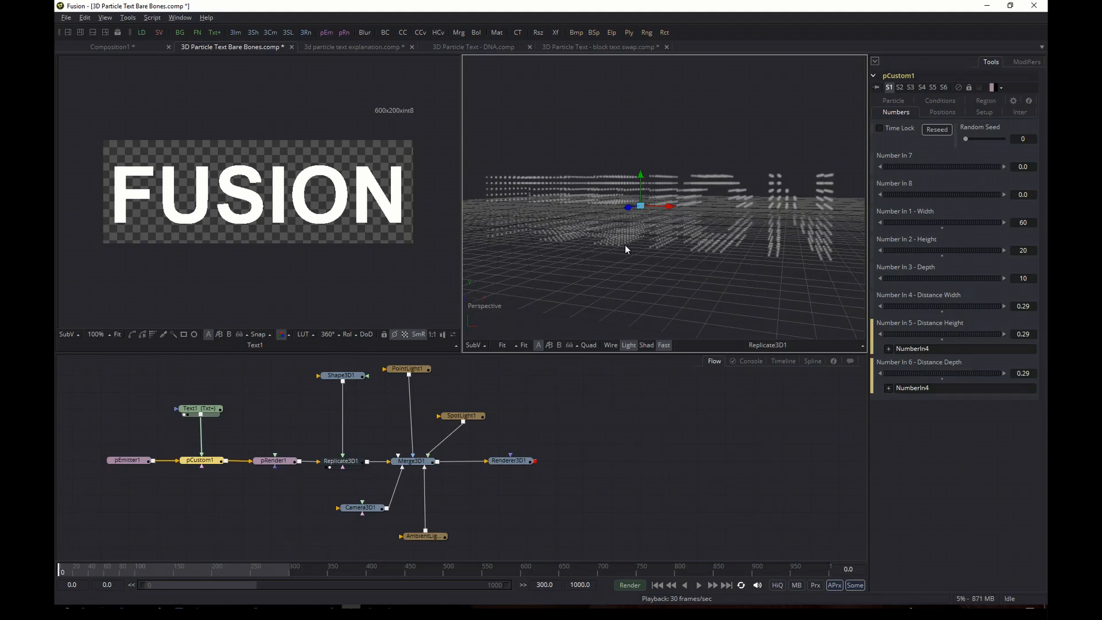
pyautogui.moveTo(625, 245); pyautogui.dragTo(677, 228)
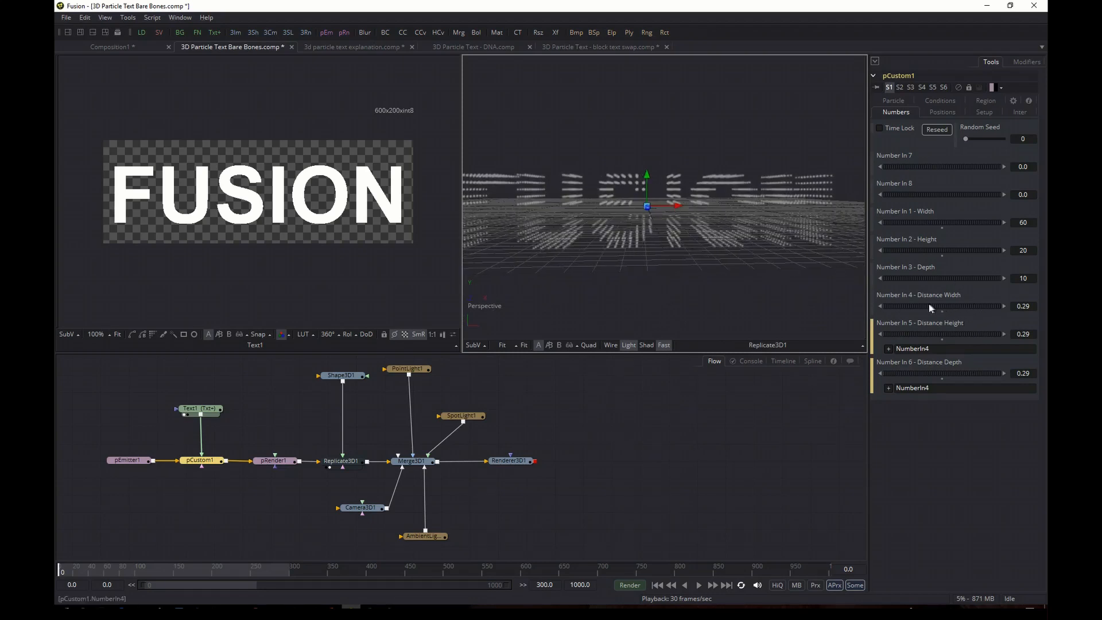
# Step: Try a Number In 4 - Distance Width value of 0.64 on pCustom1, then restore it to 0.29
pyautogui.moveTo(922, 304); pyautogui.dragTo(940, 309)
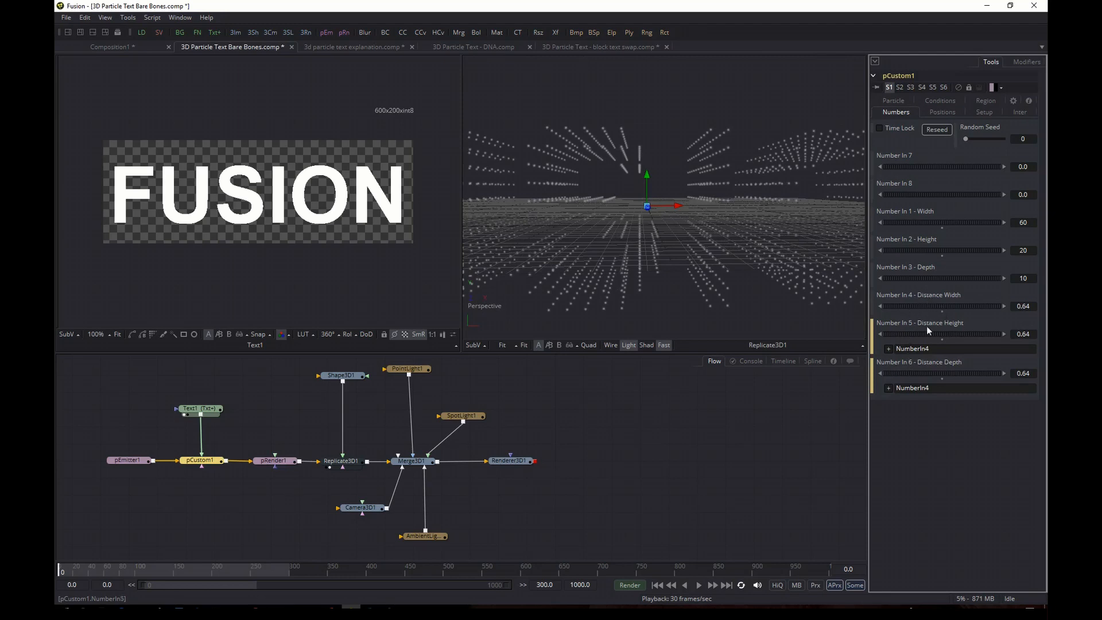
pyautogui.moveTo(965, 305); pyautogui.dragTo(962, 304)
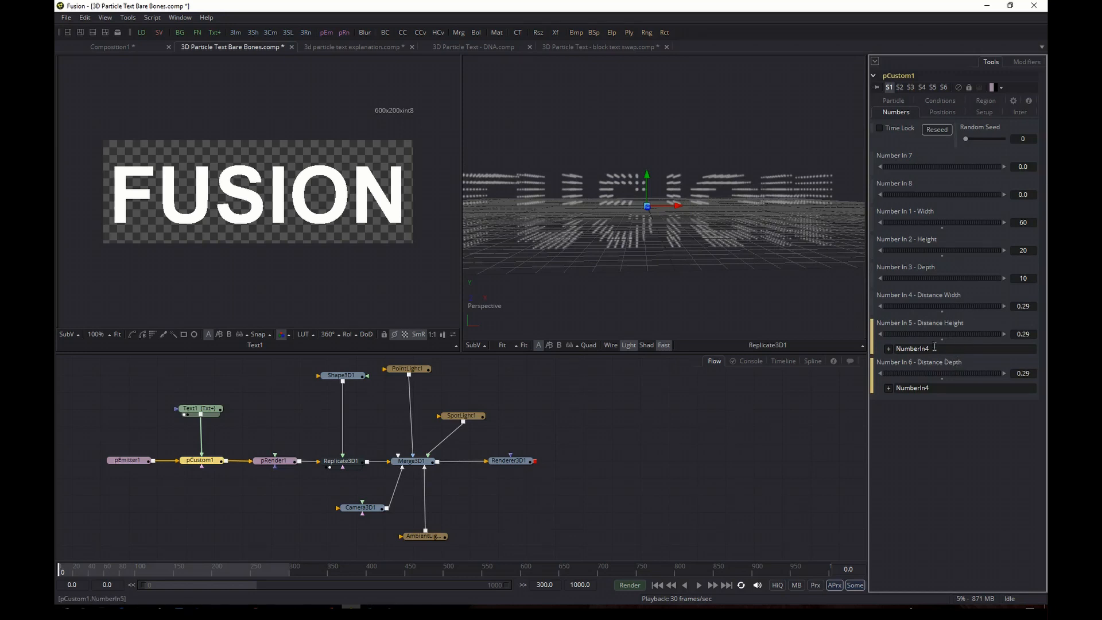
# Step: Remove the NumberIn4 expressions from pCustom1's Number In 5 - Distance Height and Number In 6 - Distance Depth
pyautogui.rightClick(888, 326)
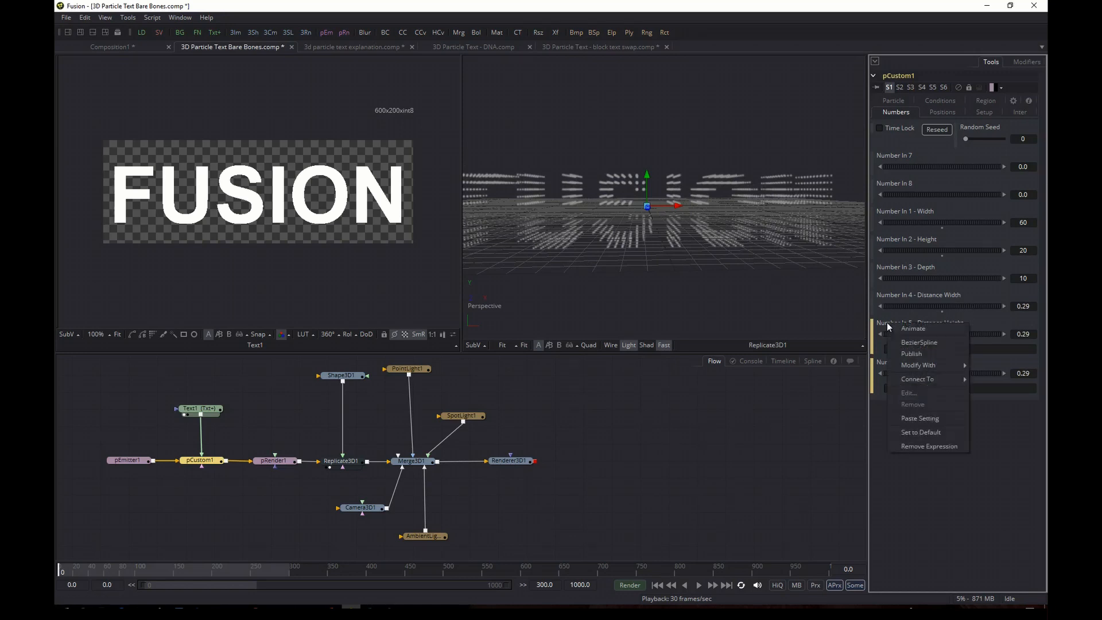
pyautogui.click(933, 450)
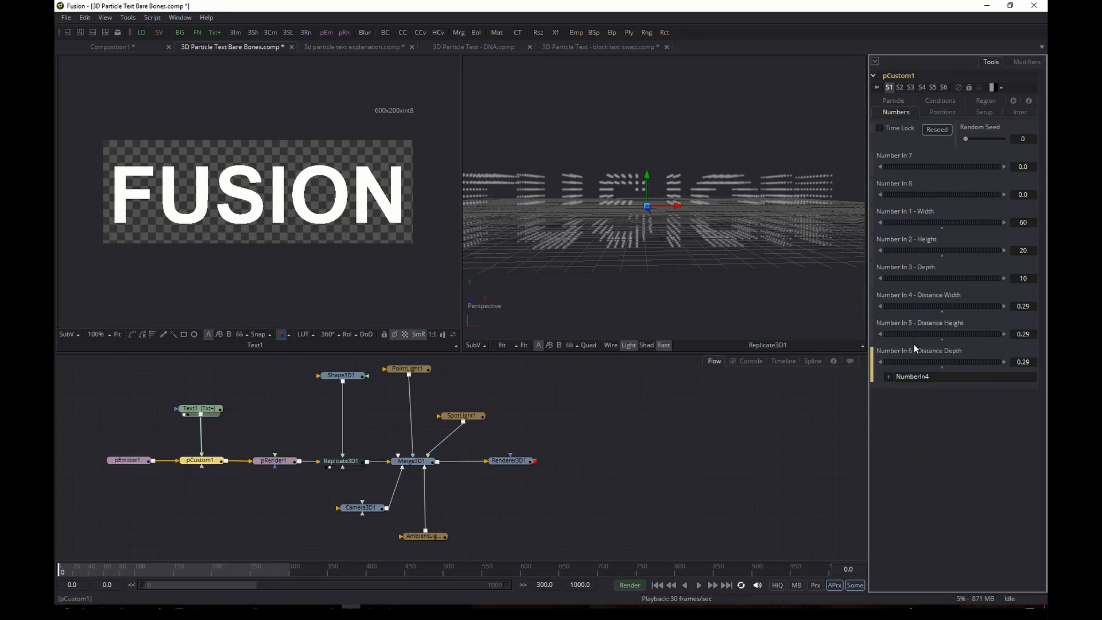
pyautogui.rightClick(915, 348)
pyautogui.click(948, 474)
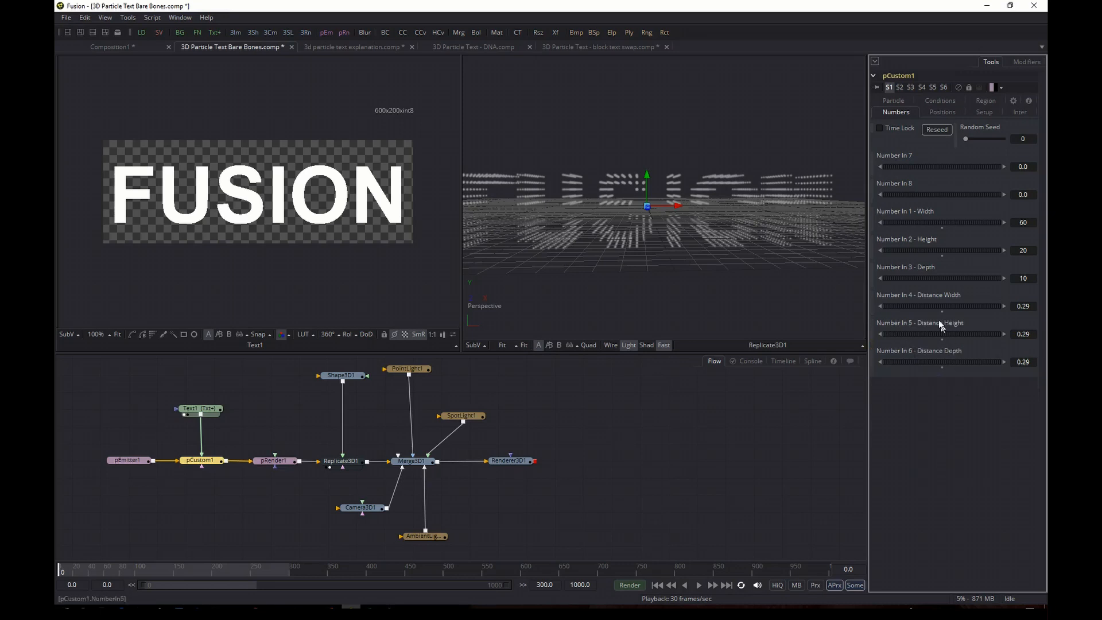
# Step: Try a Distance Width of 1.08 and a Distance Height of 0.55 on pCustom1 and view the particle text from an angle
pyautogui.moveTo(949, 306); pyautogui.dragTo(932, 336)
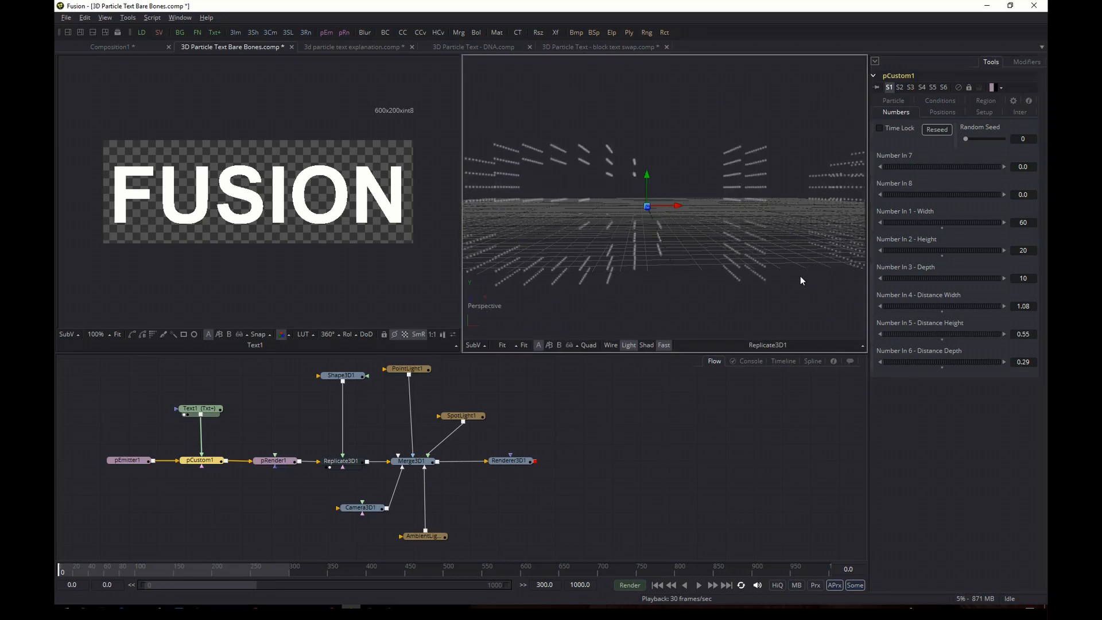
pyautogui.moveTo(800, 276); pyautogui.dragTo(875, 314)
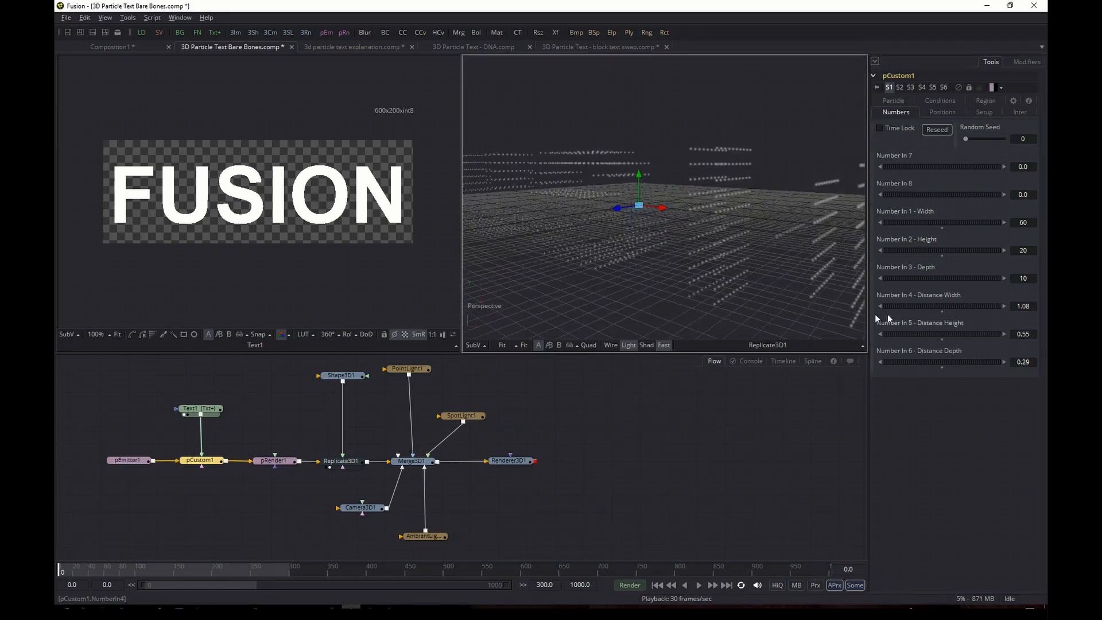
pyautogui.rightClick(940, 298)
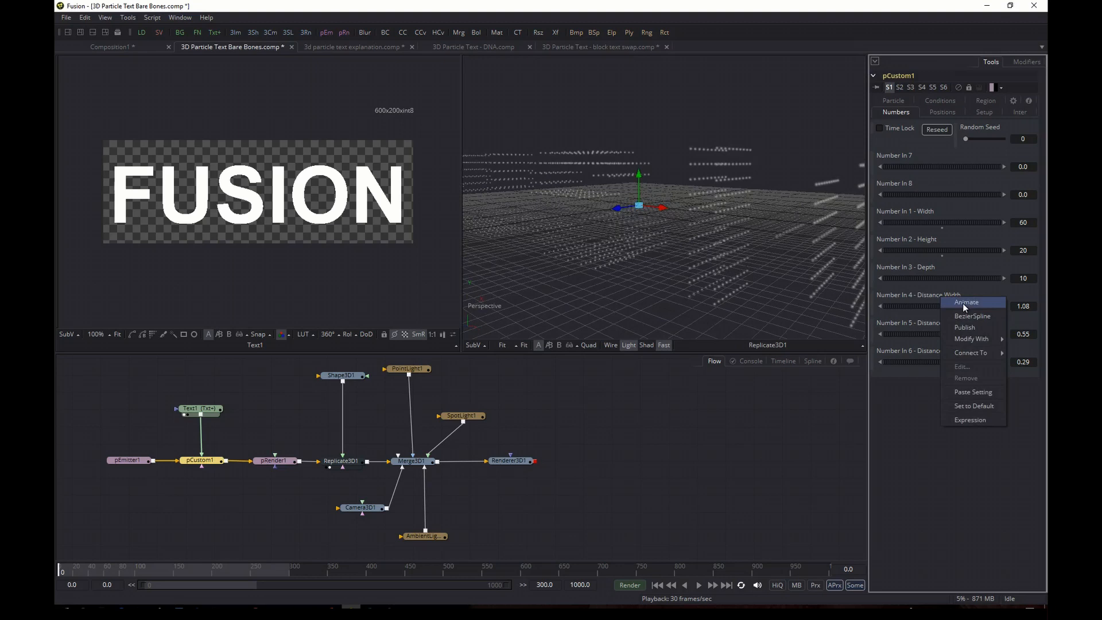
pyautogui.click(902, 400)
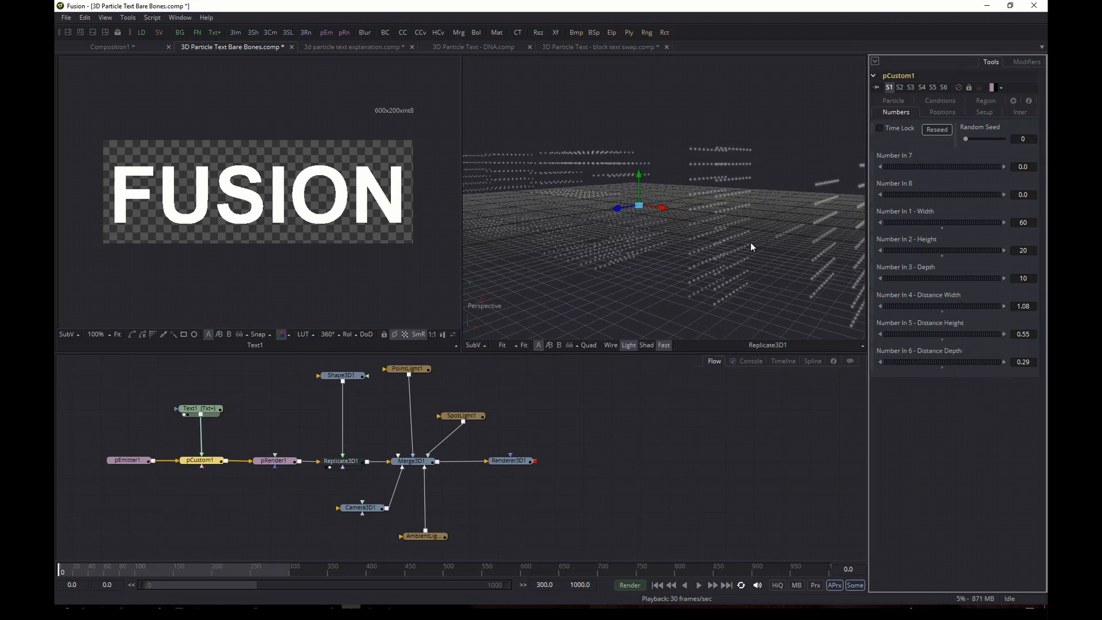
# Step: Keep Replicate3D1's color mode at Combine Particle Color, turn off the node's pass-through and view the replicated shapes from another angle
pyautogui.click(341, 463)
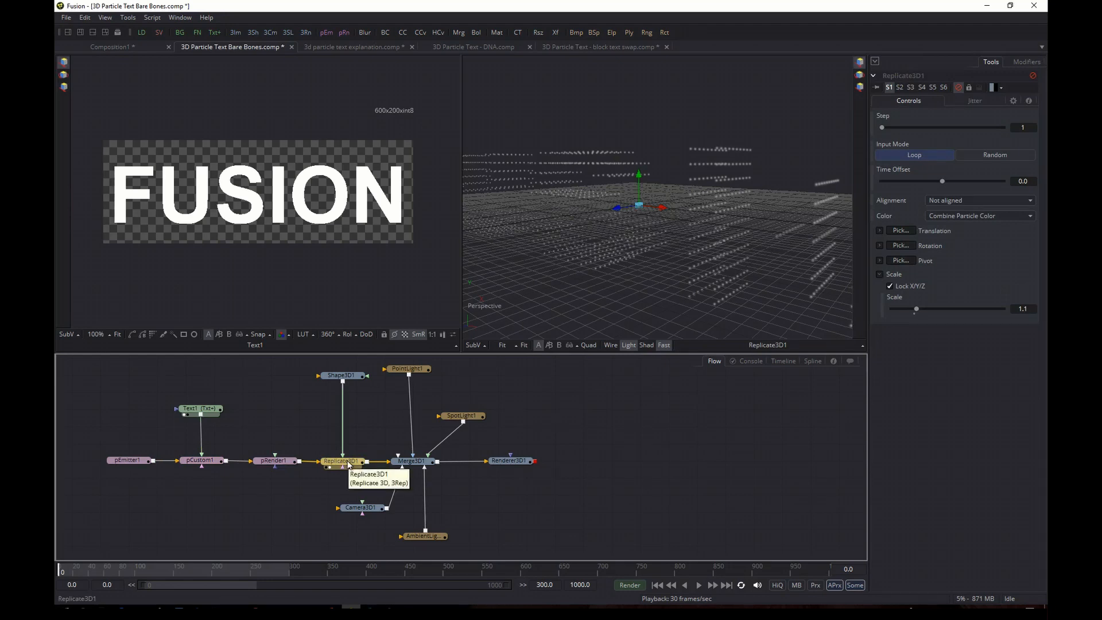
pyautogui.click(1004, 216)
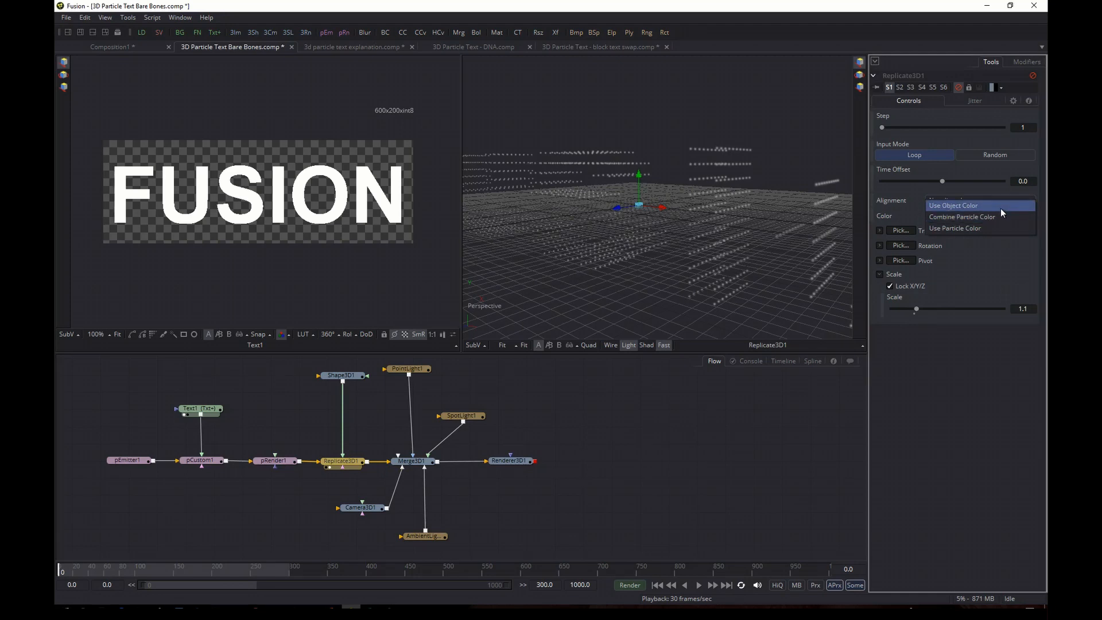
pyautogui.click(1003, 218)
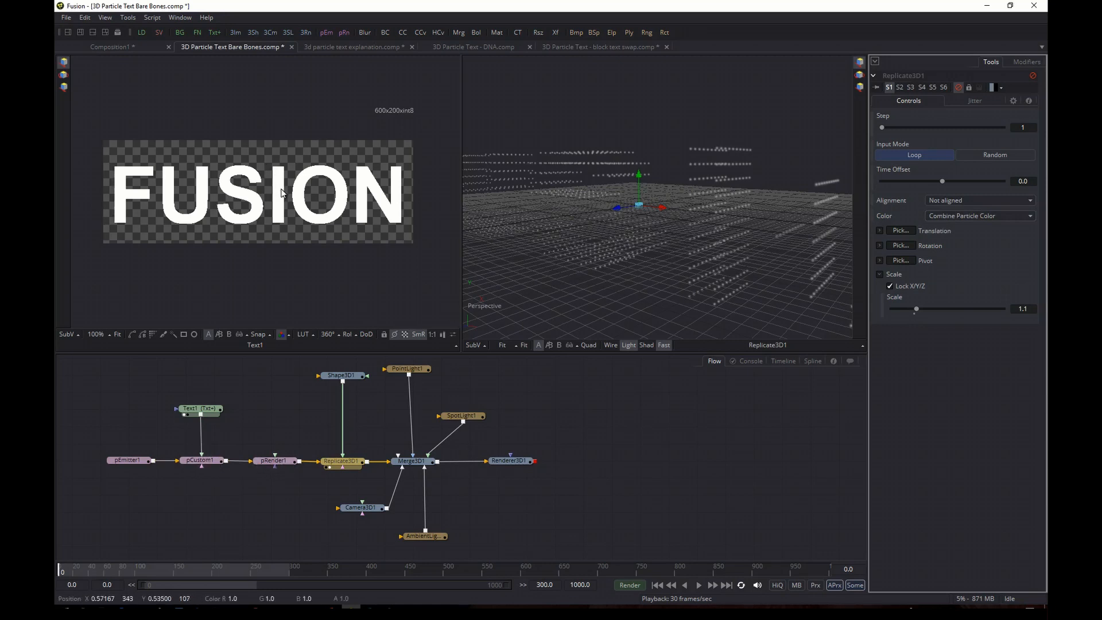
pyautogui.click(351, 470)
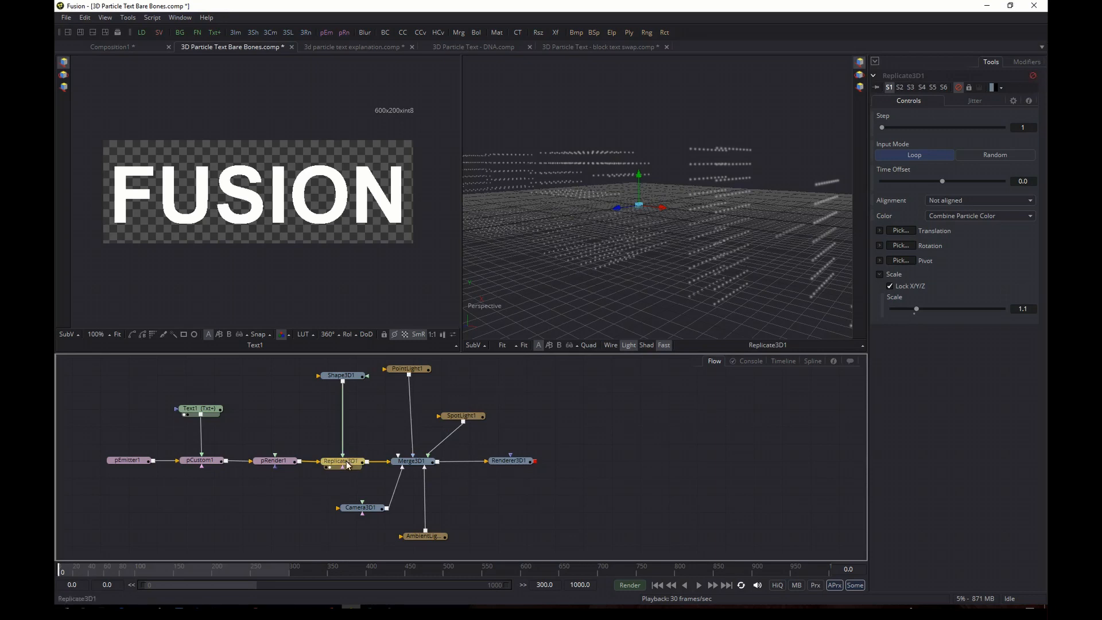
pyautogui.hotkey('ctrl', 'p')
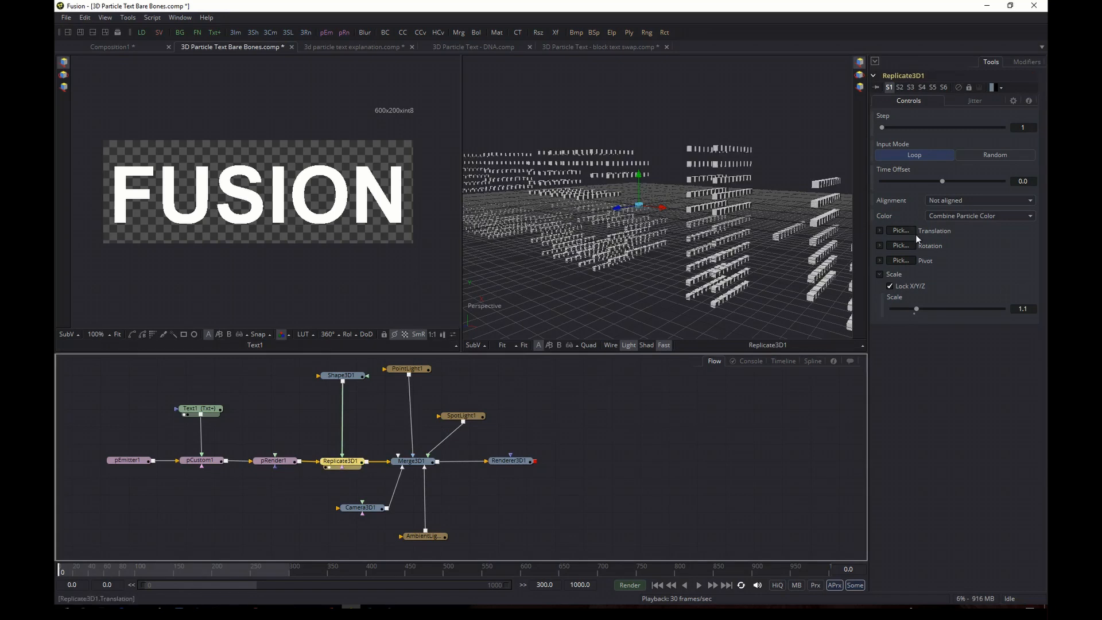
pyautogui.moveTo(776, 239); pyautogui.dragTo(706, 309)
# Step: Reset pCustom1's Distance Width, Distance Height and Distance Depth to their default of 0.2 and inspect the block text up close
pyautogui.click(202, 460)
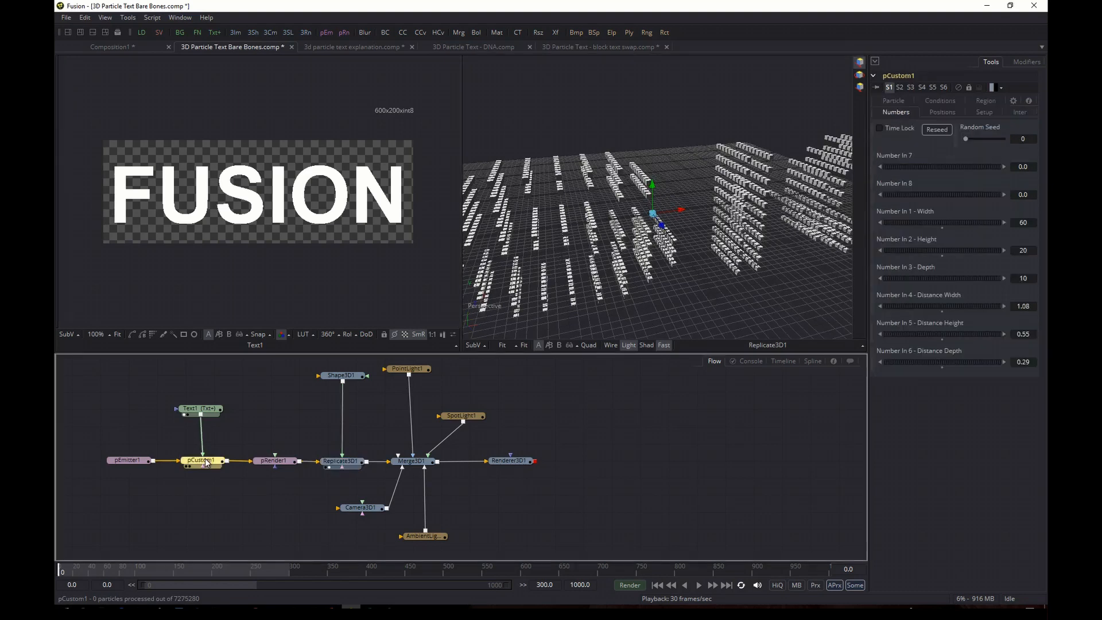
pyautogui.click(942, 312)
pyautogui.click(942, 339)
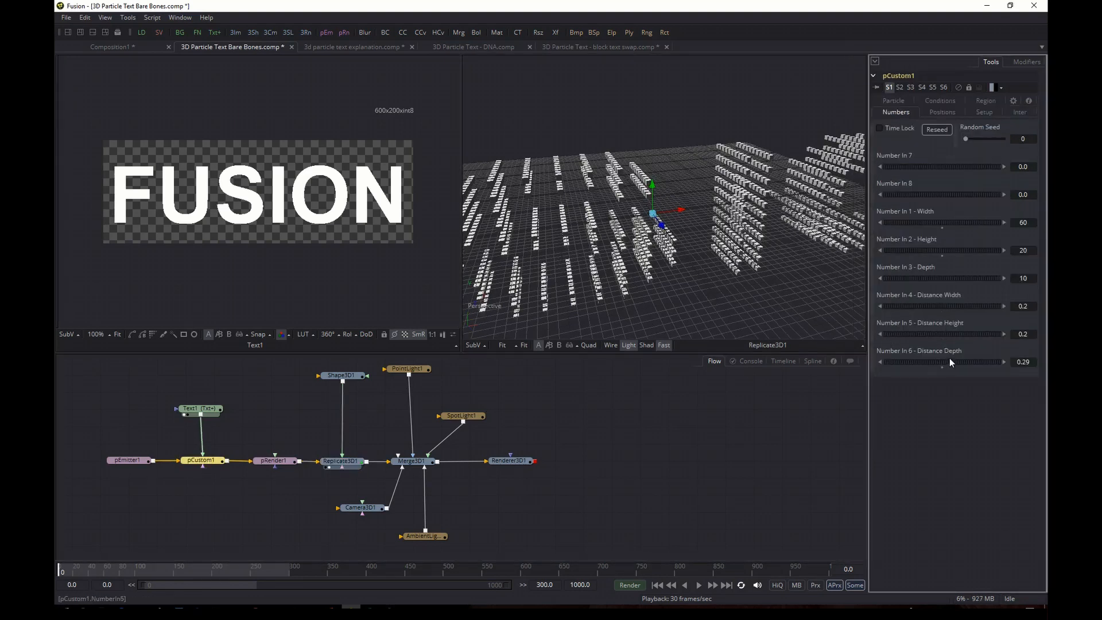
pyautogui.click(942, 367)
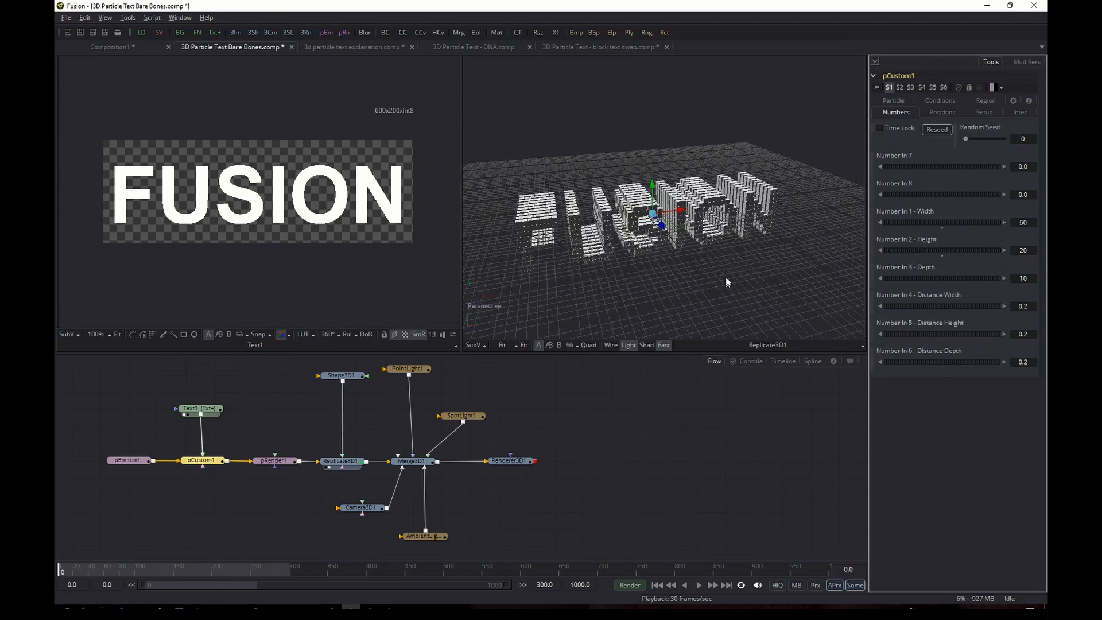
pyautogui.moveTo(726, 277); pyautogui.dragTo(708, 258)
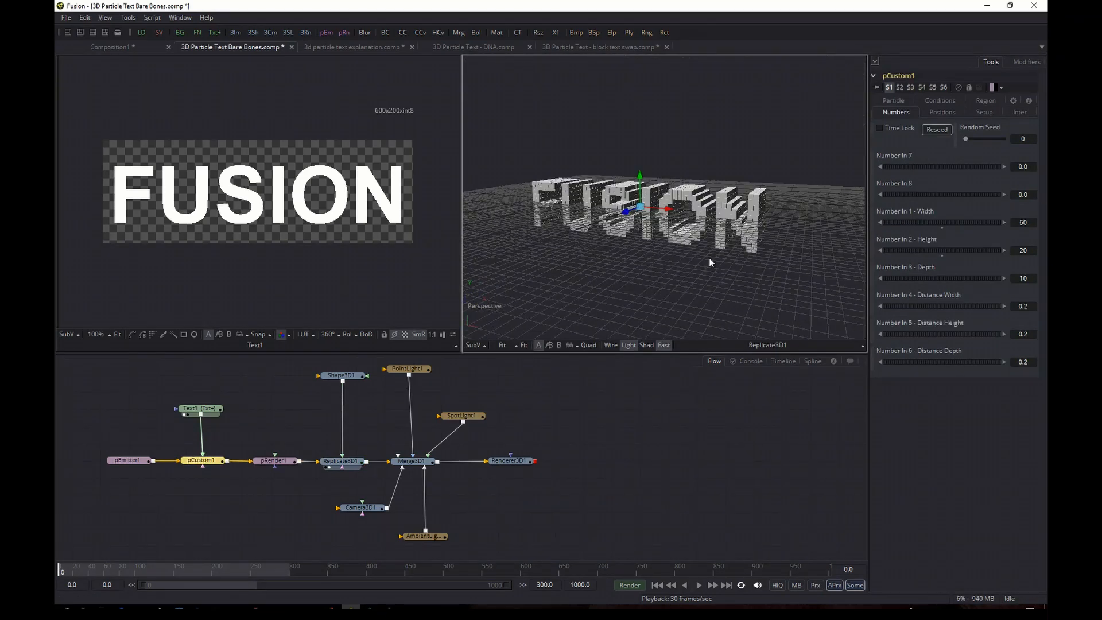
pyautogui.scroll(2, 710, 260)
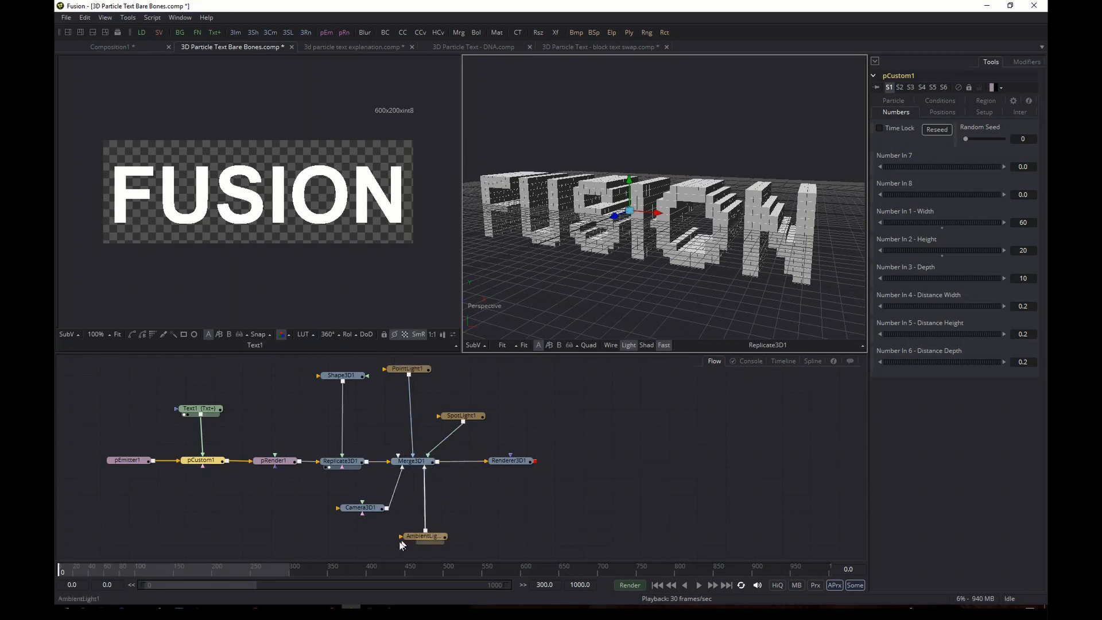
# Step: Show Camera3D1's settings, then briefly enable Accumulation Effects on Renderer3D1 to view its depth of field options and disable it again
pyautogui.click(362, 508)
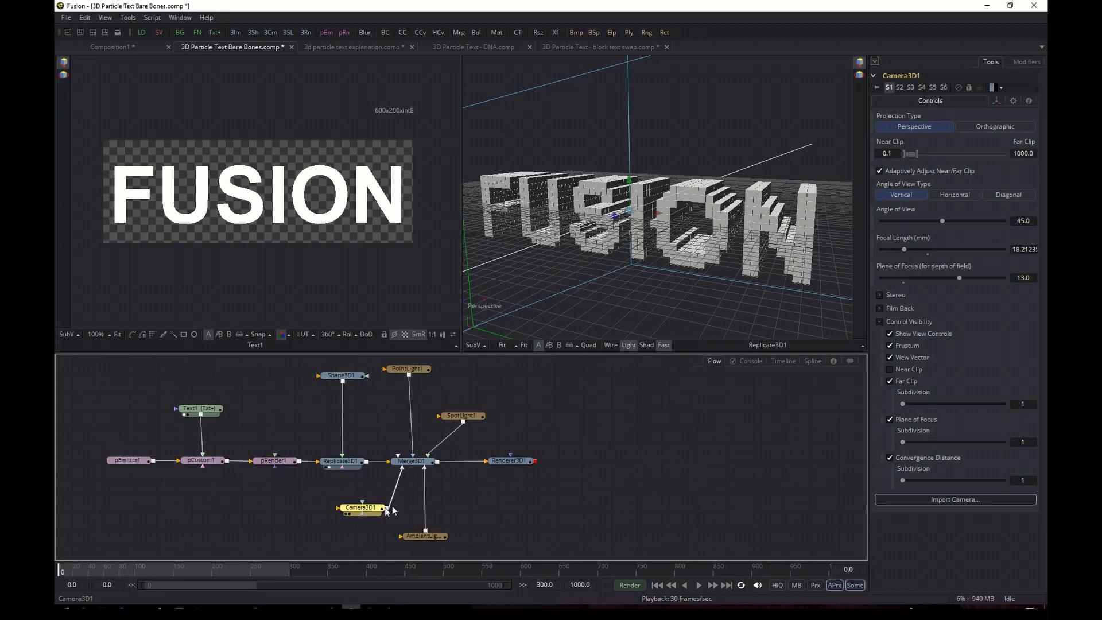
pyautogui.click(515, 467)
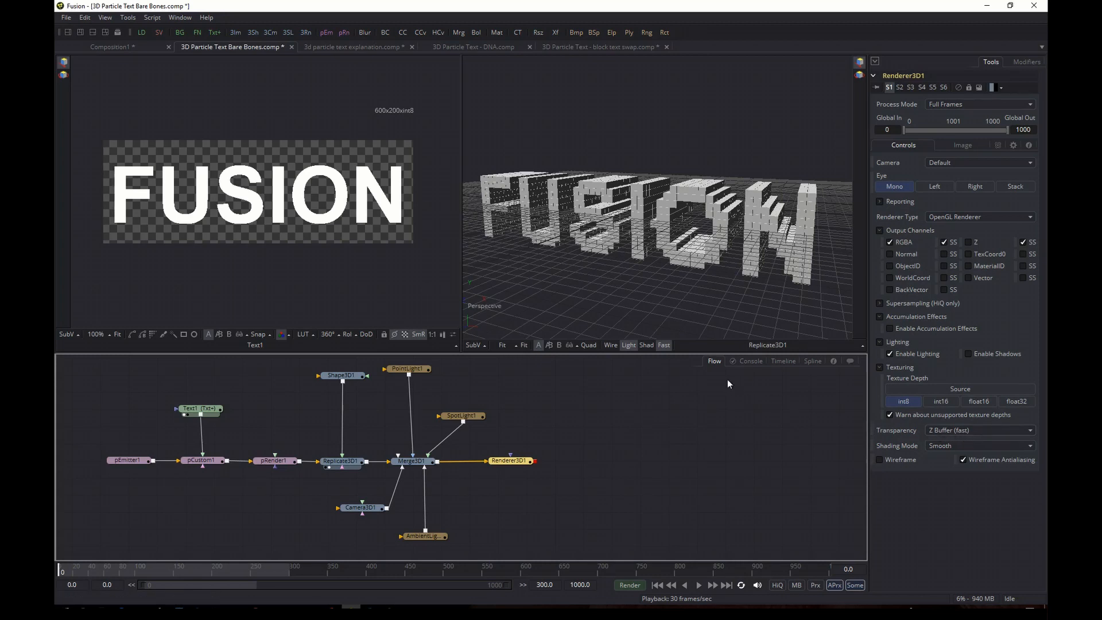
pyautogui.click(891, 329)
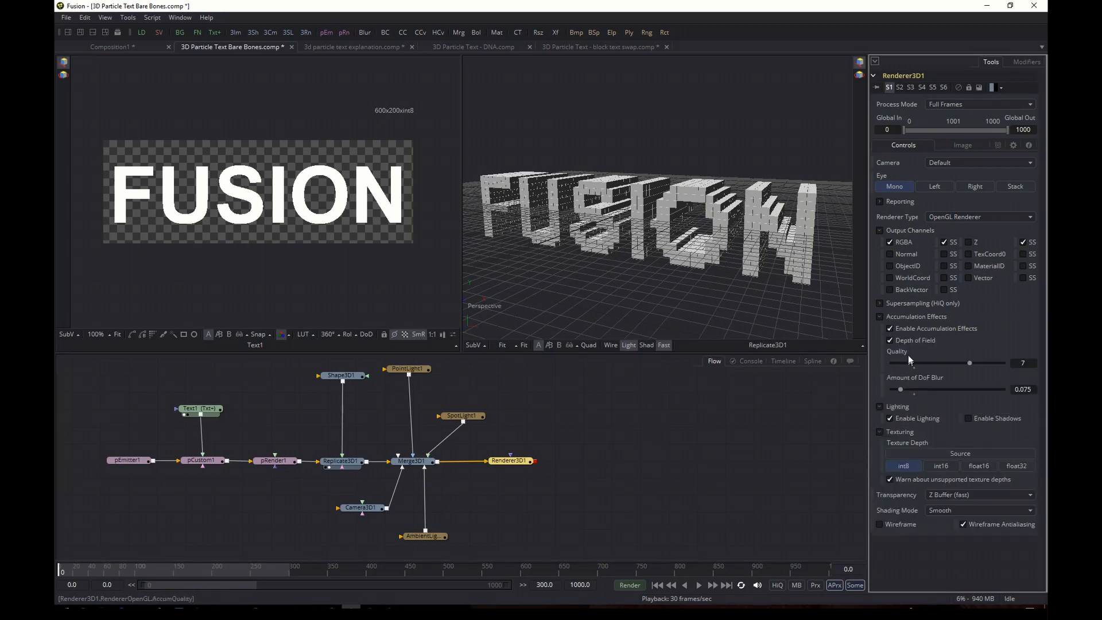
pyautogui.click(890, 329)
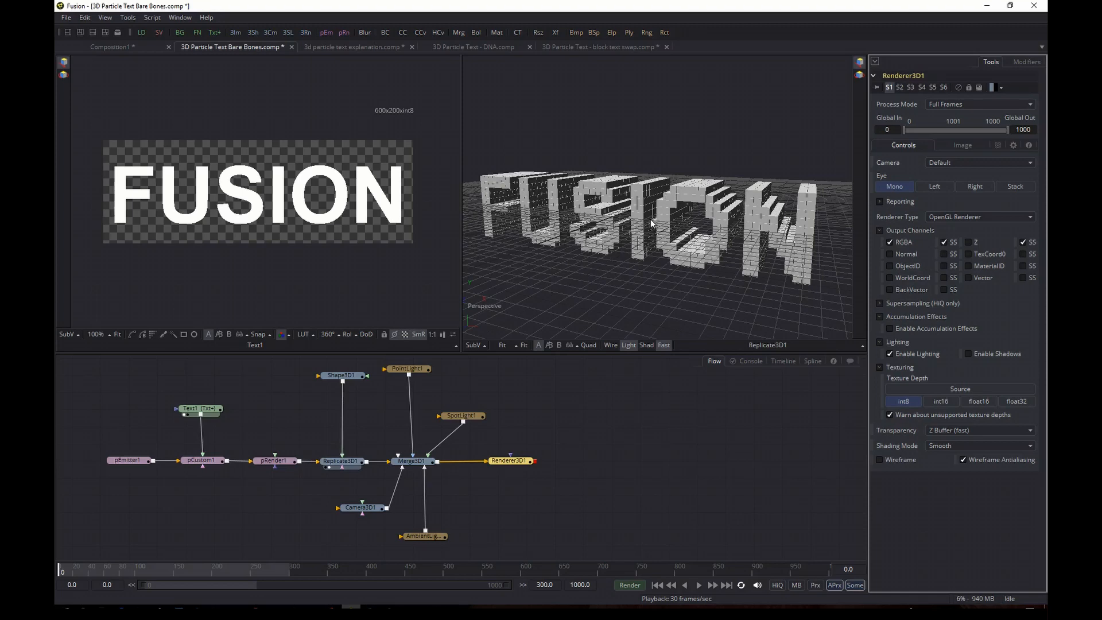
# Step: Set Replicate3D1 to pass through and view the plain particle text from an angle
pyautogui.moveTo(587, 302); pyautogui.dragTo(627, 303)
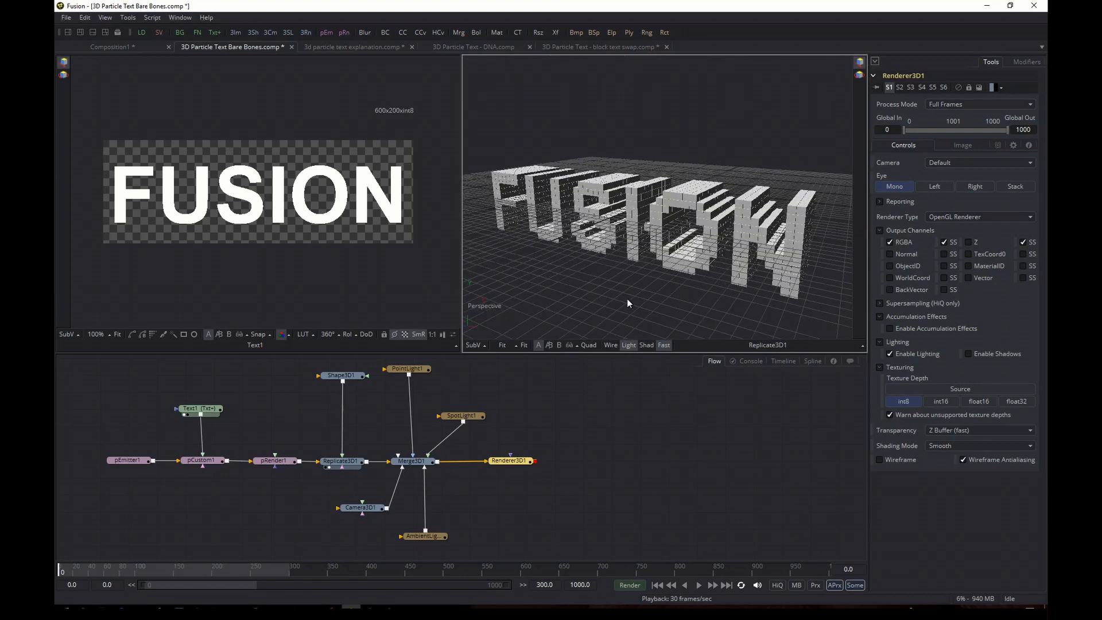
pyautogui.click(345, 464)
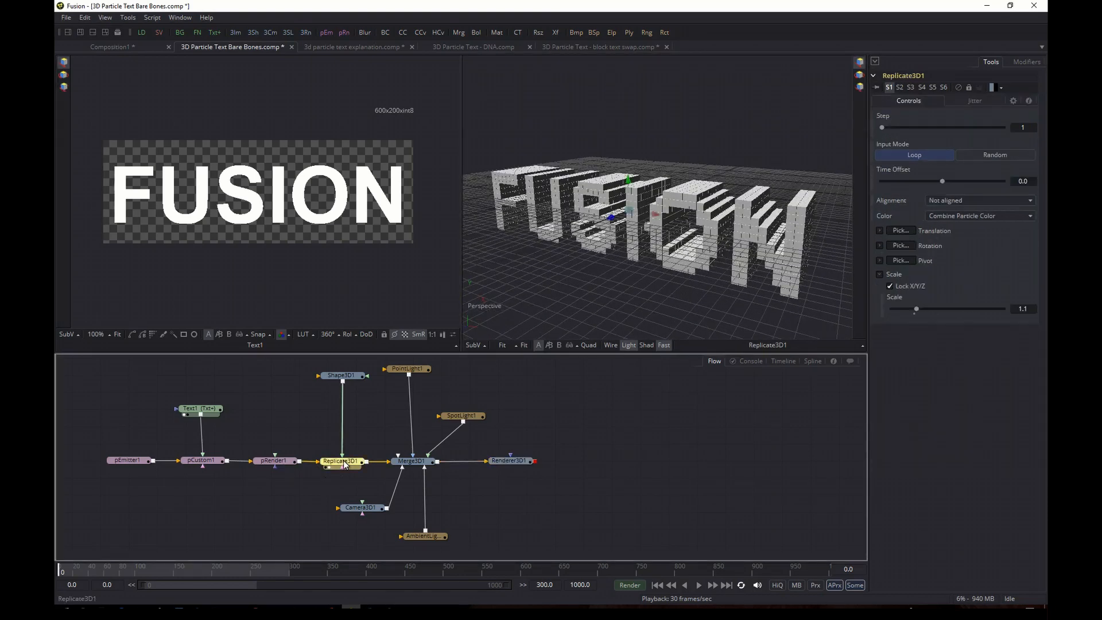
pyautogui.hotkey('ctrl', 'p')
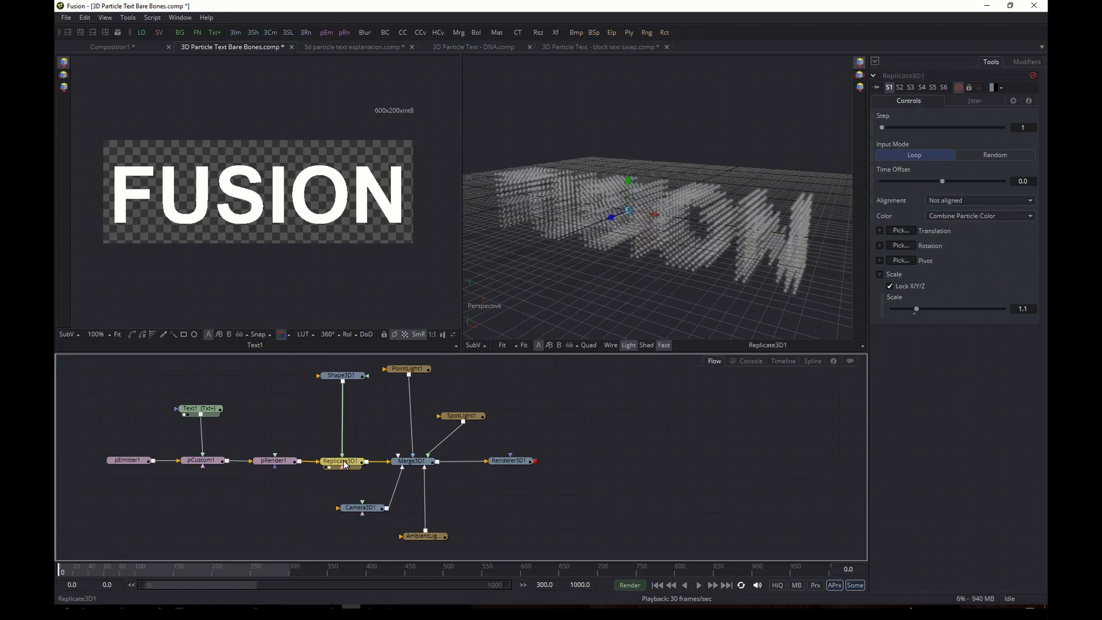
pyautogui.moveTo(655, 266)
pyautogui.mouseDown()
pyautogui.moveTo(652, 281)
pyautogui.moveTo(670, 263)
pyautogui.mouseUp()
# Step: Display Merge3D1 in the viewer that shows Replicate3D1 and view the lit particle text from a slightly different angle
pyautogui.click(413, 465)
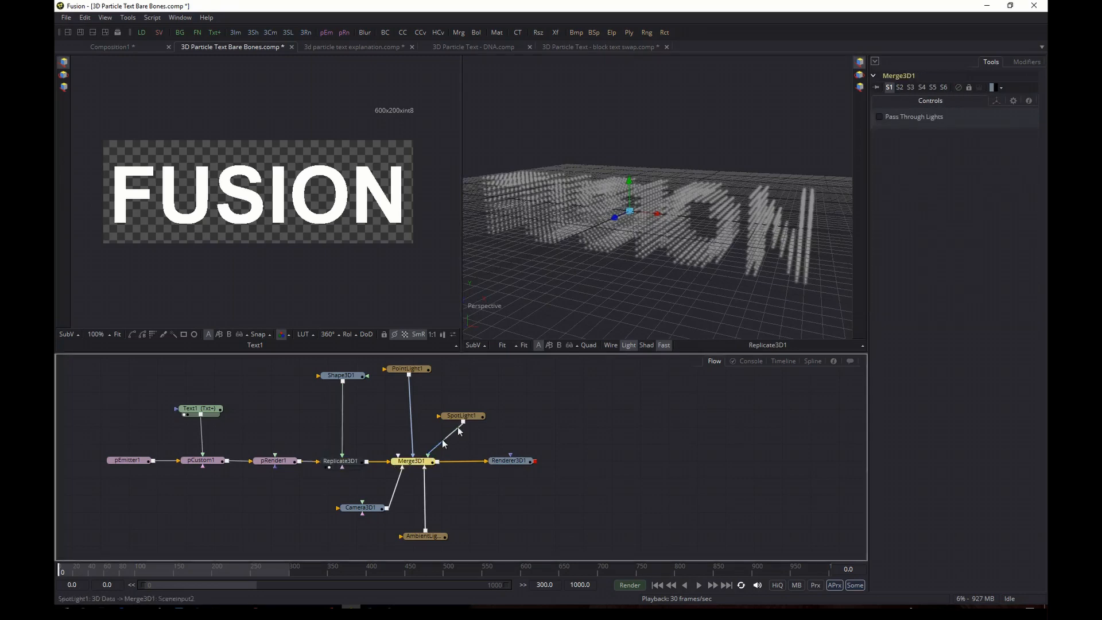
pyautogui.moveTo(423, 465); pyautogui.dragTo(652, 221)
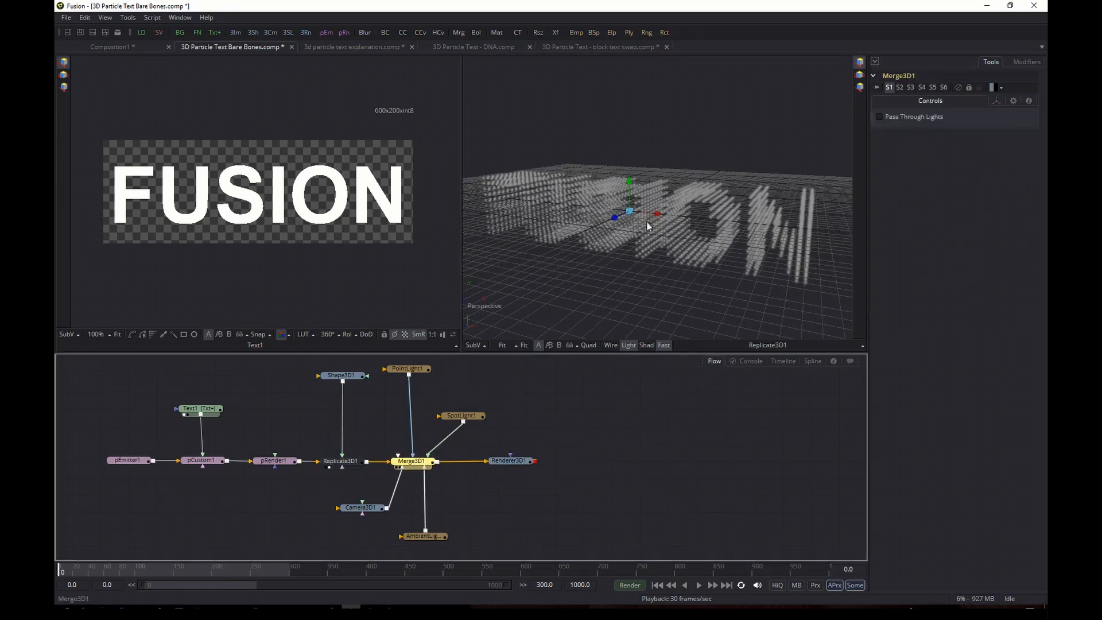
pyautogui.moveTo(642, 270)
pyautogui.mouseDown()
pyautogui.moveTo(544, 327)
pyautogui.moveTo(613, 269)
pyautogui.moveTo(684, 336)
pyautogui.moveTo(546, 246)
pyautogui.moveTo(699, 290)
pyautogui.moveTo(649, 294)
pyautogui.moveTo(637, 252)
pyautogui.moveTo(638, 274)
pyautogui.mouseUp()
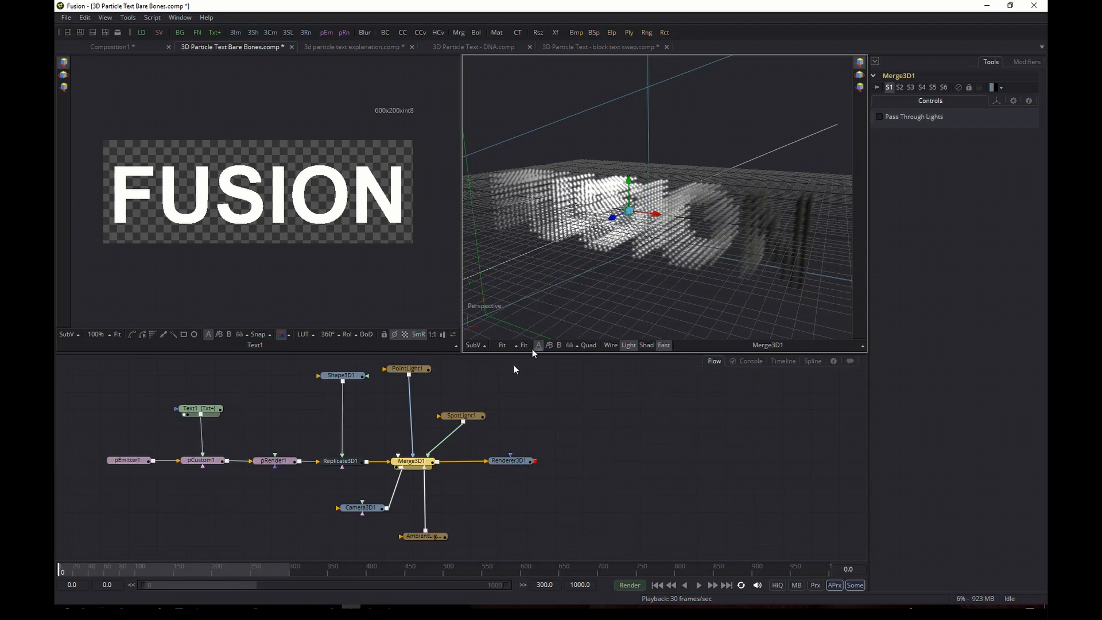
# Step: Take Replicate3D1 out of pass-through so the blocks render again, and show pCustom1's number settings
pyautogui.click(338, 462)
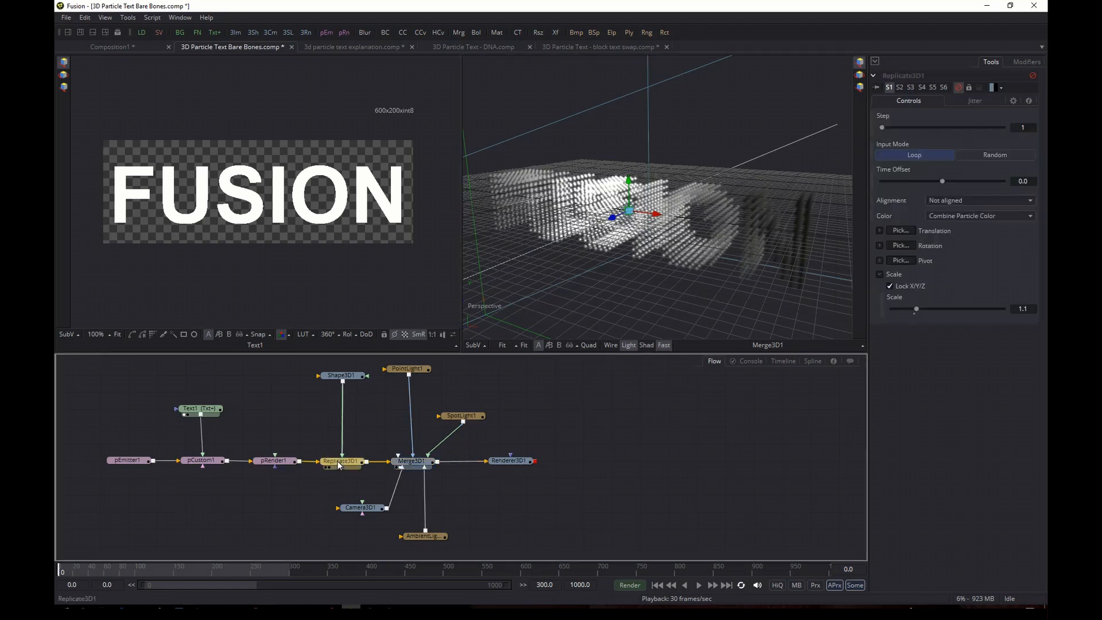
pyautogui.hotkey('ctrl', 'p')
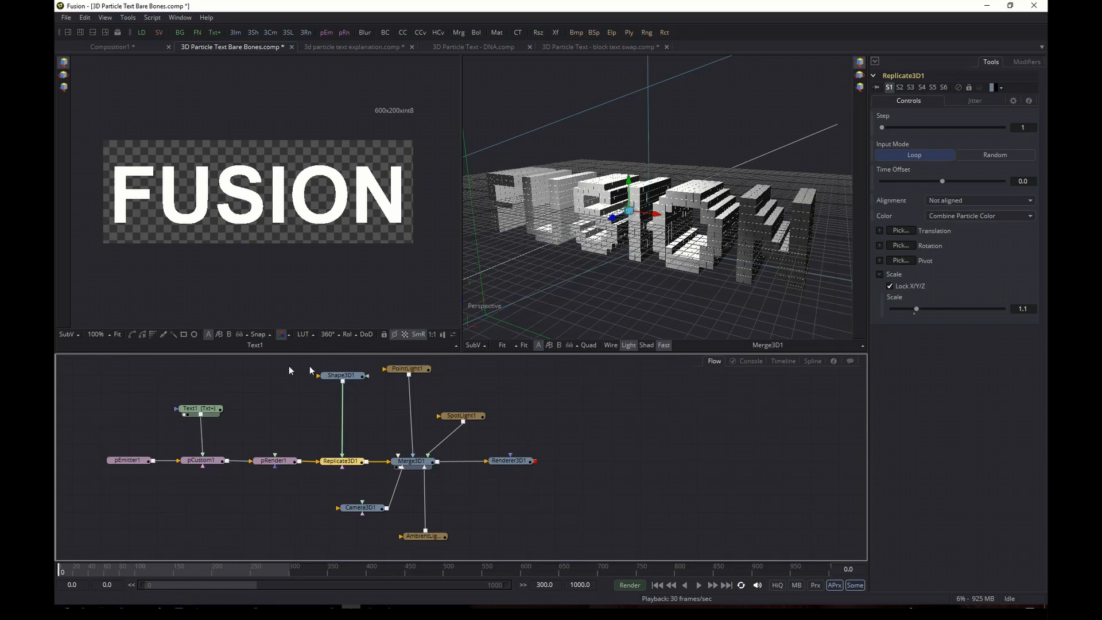
pyautogui.moveTo(201, 411)
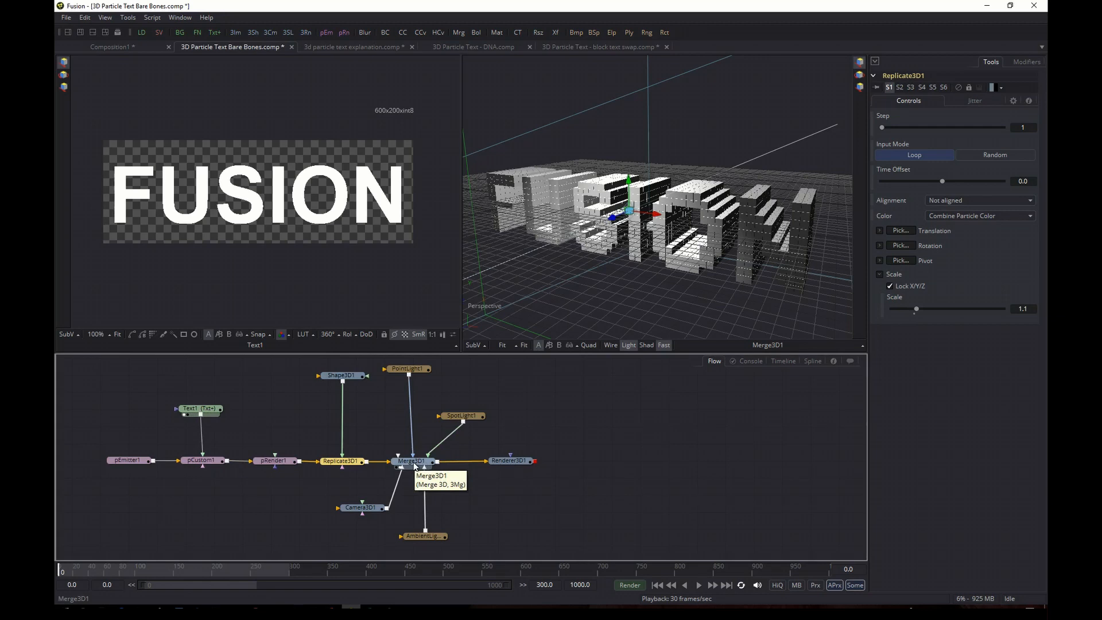
pyautogui.click(202, 461)
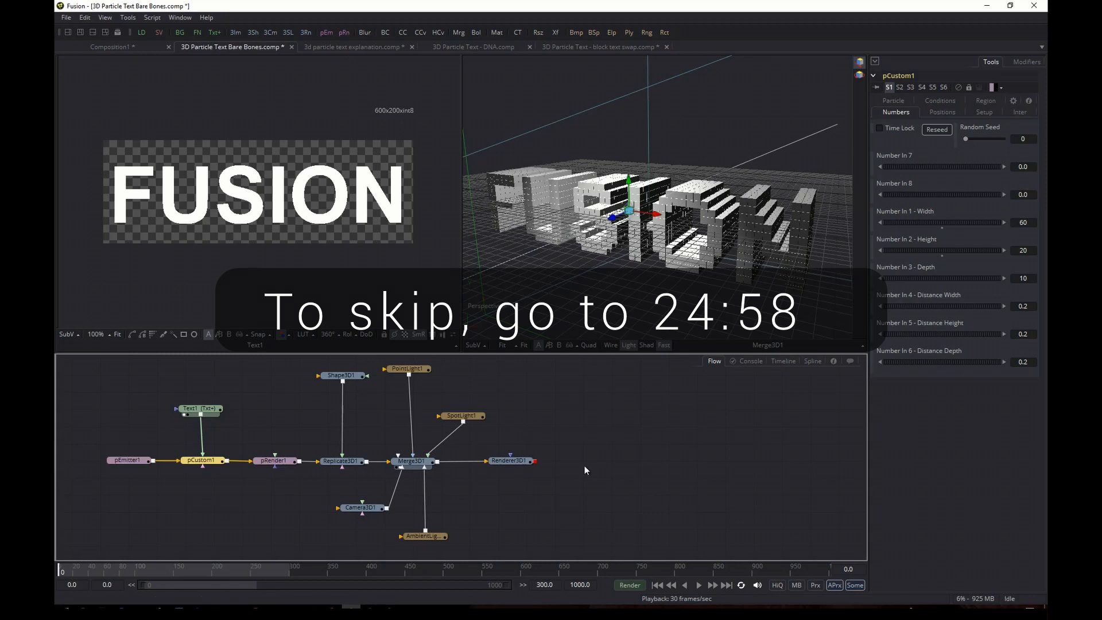
# Step: Switch to the 3d particle text explanation composition and take pCustom2 out of pass-through
pyautogui.click(357, 47)
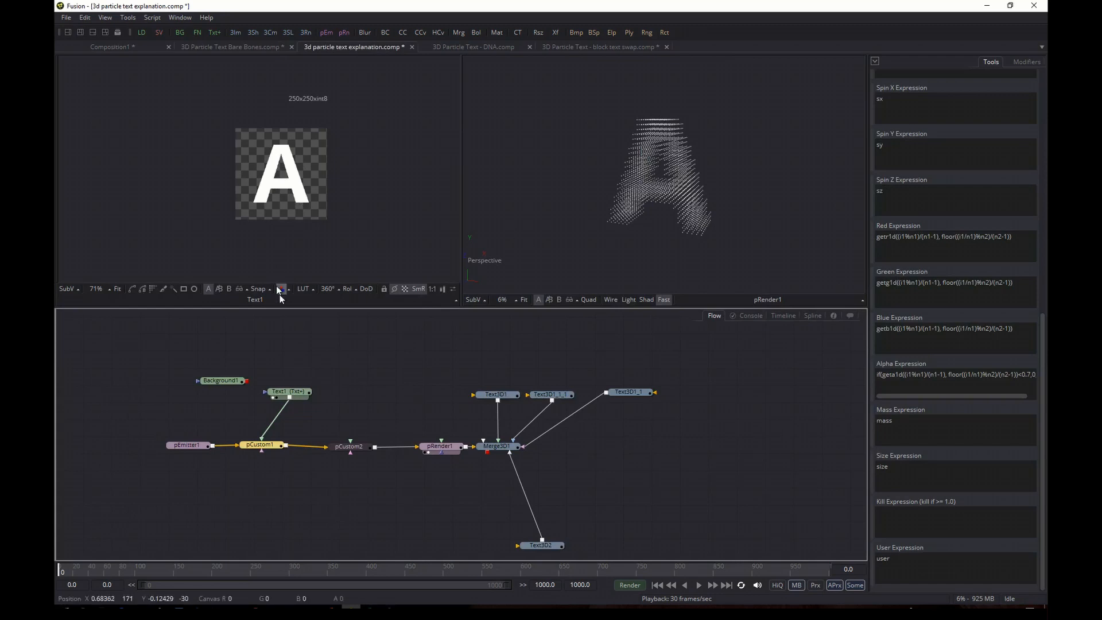
pyautogui.hotkey('alt', 'Tab')
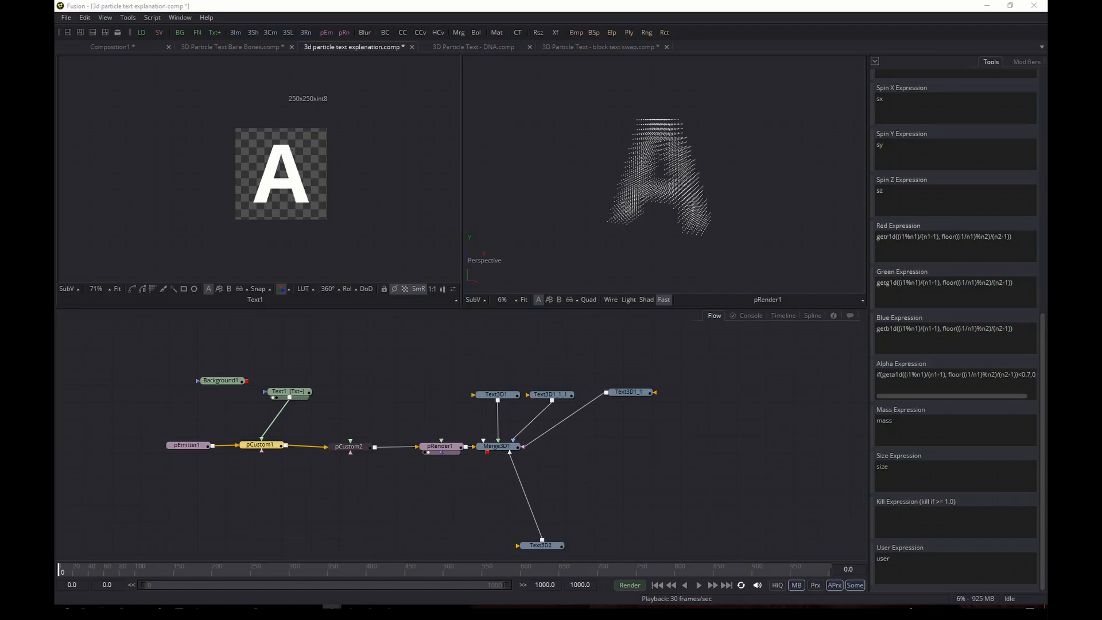
pyautogui.hotkey('alt', 'Tab')
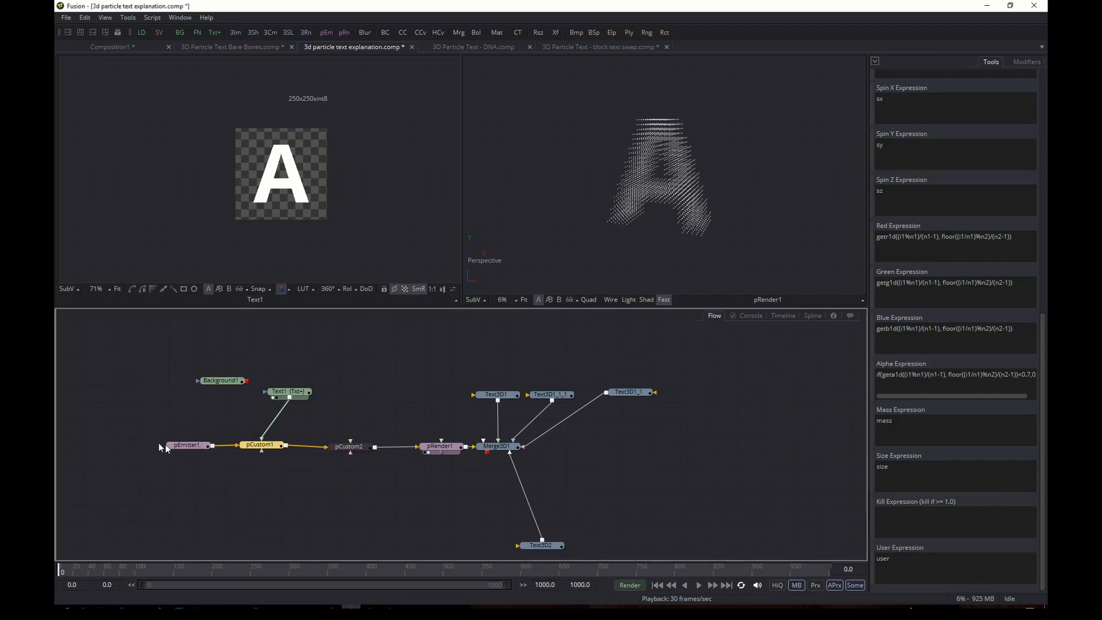
pyautogui.click(359, 453)
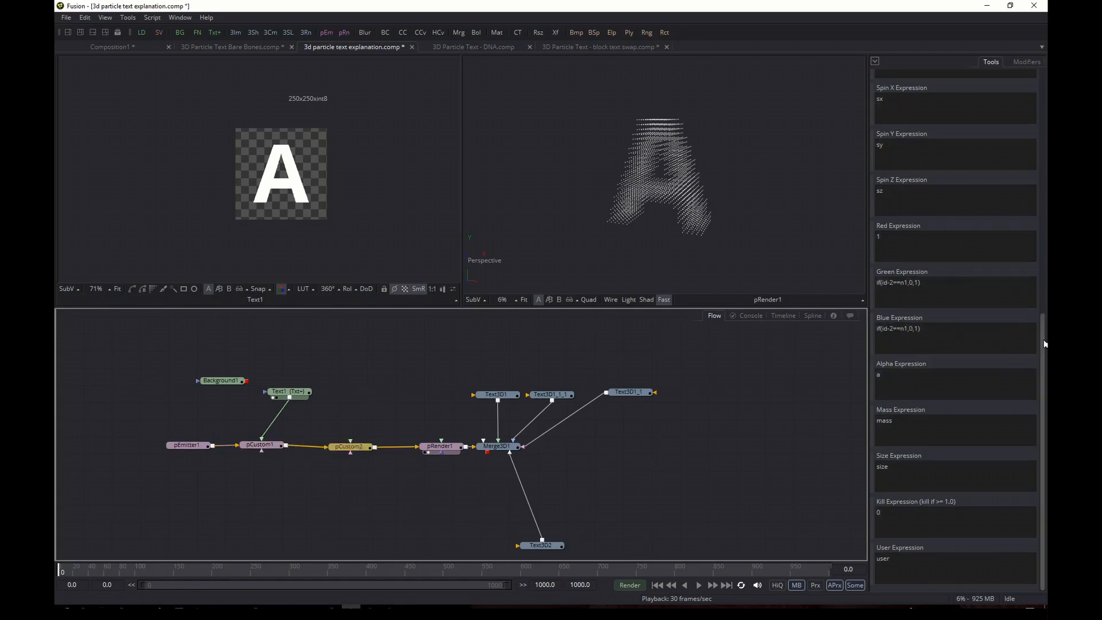
pyautogui.moveTo(1045, 341); pyautogui.dragTo(1046, 96)
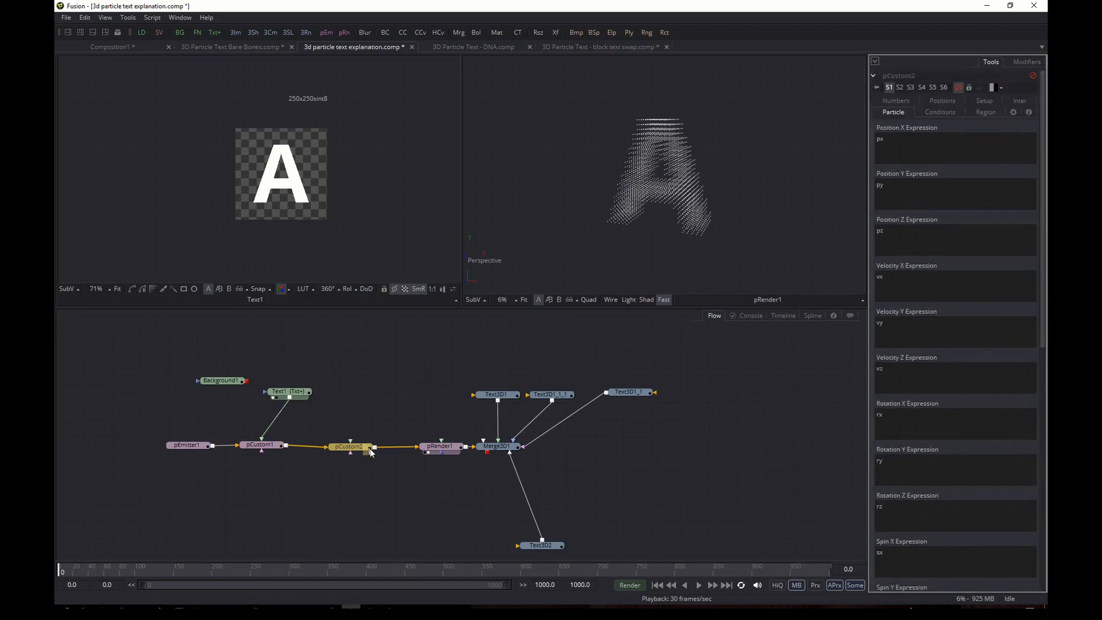
pyautogui.hotkey('ctrl', 'p')
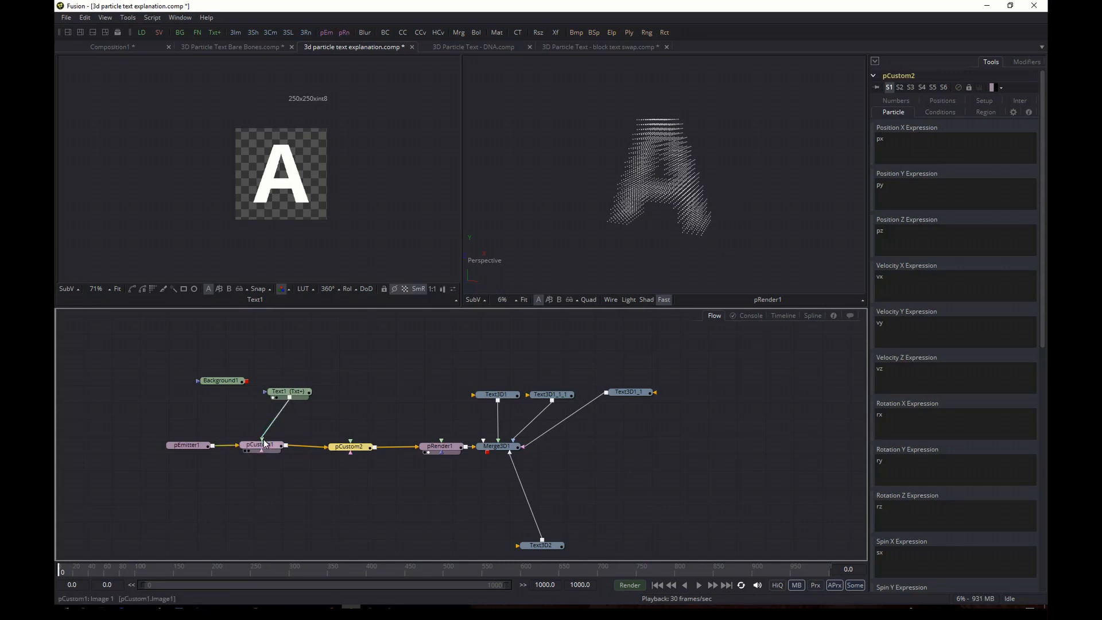
# Step: Replace Text1 with Background1 as pCustom1's image input and display Background1 in the viewer that shows Text1
pyautogui.moveTo(263, 439); pyautogui.dragTo(302, 421)
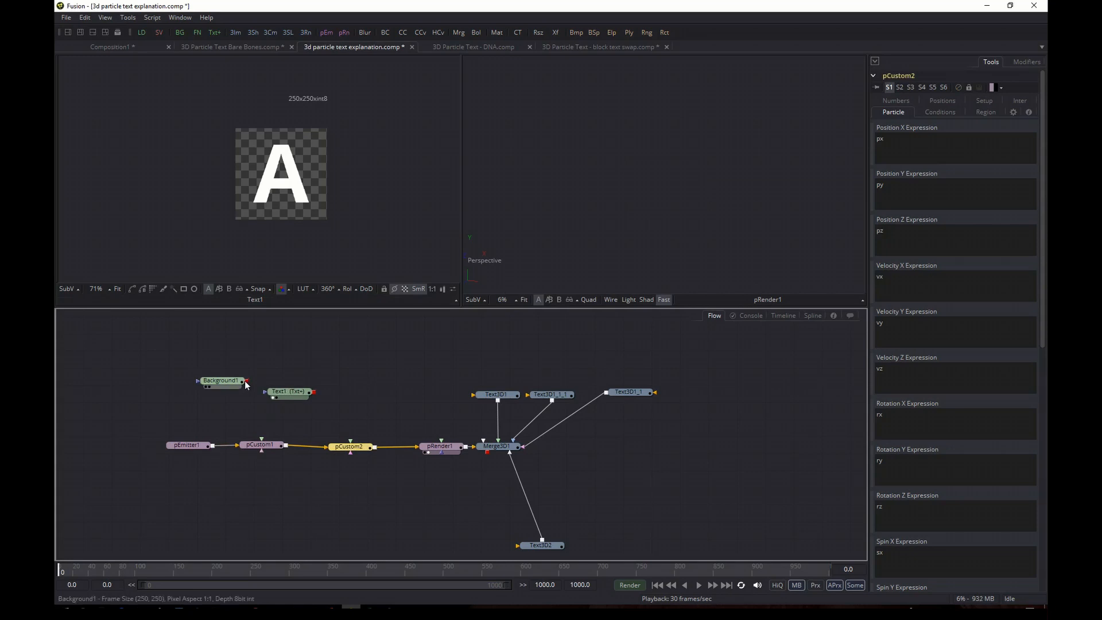
pyautogui.moveTo(246, 381); pyautogui.dragTo(266, 443)
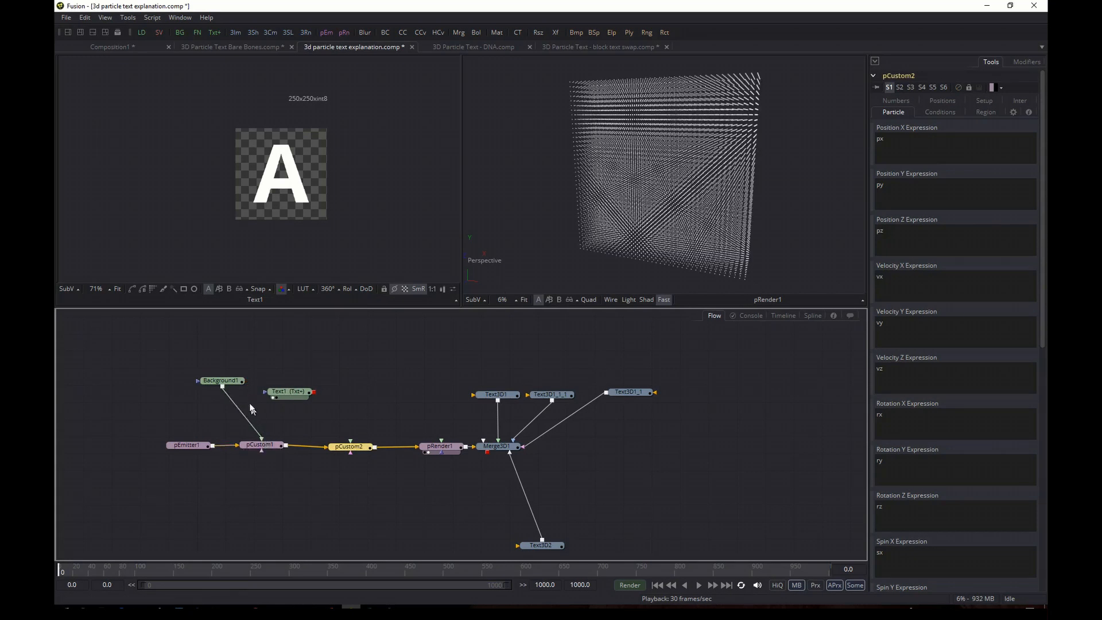
pyautogui.moveTo(220, 381); pyautogui.dragTo(335, 182)
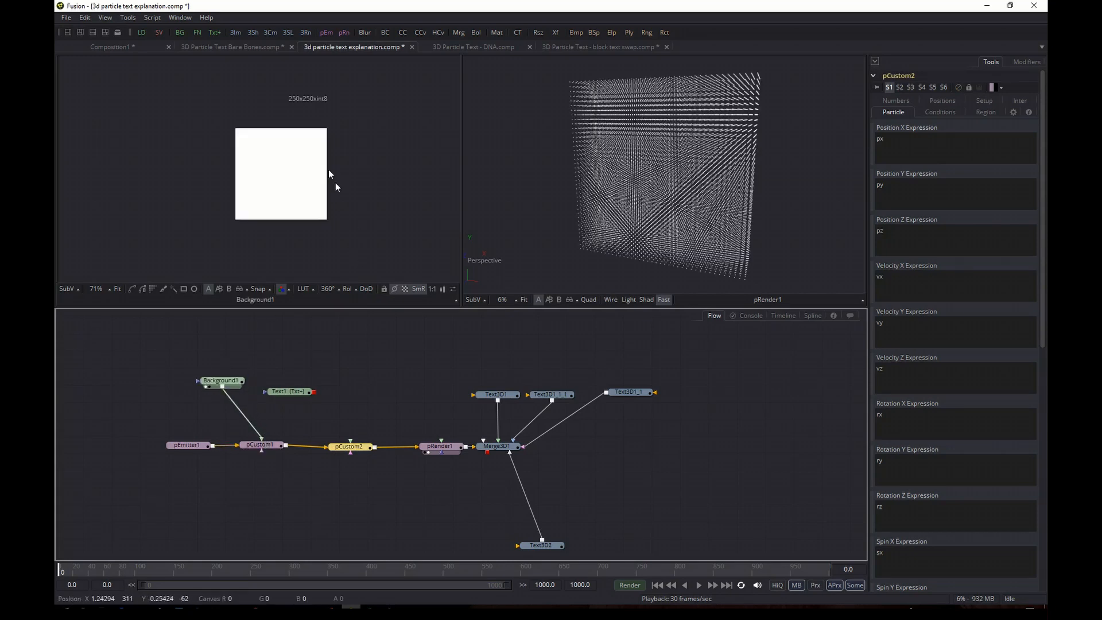
pyautogui.moveTo(680, 148)
pyautogui.mouseDown()
pyautogui.moveTo(692, 185)
pyautogui.moveTo(622, 209)
pyautogui.moveTo(712, 158)
pyautogui.moveTo(577, 221)
pyautogui.moveTo(556, 187)
pyautogui.moveTo(505, 224)
pyautogui.moveTo(736, 182)
pyautogui.moveTo(723, 259)
pyautogui.moveTo(731, 128)
pyautogui.moveTo(678, 141)
pyautogui.mouseUp()
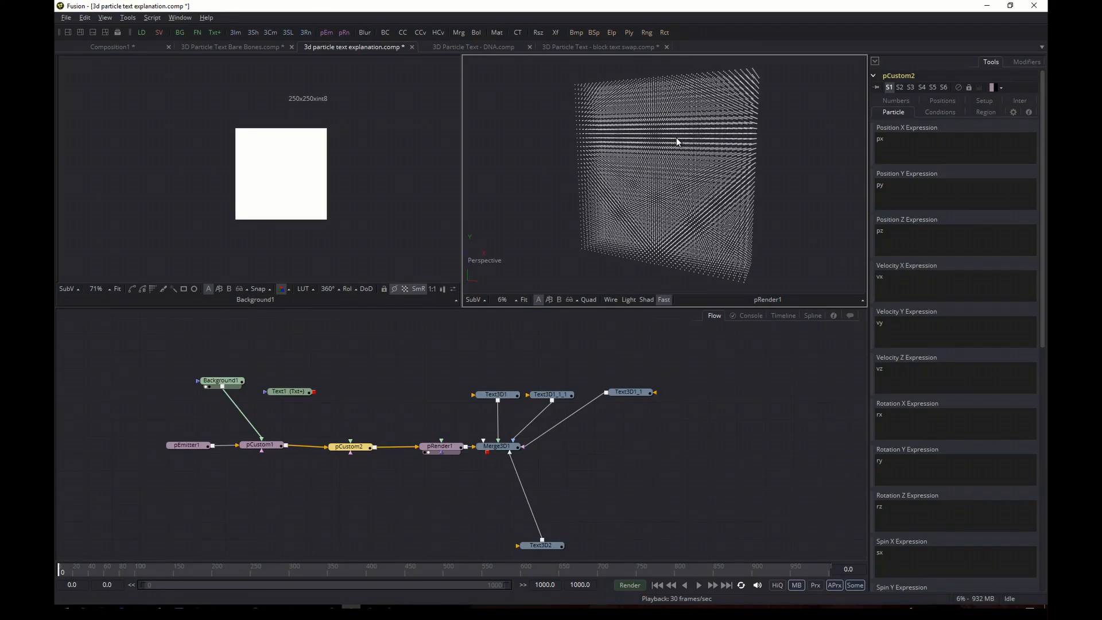
# Step: Set pCustom1's Number In 2 - Height and Number In 1 - Width to 4
pyautogui.click(254, 446)
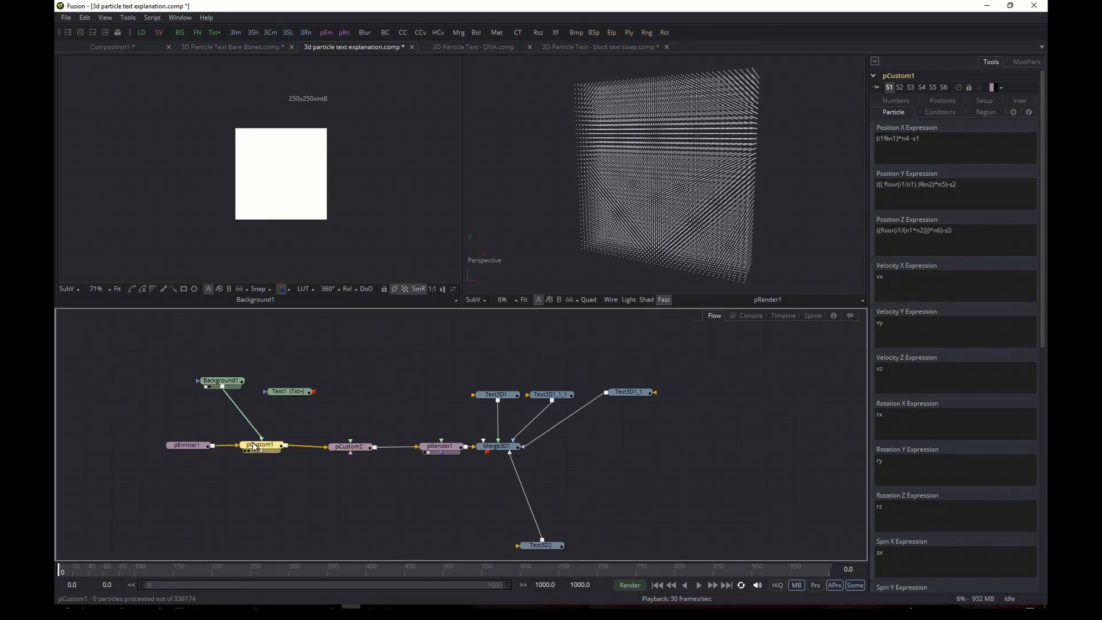
pyautogui.click(894, 101)
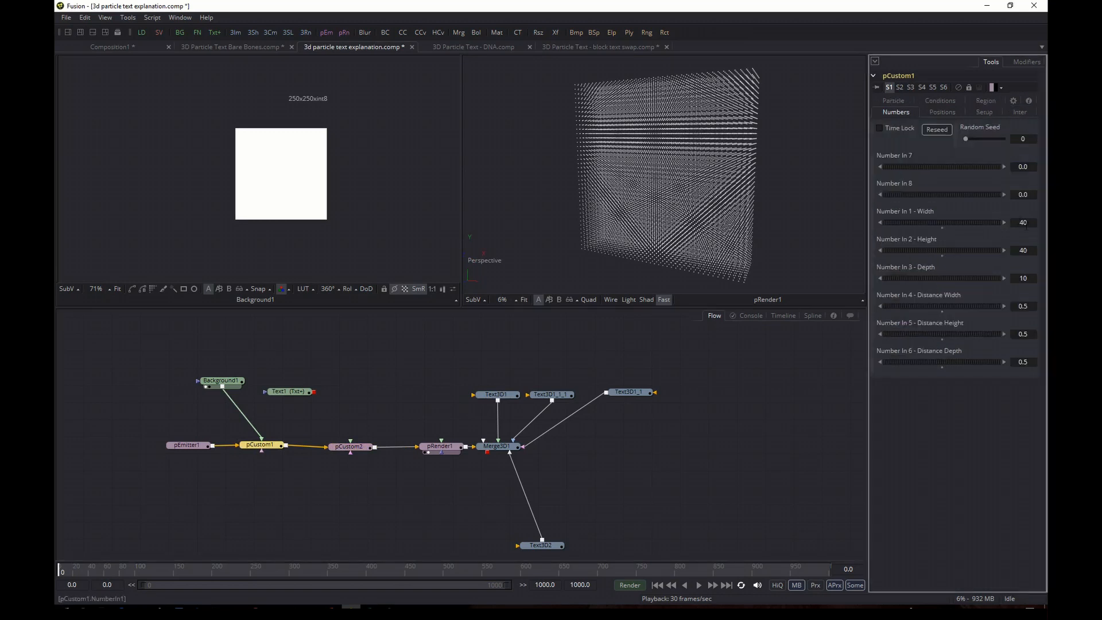
pyautogui.click(1026, 251)
pyautogui.write('4')
pyautogui.press('Tab')
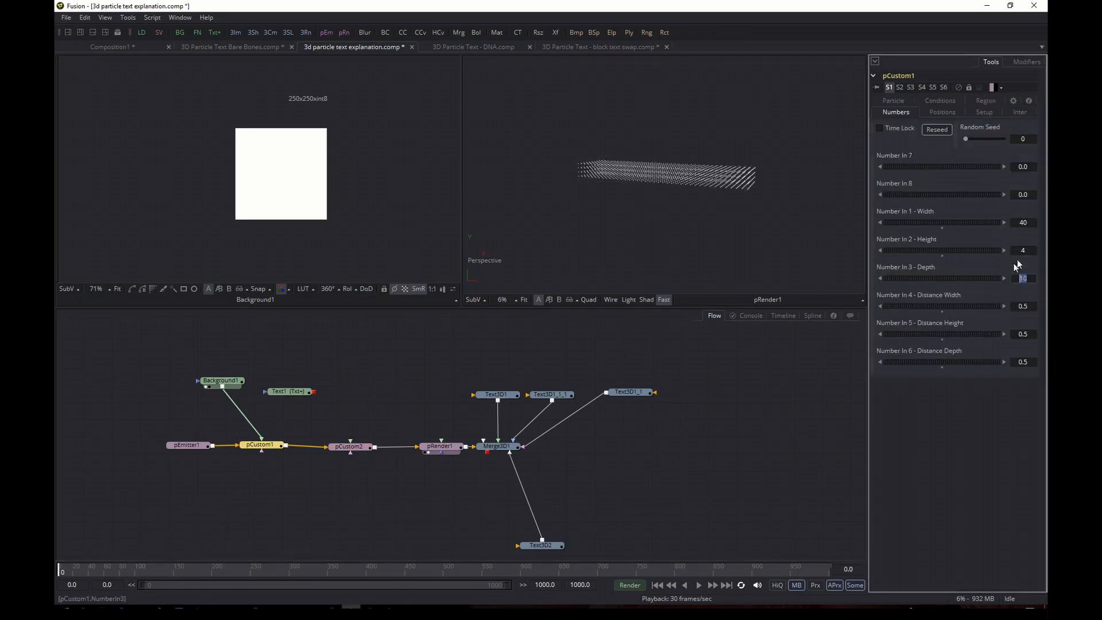
pyautogui.click(1025, 223)
pyautogui.write('4')
# Step: Set pCustom1's Number In 3 - Depth to 3 and inspect the small particle grid up close from an angle
pyautogui.click(1028, 279)
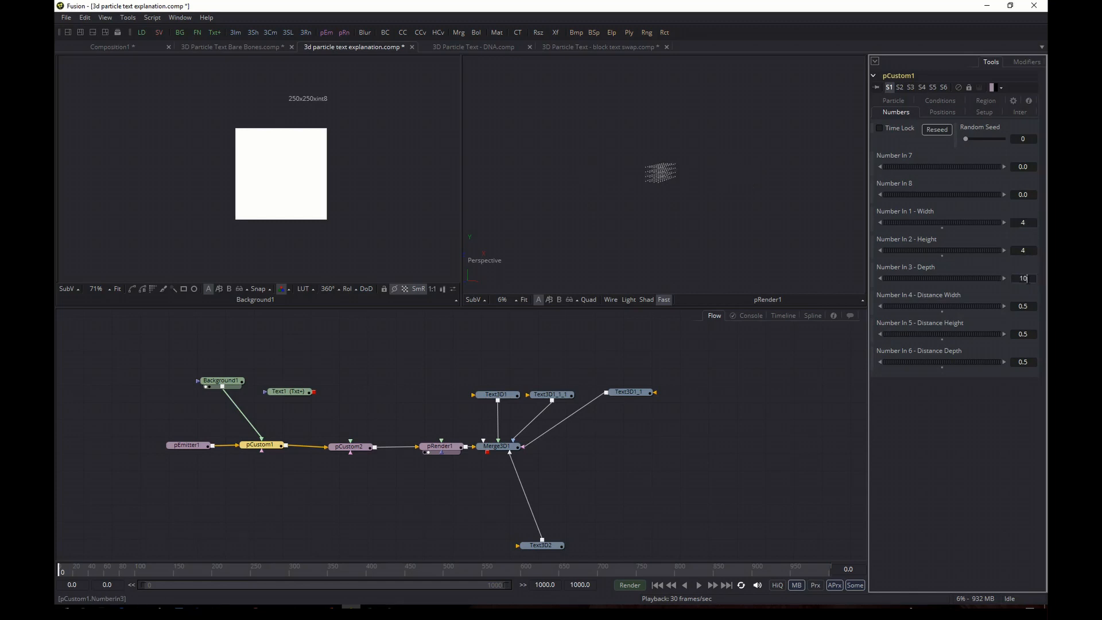
pyautogui.moveTo(1028, 279); pyautogui.dragTo(997, 280)
pyautogui.write('3')
pyautogui.press('Return')
pyautogui.scroll(3, 663, 206)
pyautogui.scroll(2, 663, 207)
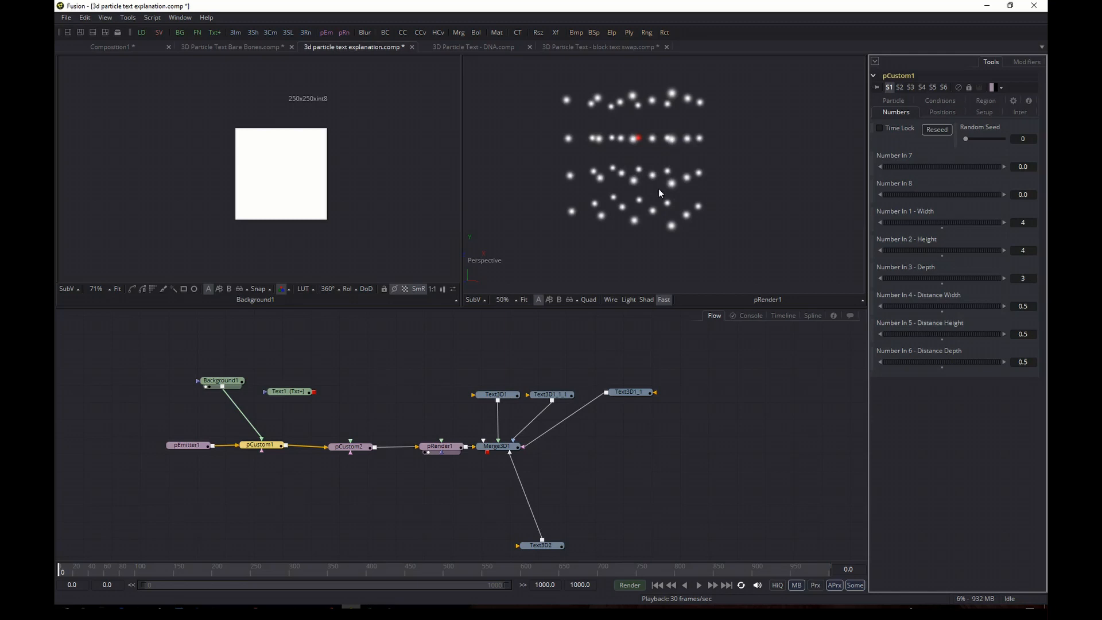
pyautogui.moveTo(659, 189); pyautogui.dragTo(701, 213)
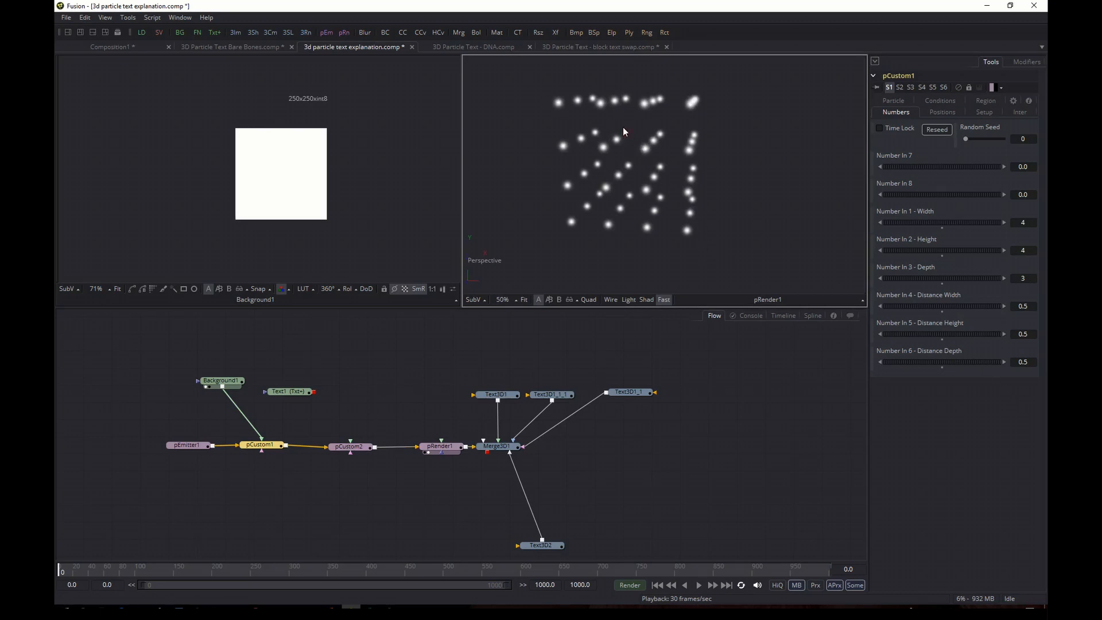
pyautogui.click(625, 132)
# Step: Set pCustom2's Number In 1 - Particle Number to 0 and view the highlighted particle in the grid from the front
pyautogui.click(353, 452)
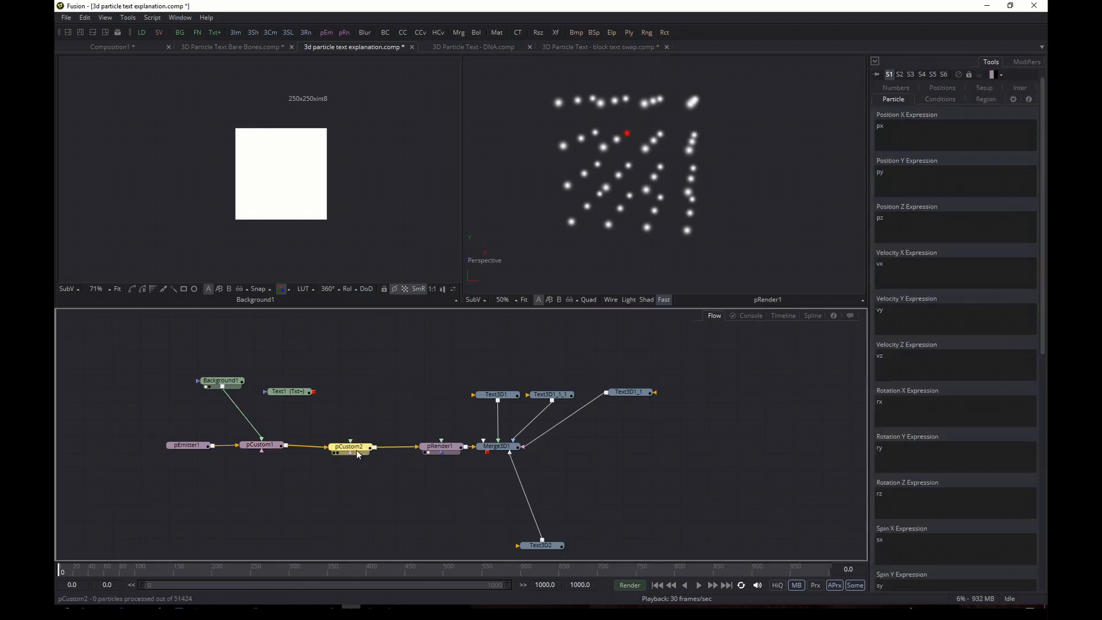
pyautogui.click(900, 88)
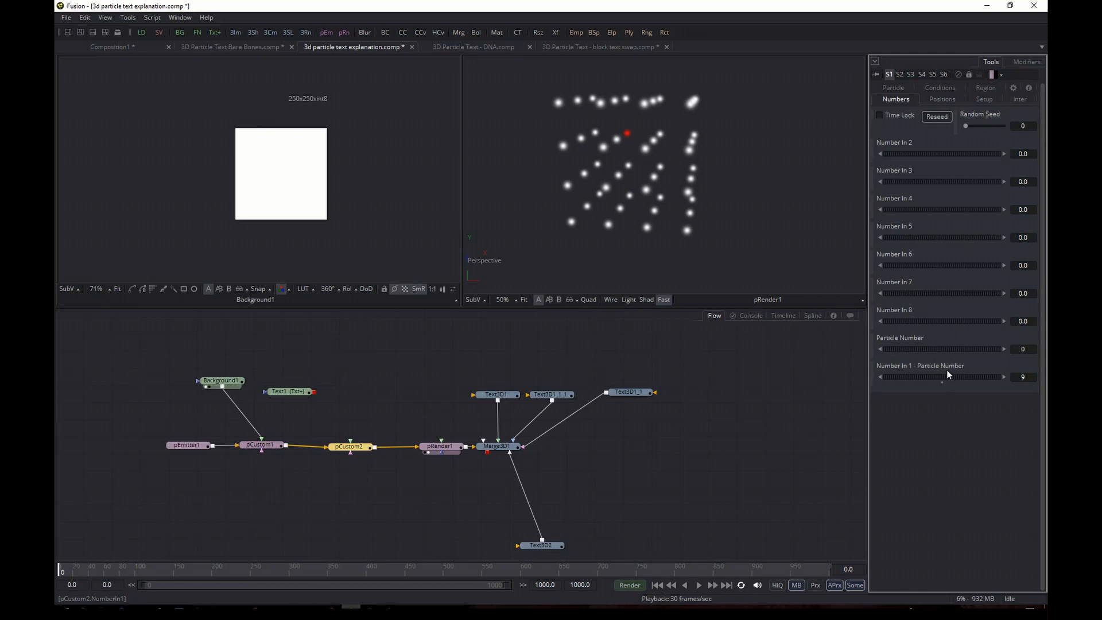
pyautogui.moveTo(940, 378)
pyautogui.mouseDown()
pyautogui.moveTo(966, 378)
pyautogui.moveTo(950, 379)
pyautogui.mouseUp()
pyautogui.doubleClick(1033, 378)
pyautogui.write('0')
pyautogui.press('Return')
pyautogui.moveTo(699, 201); pyautogui.dragTo(612, 182)
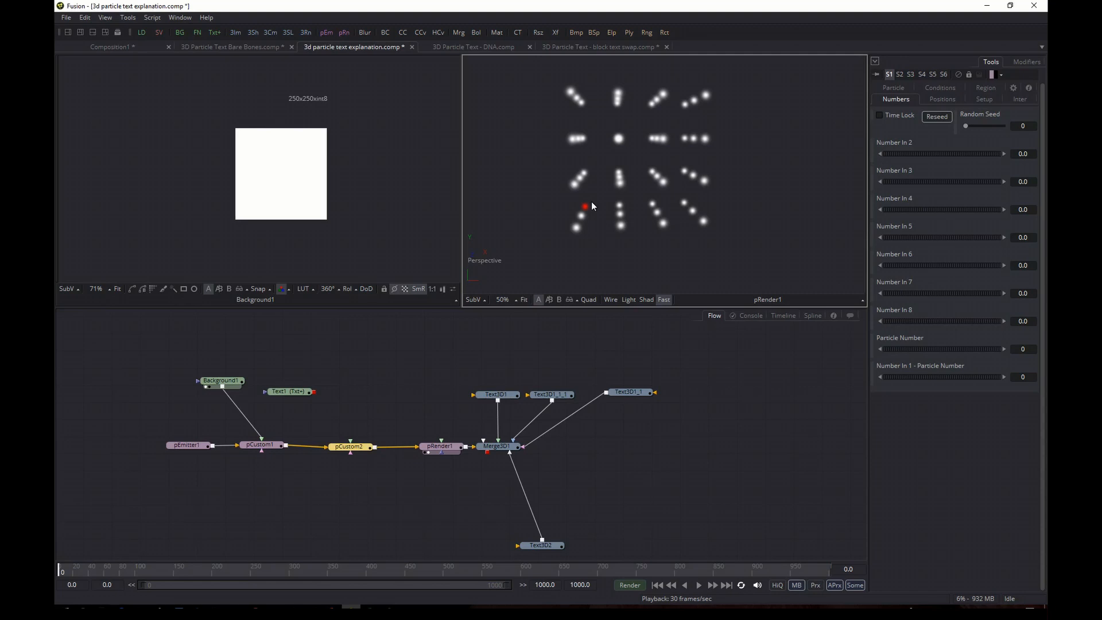
# Step: Review the intermediate expressions of pCustom2 and pCustom1, pCustom1's number settings, and its particle position expressions
pyautogui.click(1021, 101)
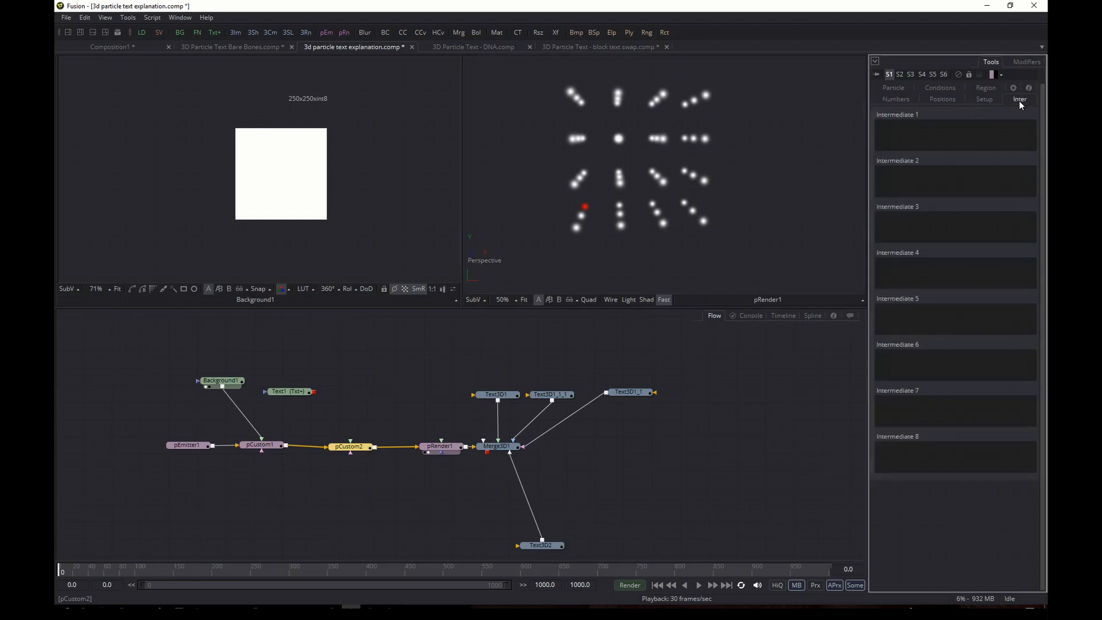
pyautogui.click(260, 446)
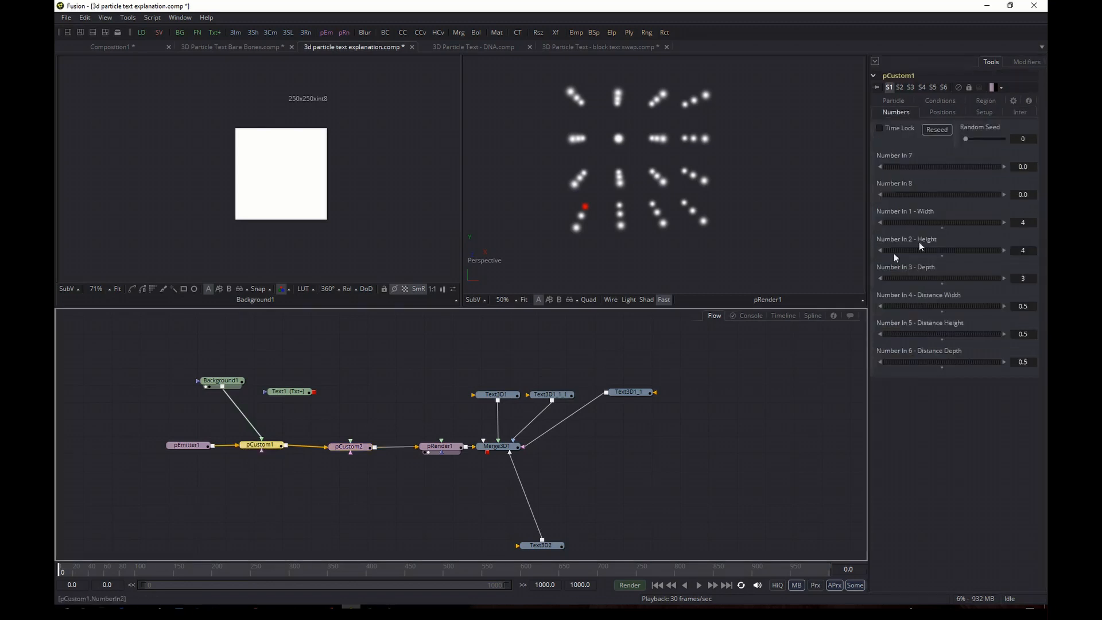
pyautogui.click(1021, 112)
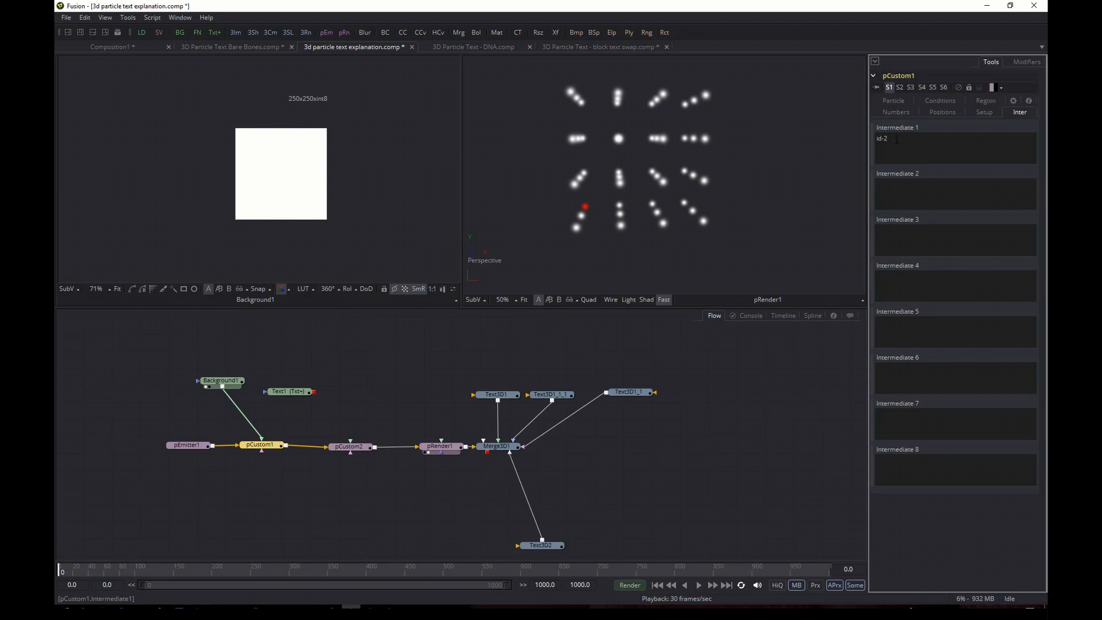
pyautogui.click(897, 97)
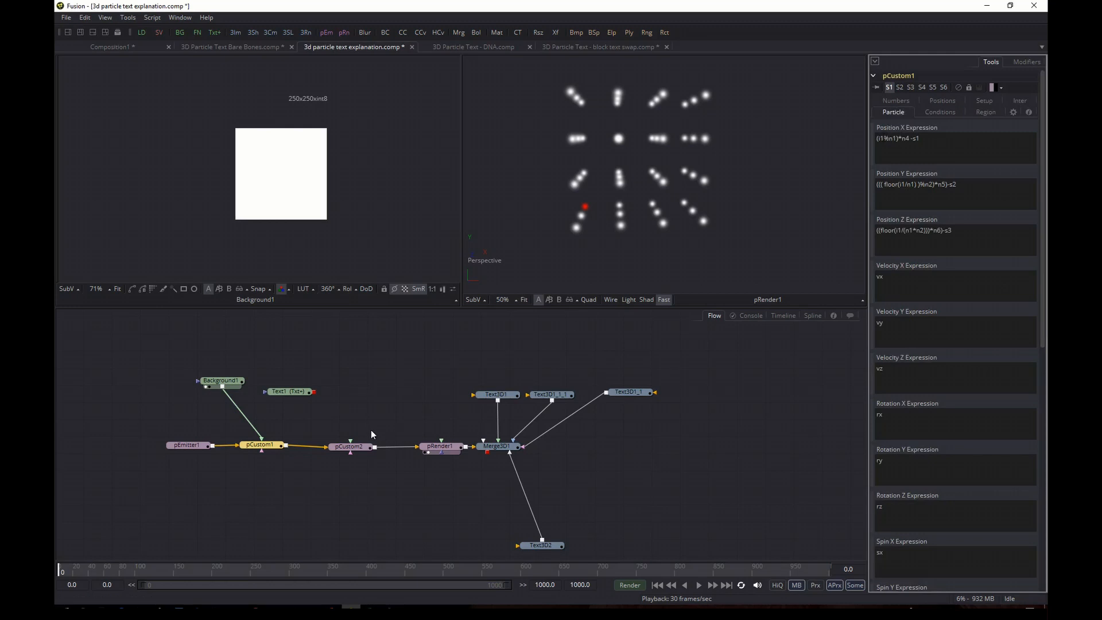
# Step: Display Merge3D1 with its text labels in the viewer that shows pRender1, keep the Perspective camera, and show Text3D1's transform settings
pyautogui.click(353, 449)
pyautogui.click(479, 451)
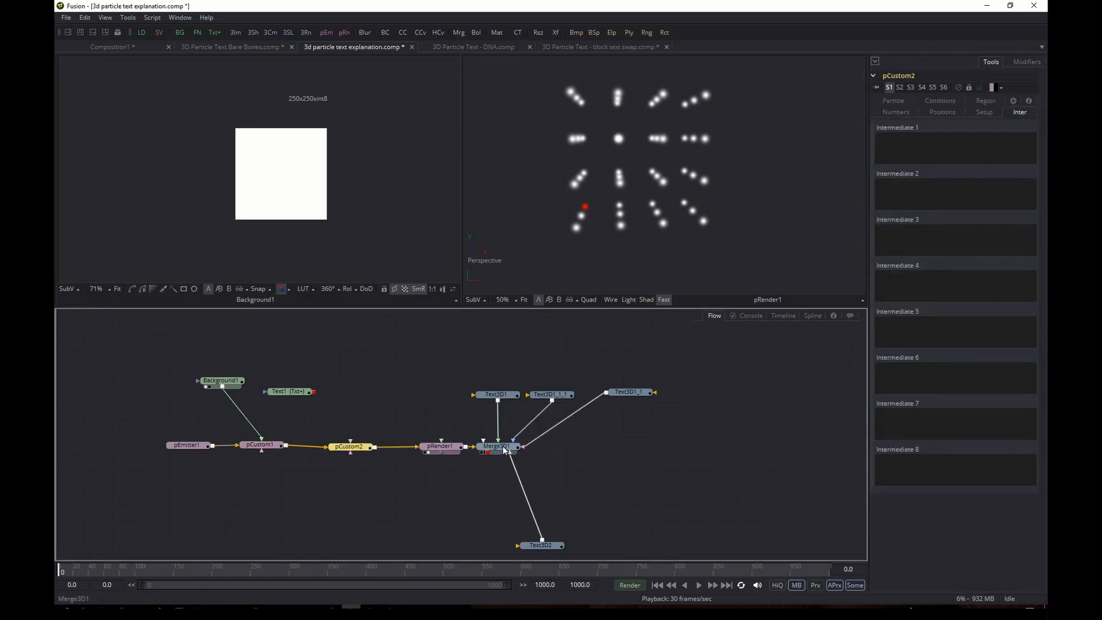
pyautogui.moveTo(738, 181); pyautogui.dragTo(609, 187)
pyautogui.rightClick(639, 157)
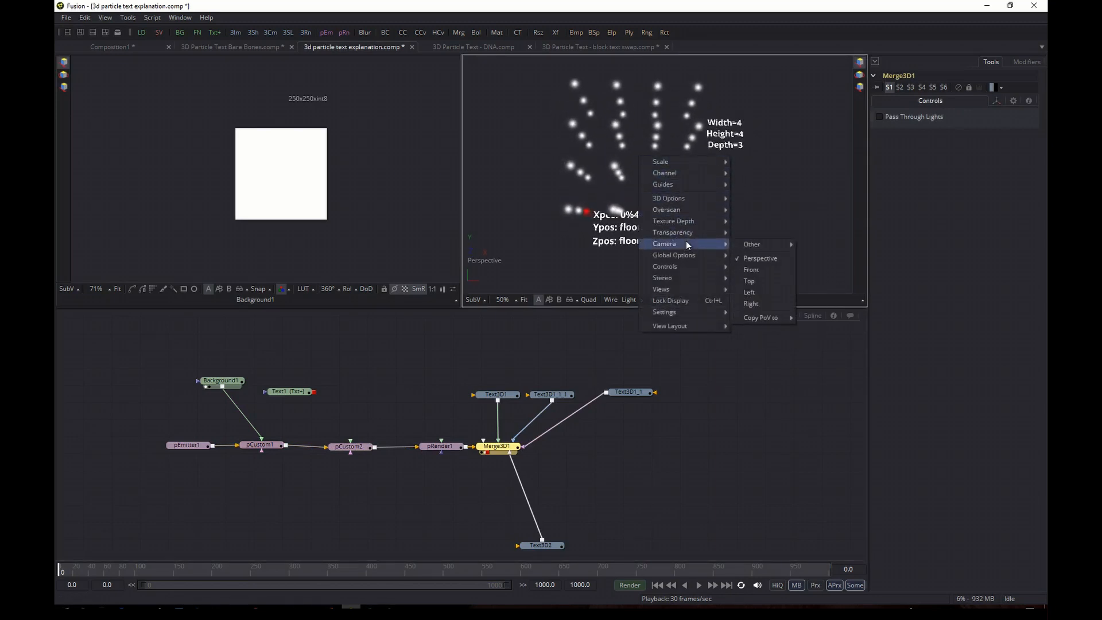
pyautogui.moveTo(686, 232)
pyautogui.click(758, 256)
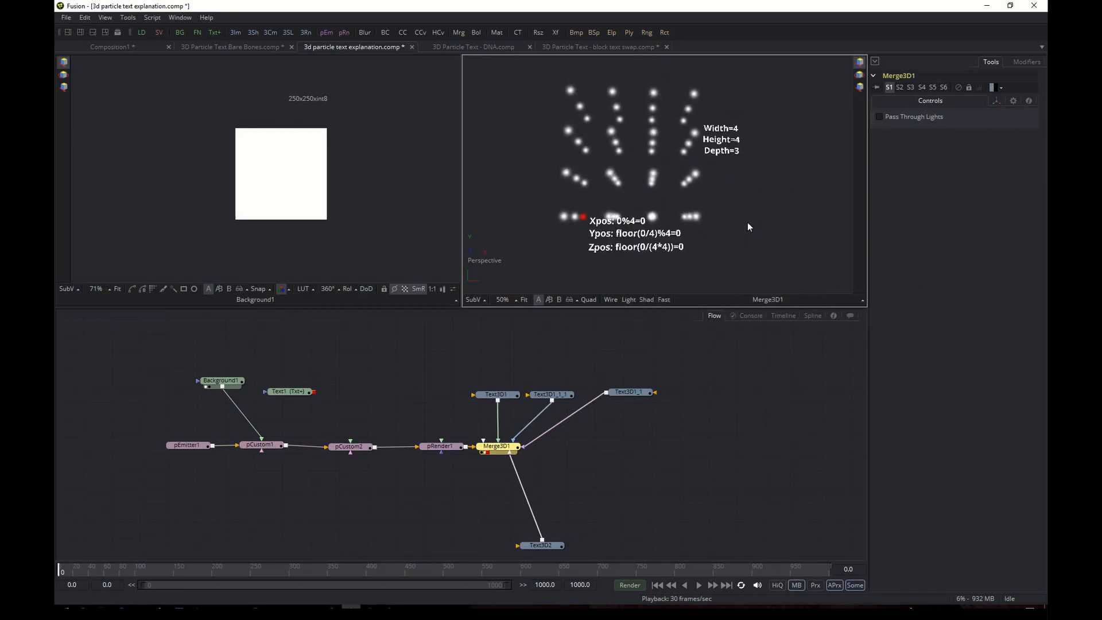
pyautogui.click(496, 396)
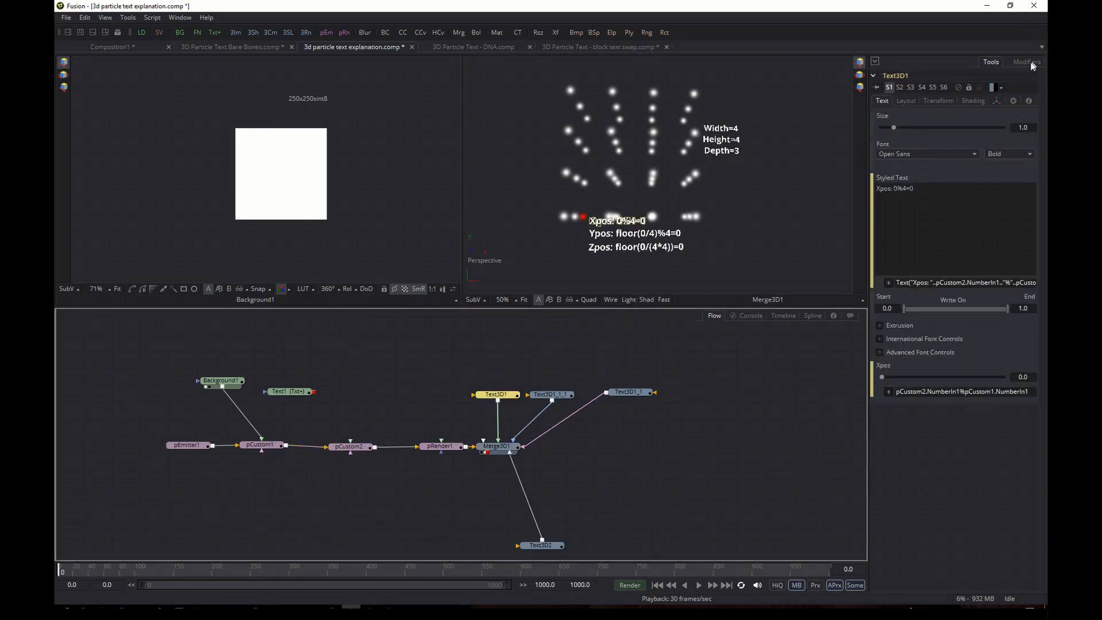
pyautogui.click(998, 101)
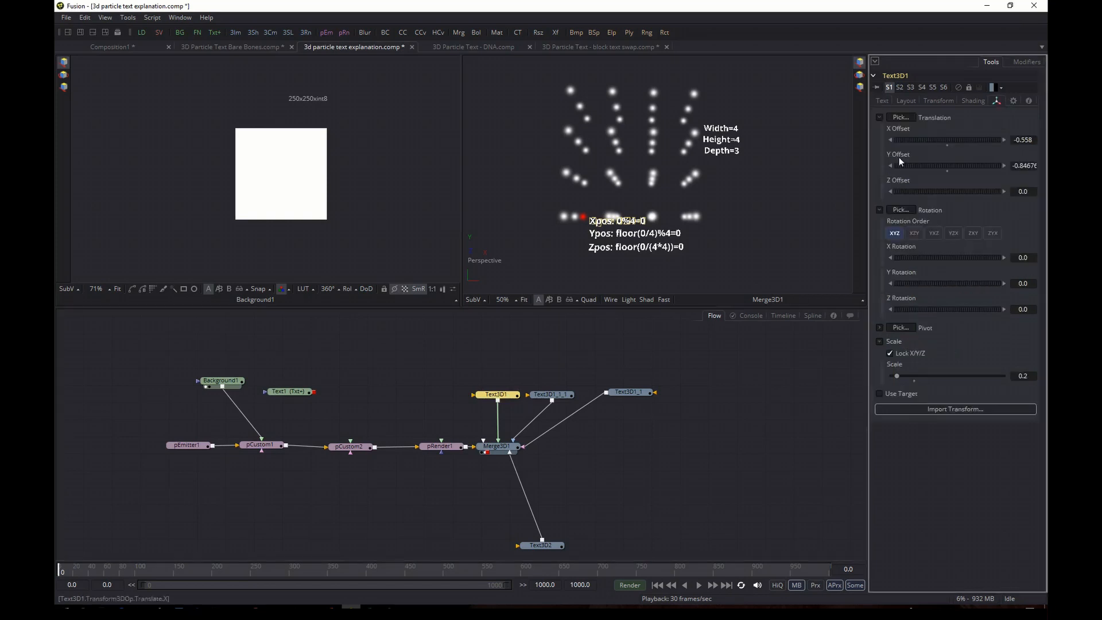
# Step: Insert a Transform 3D node between pRender1 and Merge3D1 and set its X Offset to -0.115 and Y Offset to 0.135
pyautogui.moveTo(436, 448); pyautogui.dragTo(421, 453)
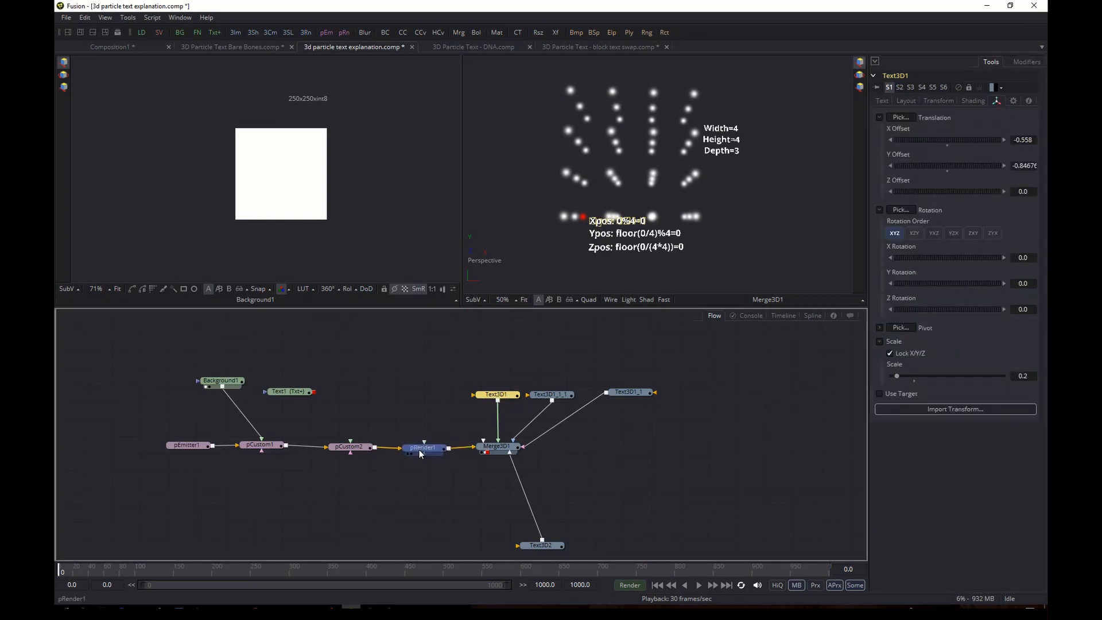
pyautogui.hotkey('ctrl', 'space')
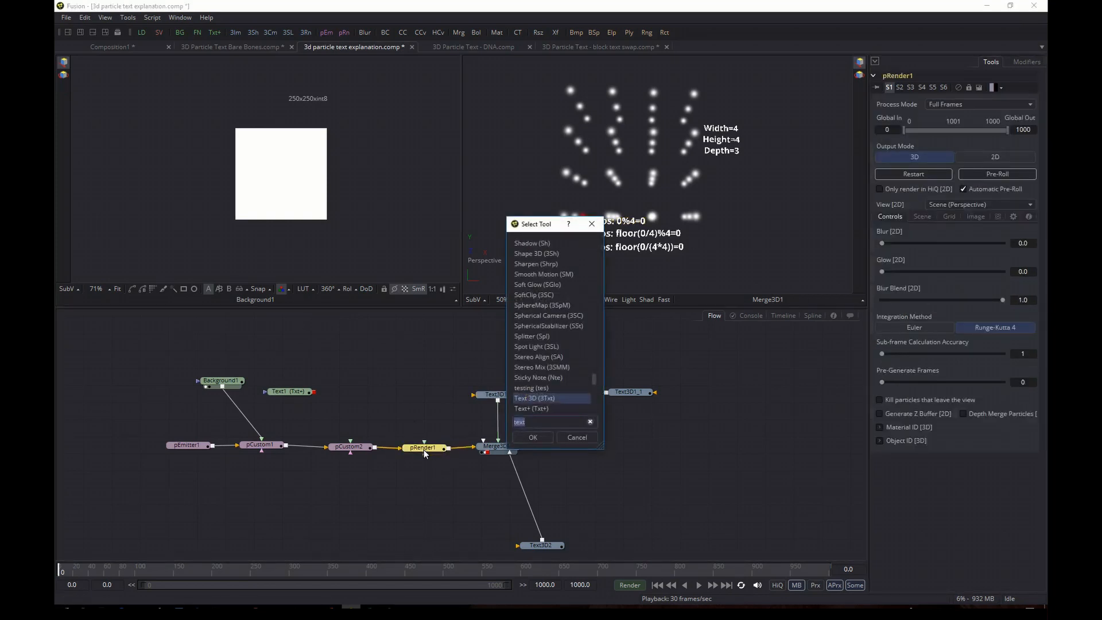
pyautogui.write('tr')
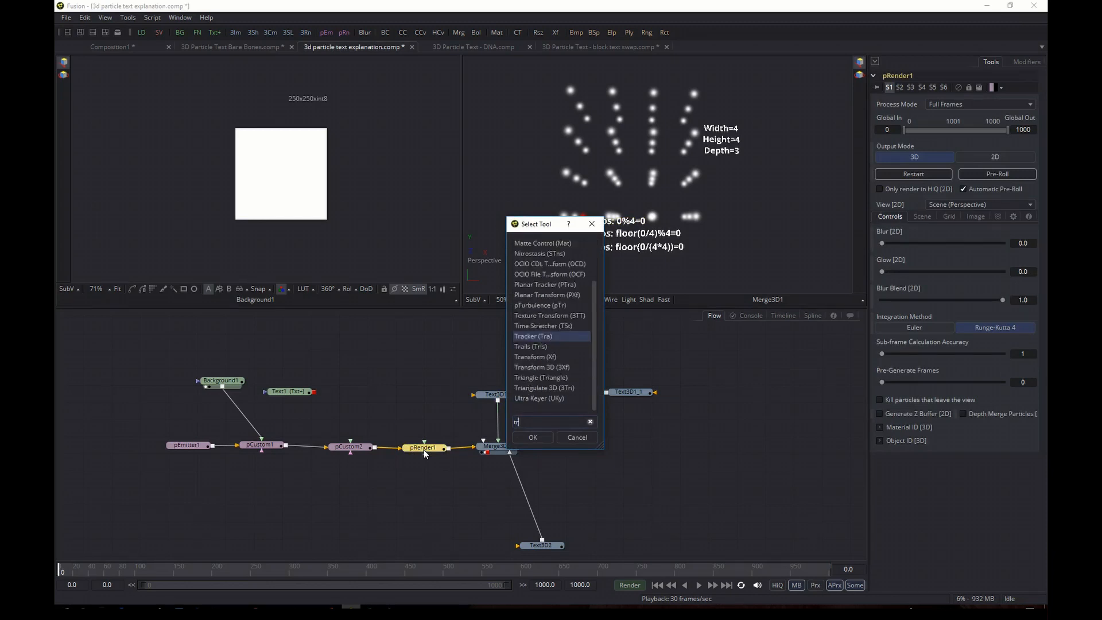
pyautogui.click(550, 368)
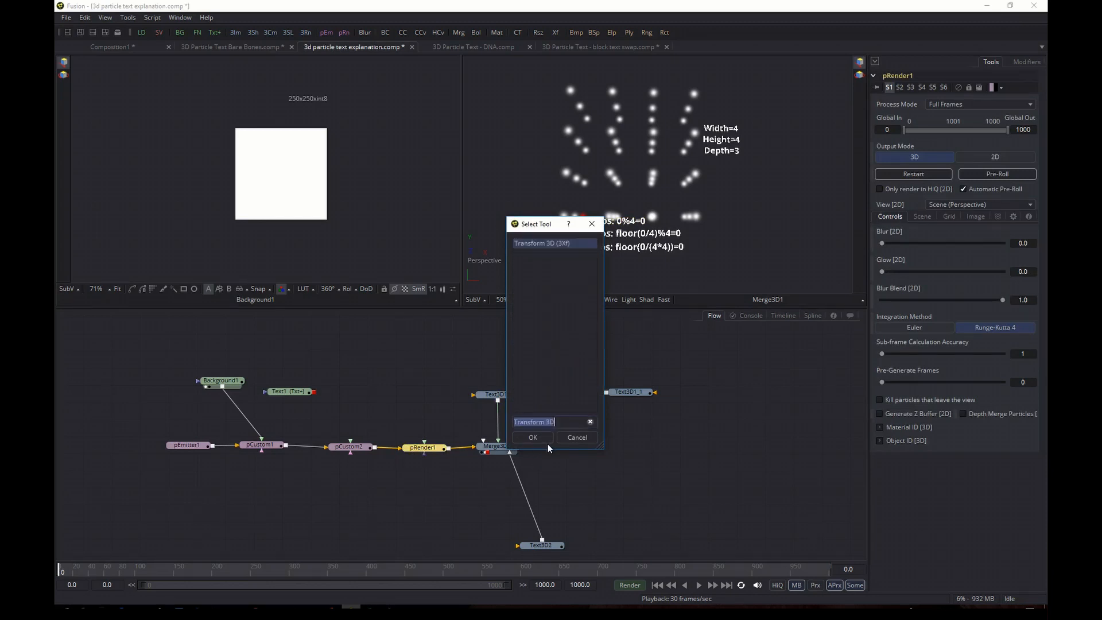
pyautogui.click(539, 441)
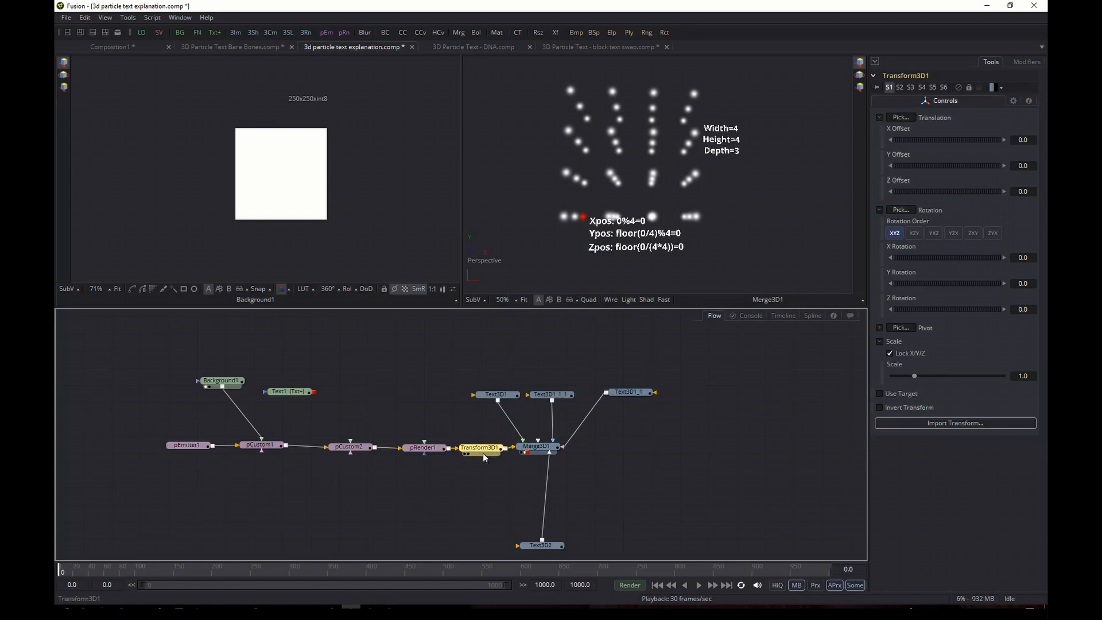
pyautogui.moveTo(926, 166); pyautogui.dragTo(948, 139)
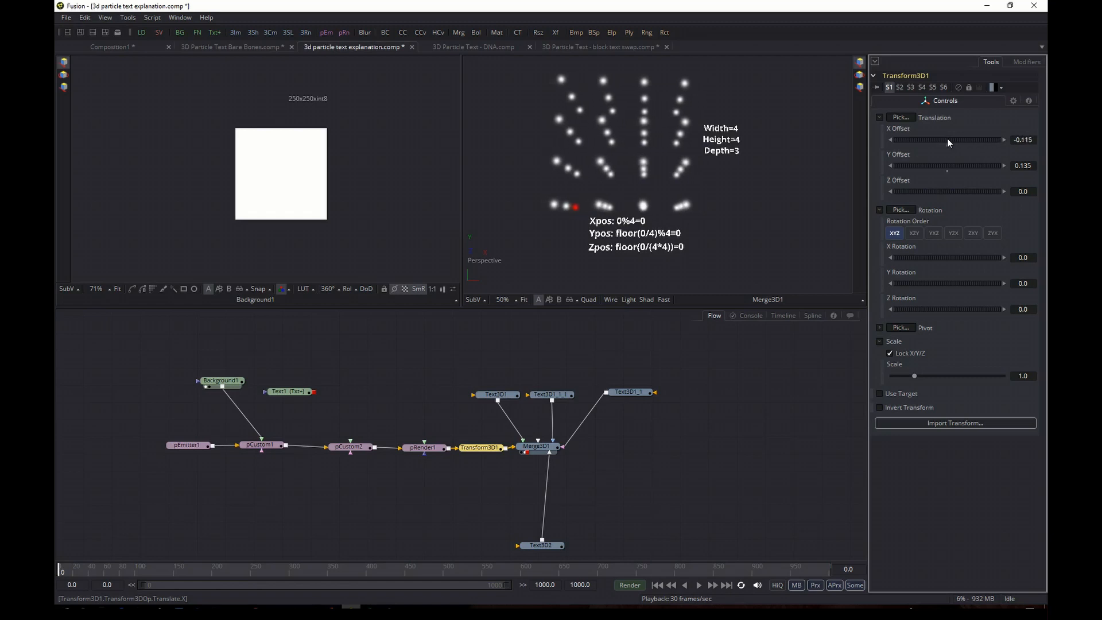
pyautogui.moveTo(712, 196); pyautogui.dragTo(708, 222)
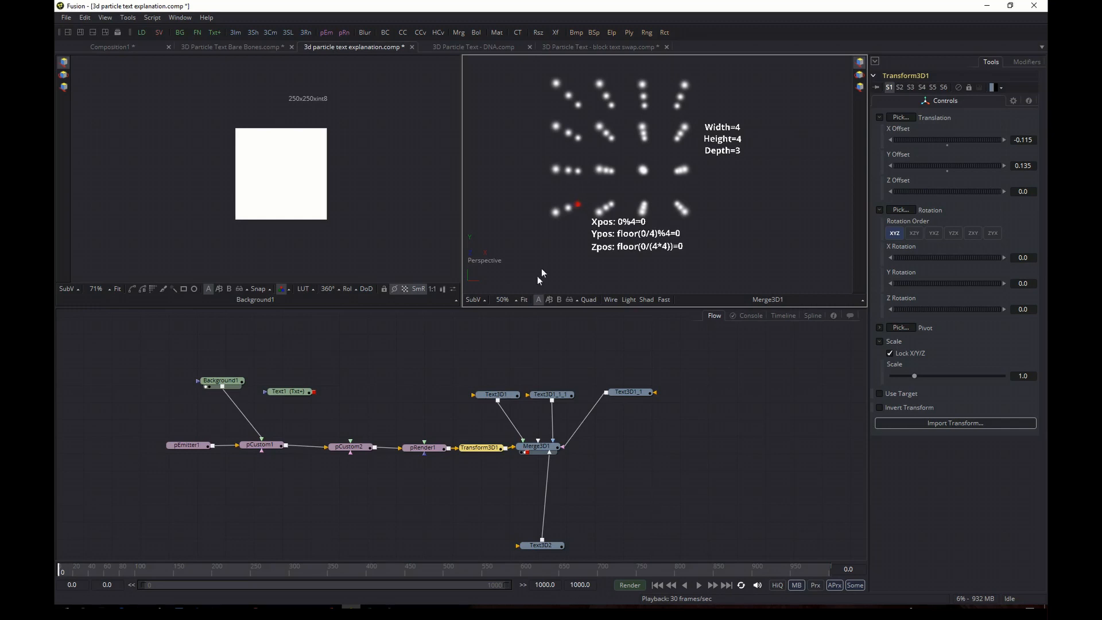
# Step: Step pCustom2's Number In 1 - Particle Number through 1, 2, 3 and 4 to follow the highlighted particle across the grid
pyautogui.click(353, 448)
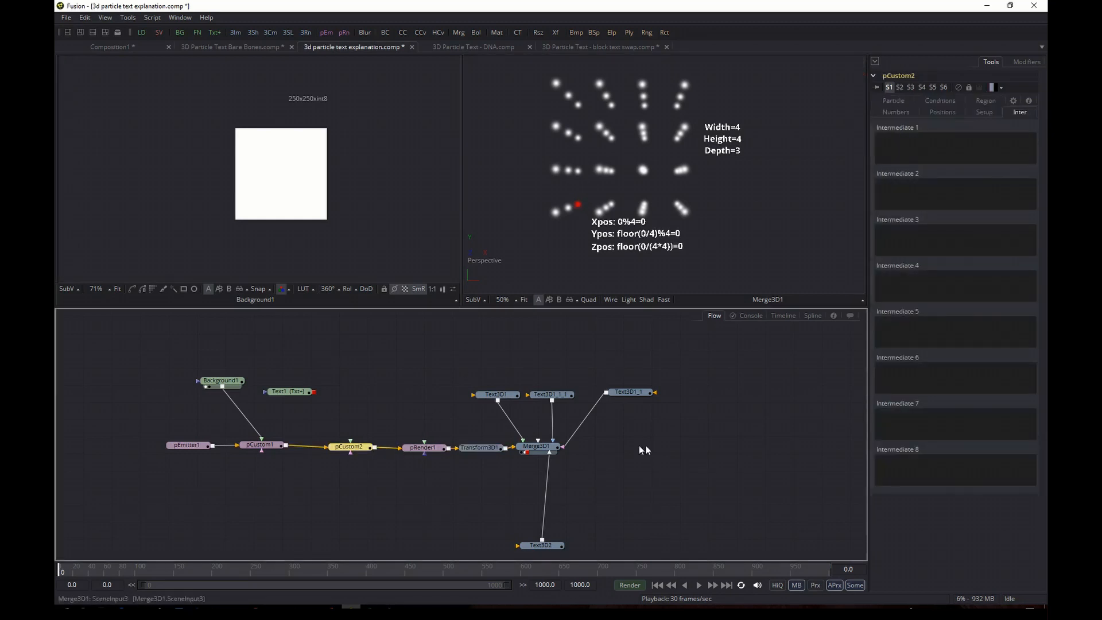
pyautogui.click(897, 112)
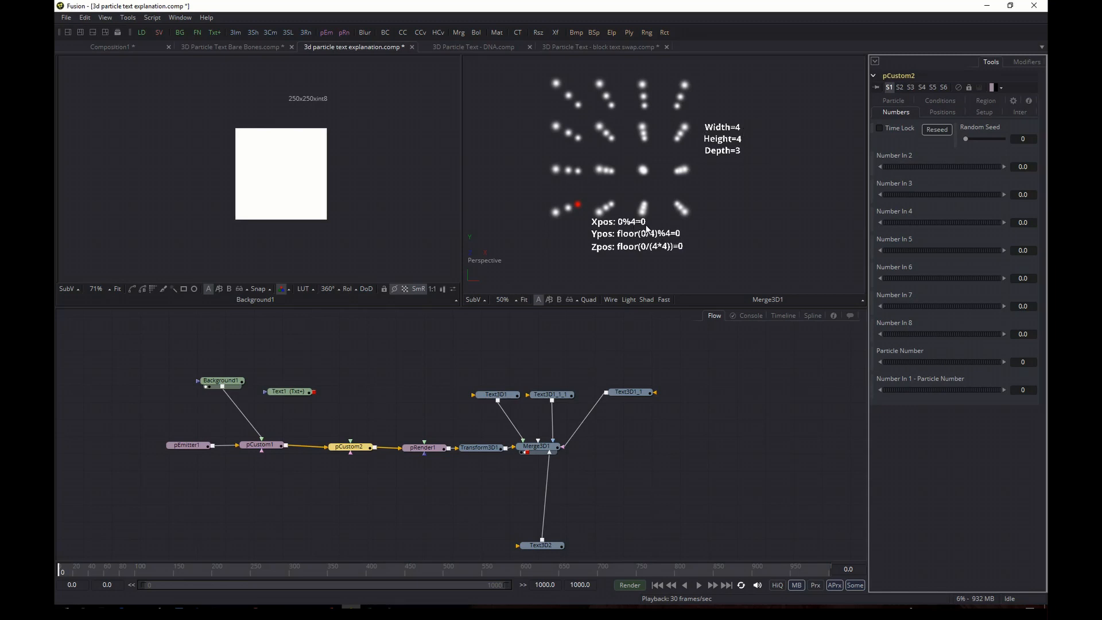
pyautogui.doubleClick(1026, 390)
pyautogui.write('1')
pyautogui.press('Return')
pyautogui.doubleClick(1023, 390)
pyautogui.write('2')
pyautogui.press('Return')
pyautogui.write('3')
pyautogui.press('Return')
pyautogui.doubleClick(1024, 389)
pyautogui.write('4')
pyautogui.press('Return')
# Step: Return pCustom2's Number In 1 - Particle Number to 0, then set it to 3 and 4 to compare the row change
pyautogui.doubleClick(1023, 390)
pyautogui.write('0')
pyautogui.press('Return')
pyautogui.write('3')
pyautogui.click(1024, 390)
pyautogui.write('4')
pyautogui.press('Return')
# Step: Set pCustom2's Number In 1 - Particle Number to 7, 8 and 15 in turn to follow the highlighted particle
pyautogui.click(1023, 389)
pyautogui.write('7')
pyautogui.press('Return')
pyautogui.write('8')
pyautogui.press('Return')
pyautogui.click(1024, 389)
pyautogui.write('15')
pyautogui.press('Return')
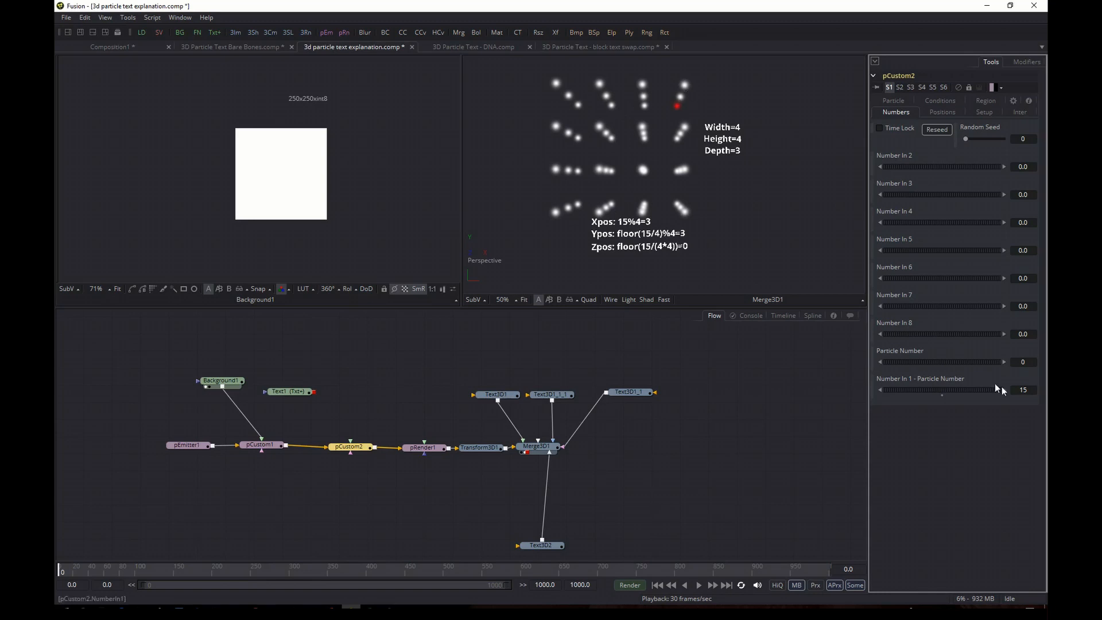
# Step: Set pCustom2's Number In 1 - Particle Number to 16 and inspect the highlighted particle's depth from several angles
pyautogui.moveTo(1033, 390); pyautogui.dragTo(1000, 393)
pyautogui.write('16')
pyautogui.press('Return')
pyautogui.moveTo(575, 209); pyautogui.dragTo(587, 183)
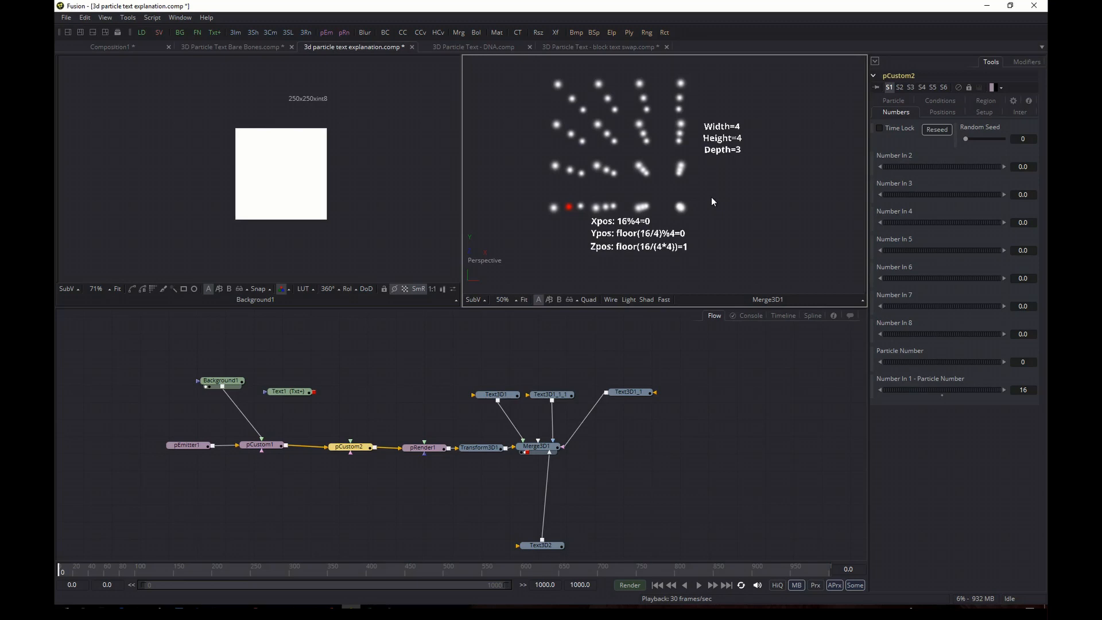
pyautogui.moveTo(712, 201); pyautogui.dragTo(685, 282)
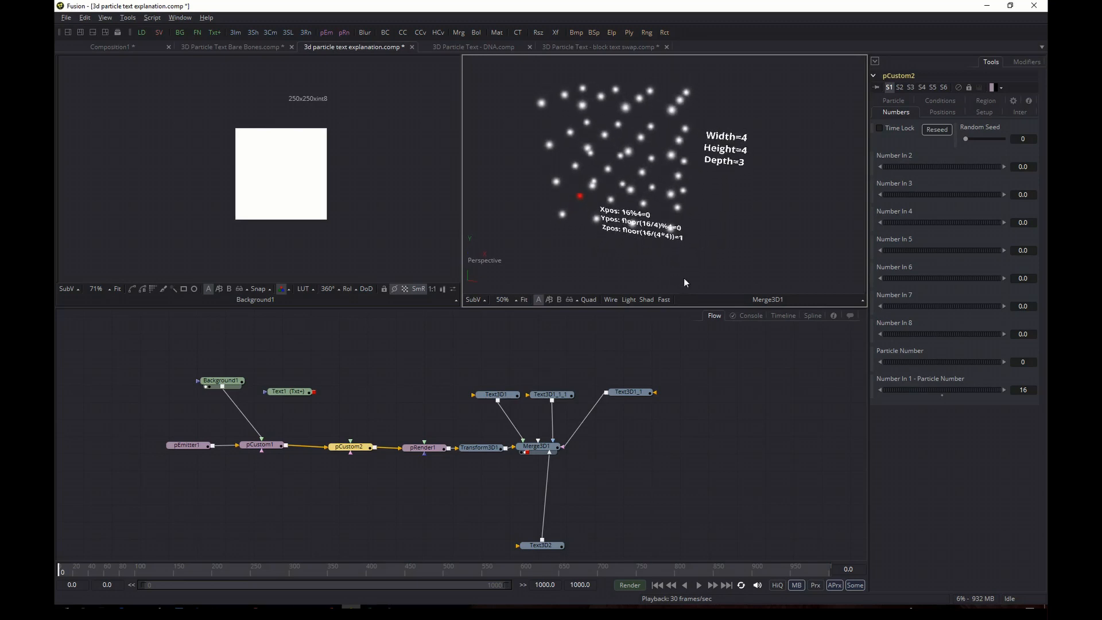
pyautogui.moveTo(694, 202)
pyautogui.mouseDown()
pyautogui.moveTo(663, 249)
pyautogui.moveTo(681, 236)
pyautogui.moveTo(681, 246)
pyautogui.moveTo(681, 184)
pyautogui.mouseUp()
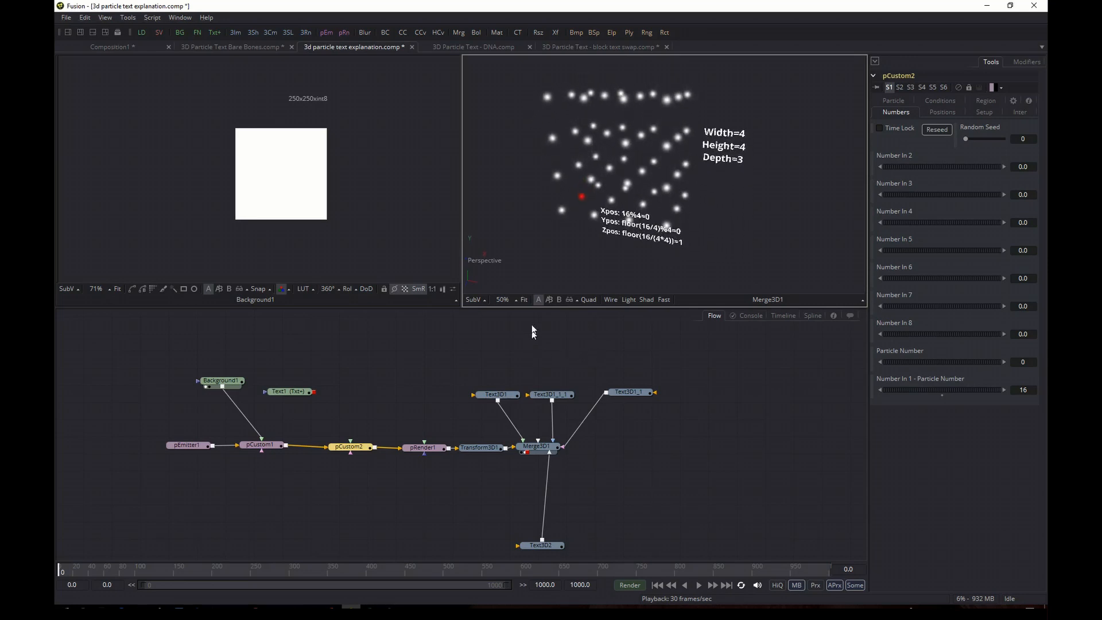
pyautogui.moveTo(580, 246); pyautogui.dragTo(593, 206)
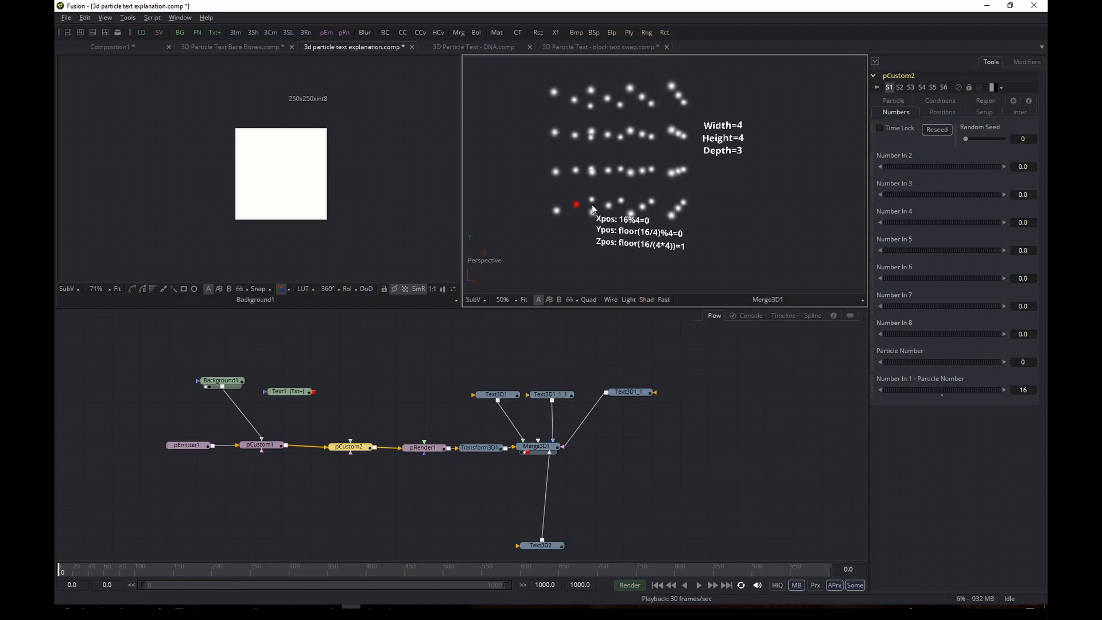
# Step: Replace Background1 with Text1 as pCustom1's image input and display Transform3D1 in the viewer that shows Merge3D1
pyautogui.click(264, 450)
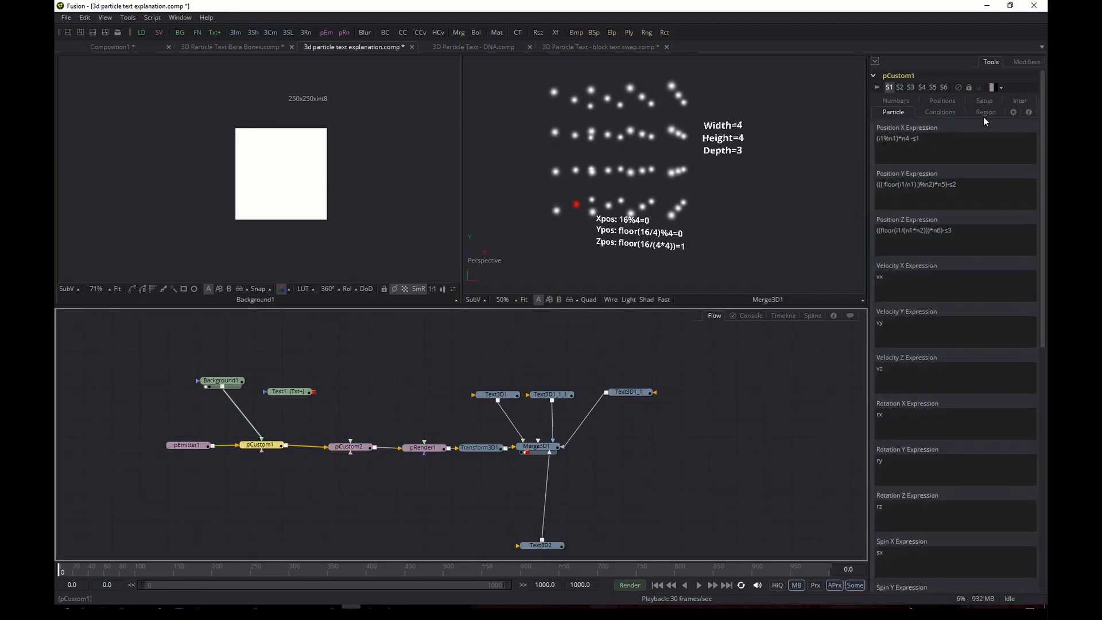
pyautogui.scroll(-10, 983, 287)
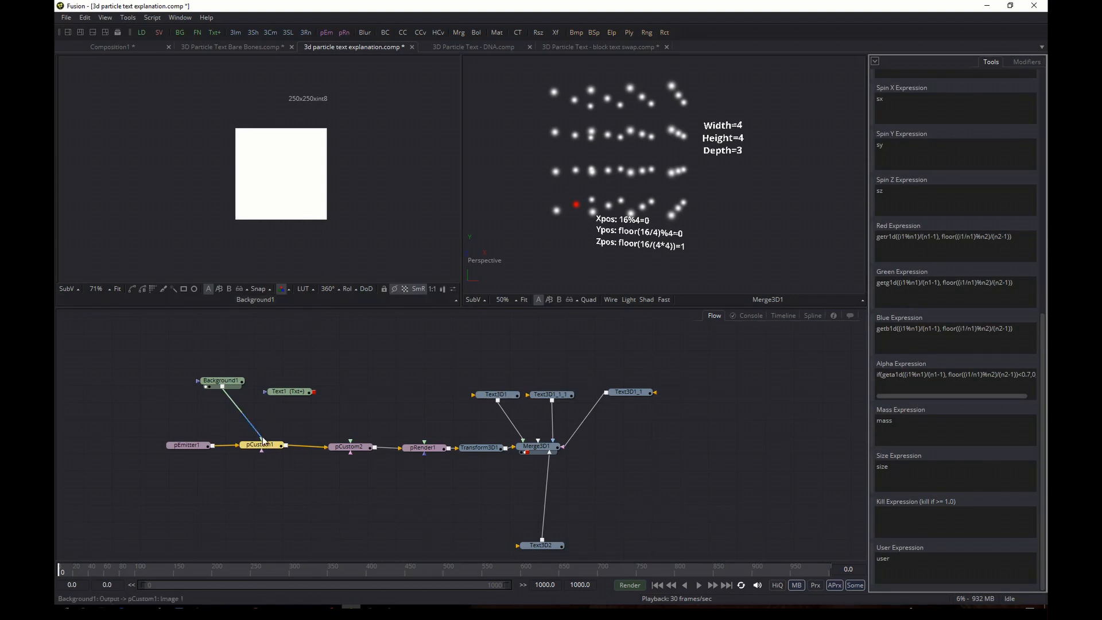
pyautogui.moveTo(261, 439)
pyautogui.mouseDown()
pyautogui.moveTo(237, 412)
pyautogui.moveTo(329, 398)
pyautogui.moveTo(263, 448)
pyautogui.mouseUp()
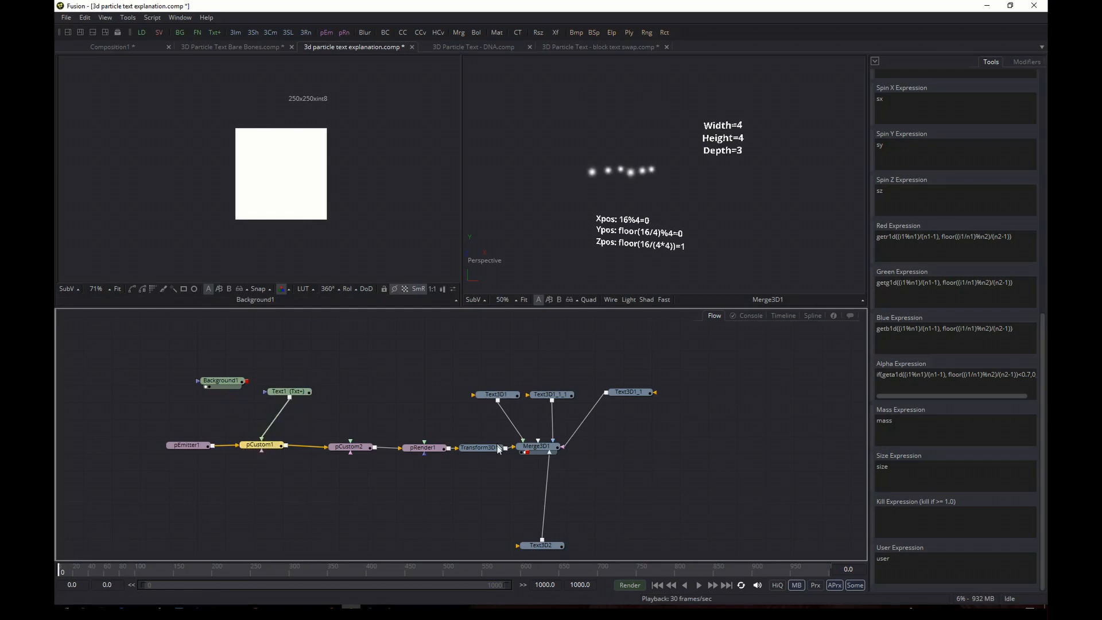
pyautogui.moveTo(476, 449); pyautogui.dragTo(573, 219)
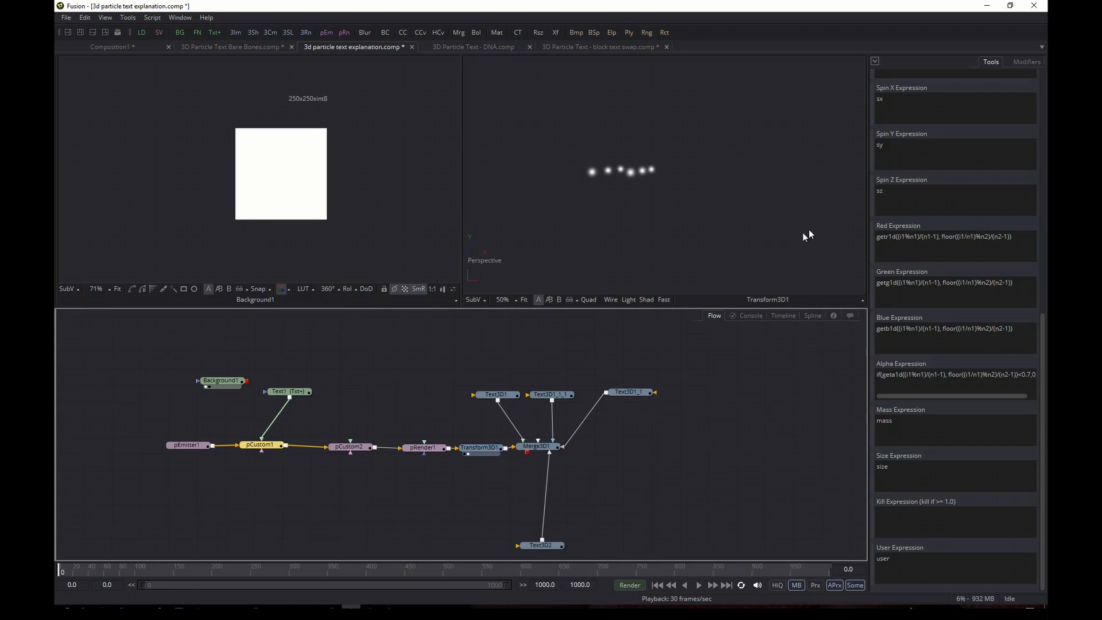
# Step: Set pCustom1's Number In 1 - Width and Number In 2 - Height to 40 and Number In 3 - Depth to 103
pyautogui.scroll(10, 1044, 318)
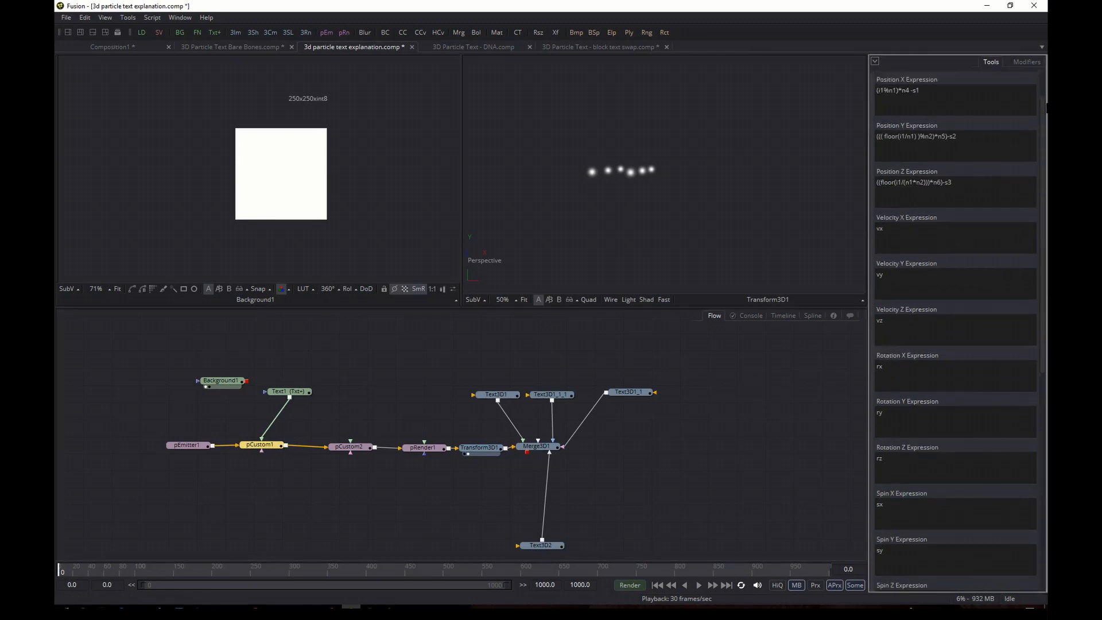
pyautogui.click(896, 101)
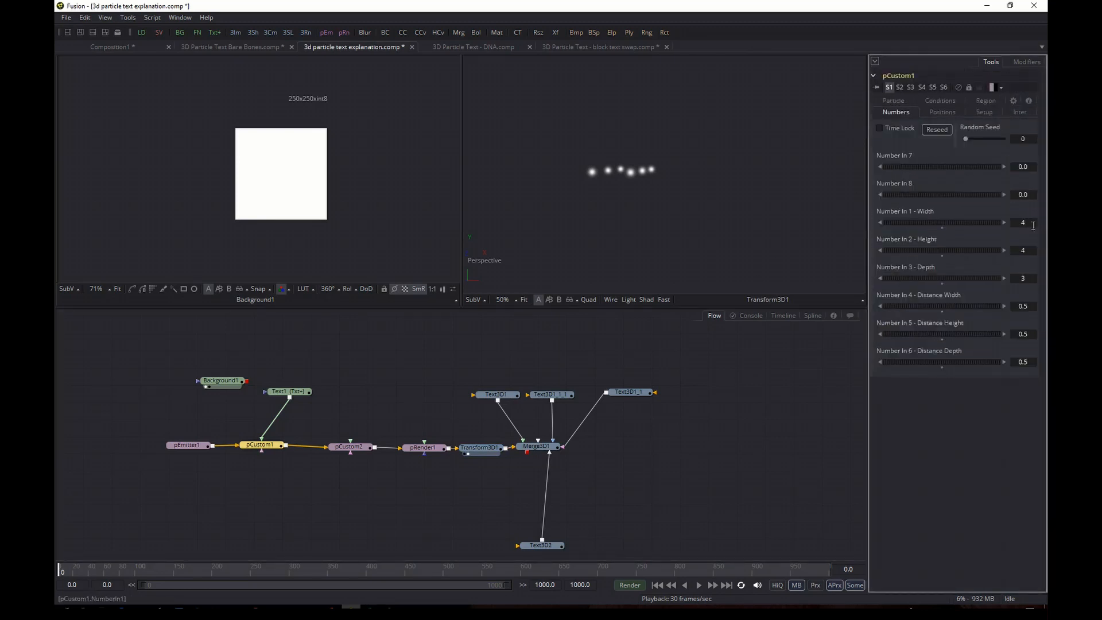
pyautogui.write('0')
pyautogui.click(1026, 251)
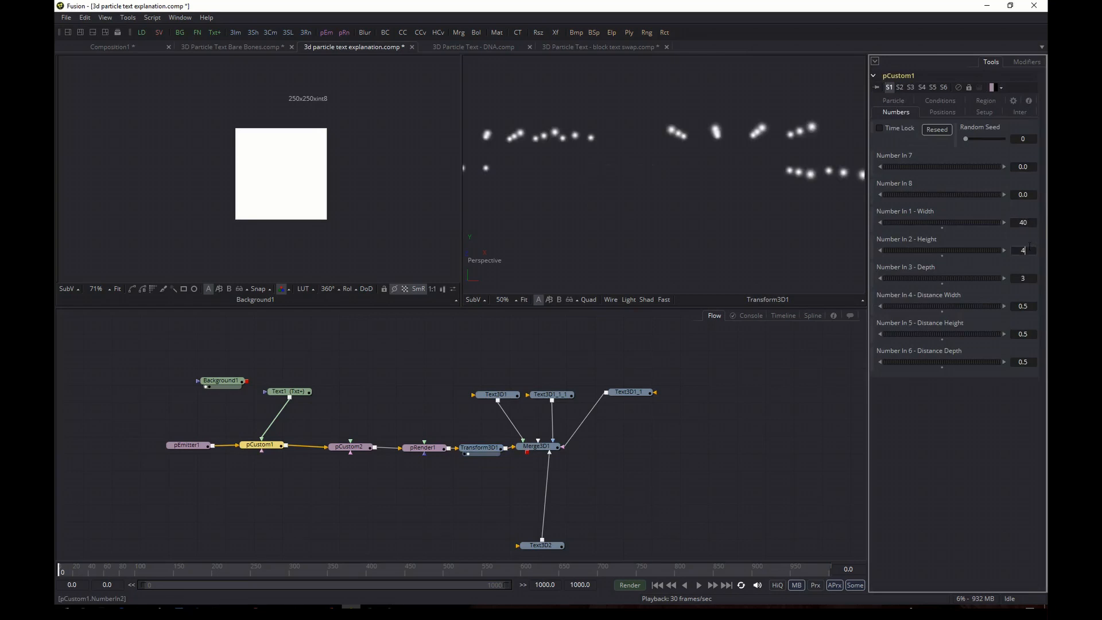
pyautogui.write('0')
pyautogui.click(1030, 277)
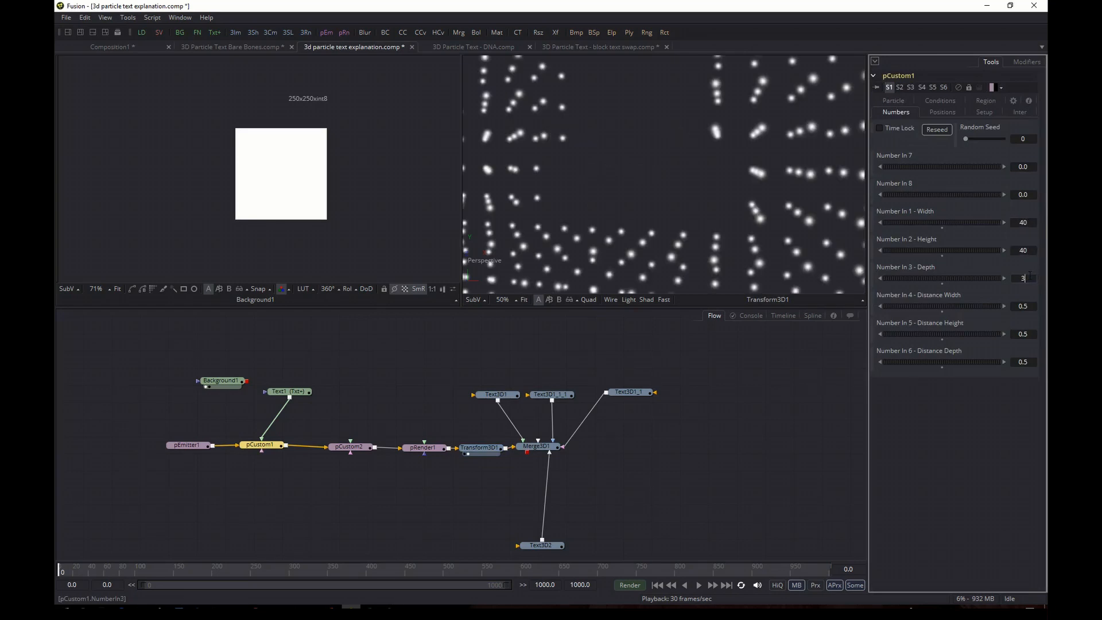
pyautogui.write('0')
pyautogui.press('Return')
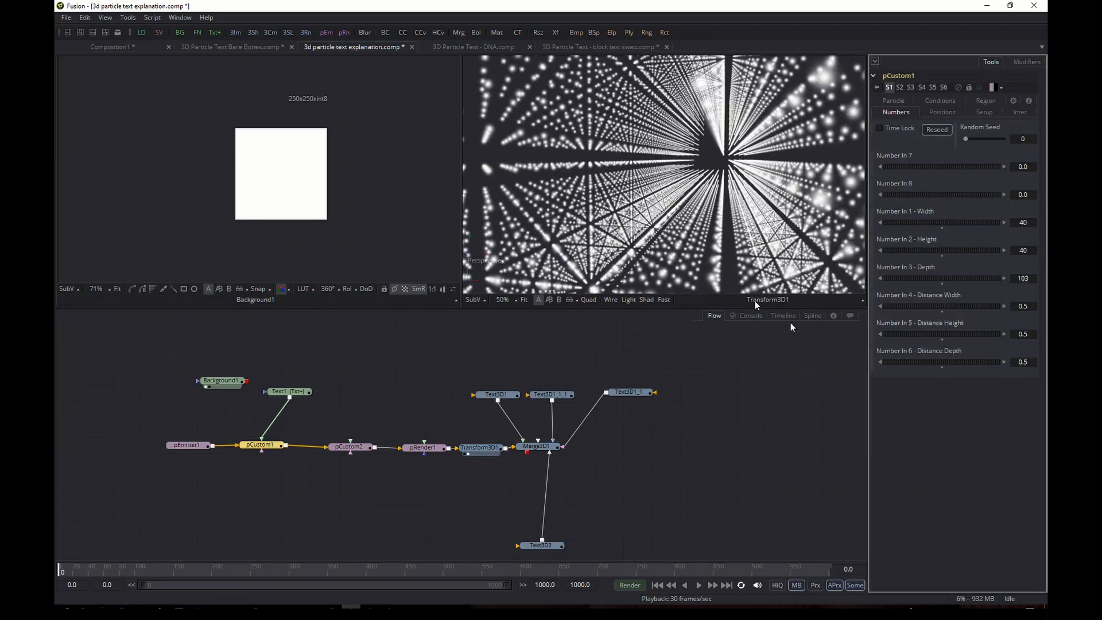
# Step: Set pCustom1's Number In 3 - Depth to 10 and view the whole particle letter from an angle
pyautogui.scroll(-3, 699, 208)
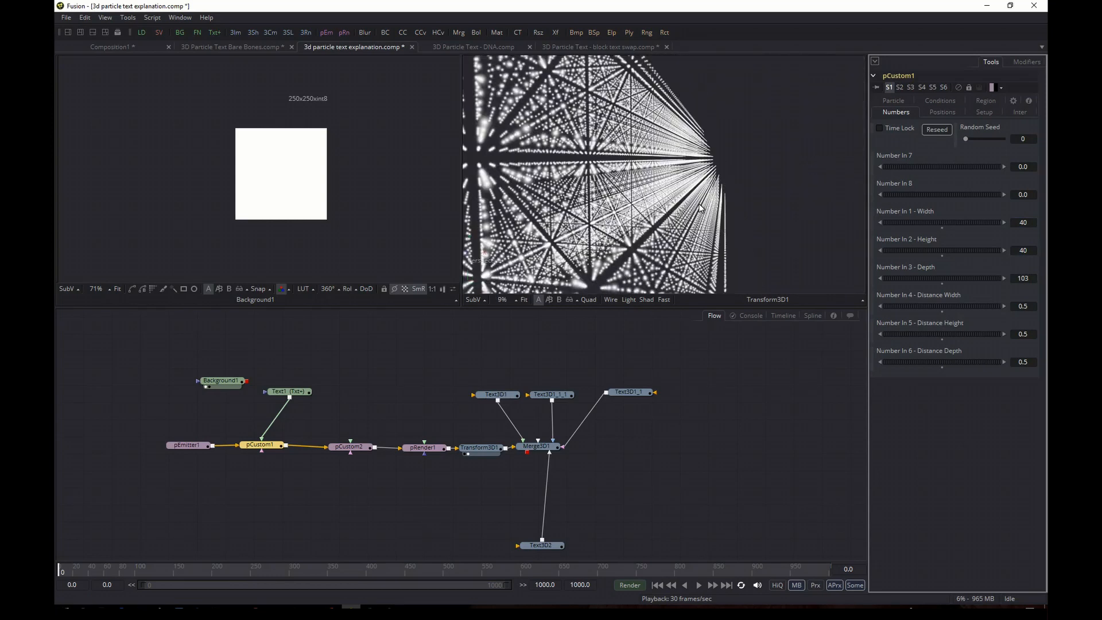
pyautogui.scroll(-2, 697, 205)
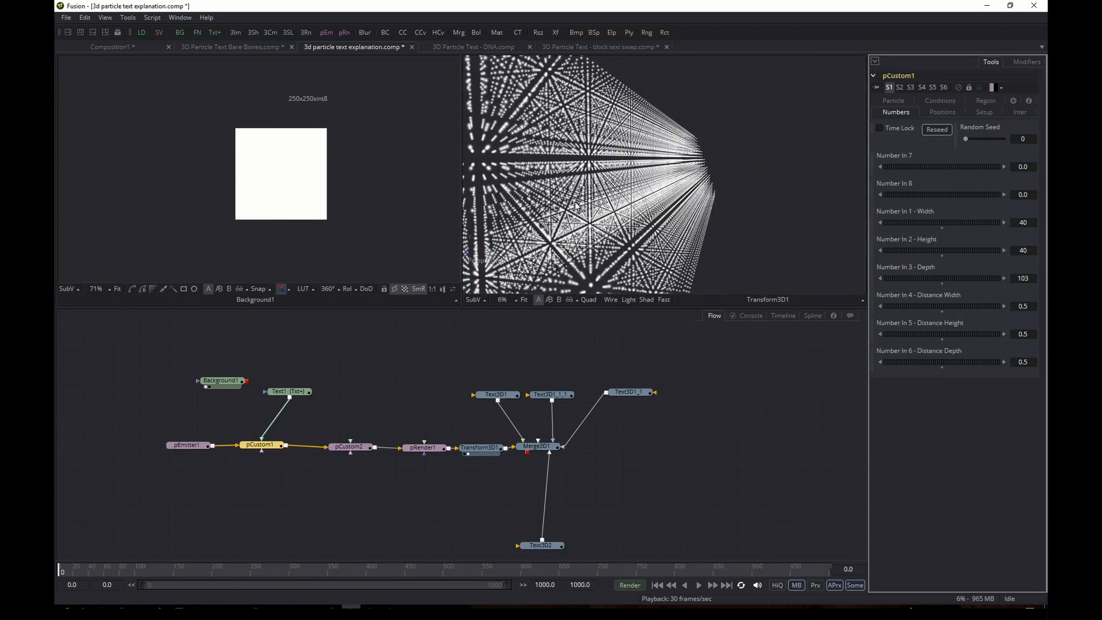
pyautogui.scroll(-3, 634, 189)
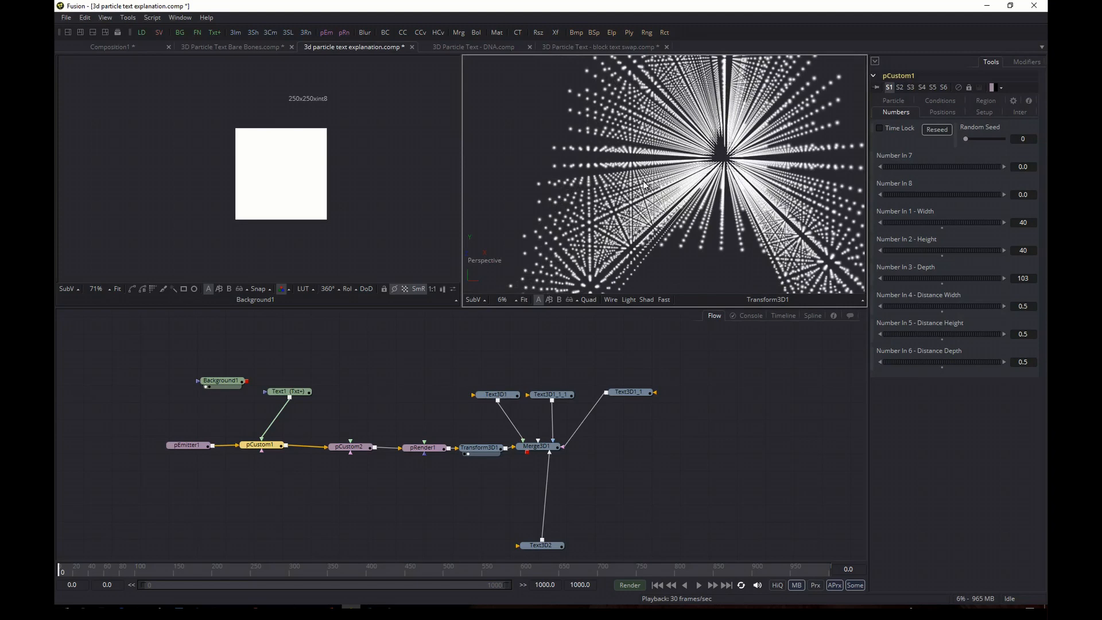
pyautogui.scroll(1, 644, 184)
pyautogui.scroll(1, 739, 195)
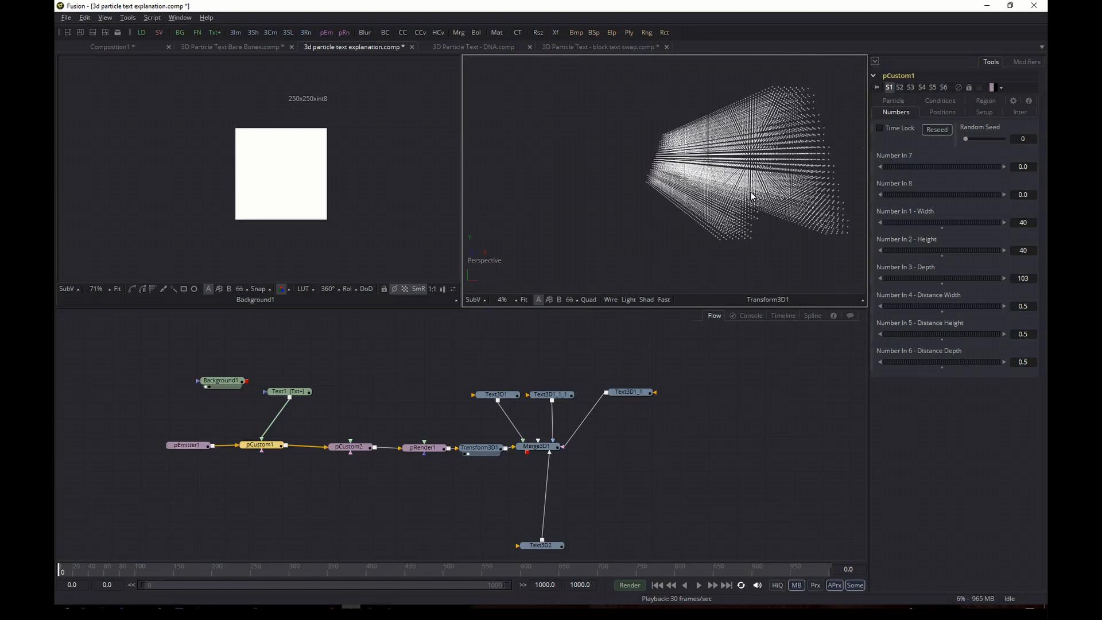
pyautogui.moveTo(712, 199); pyautogui.dragTo(704, 199)
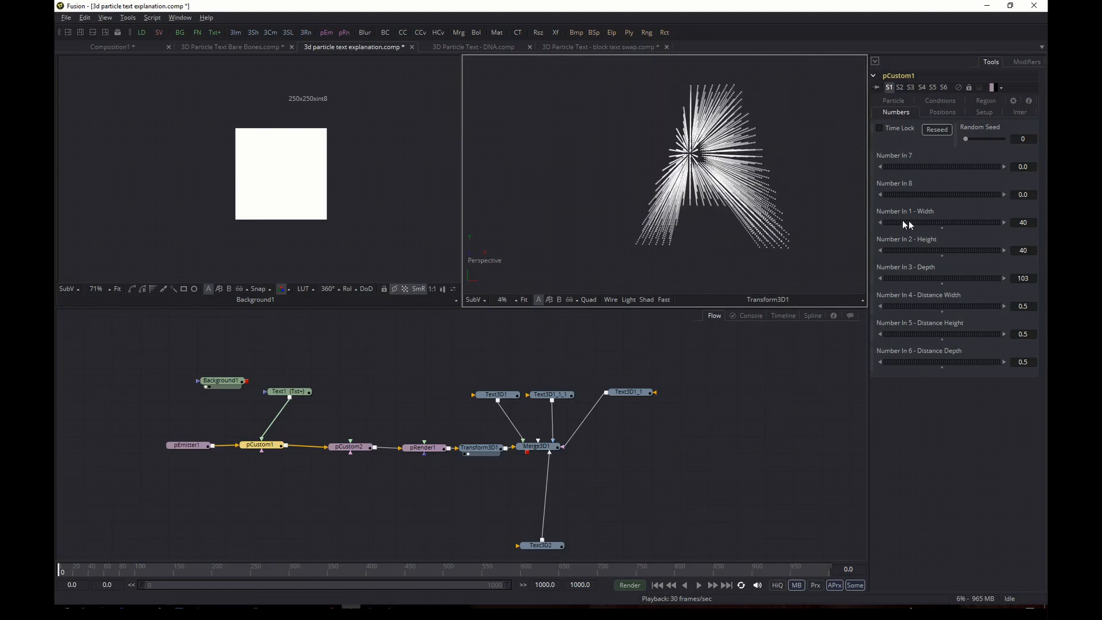
pyautogui.click(1023, 278)
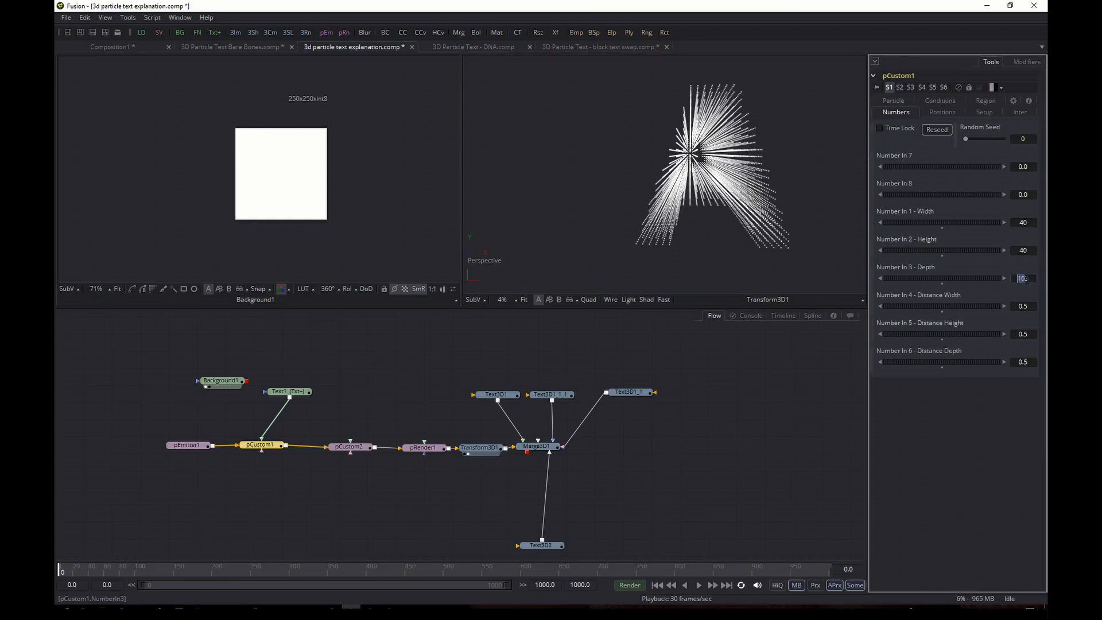
pyautogui.press('BackSpace')
pyautogui.press('Return')
pyautogui.moveTo(725, 205); pyautogui.dragTo(806, 201)
pyautogui.scroll(2, 697, 216)
pyautogui.scroll(2, 697, 216)
pyautogui.moveTo(747, 177); pyautogui.dragTo(659, 176)
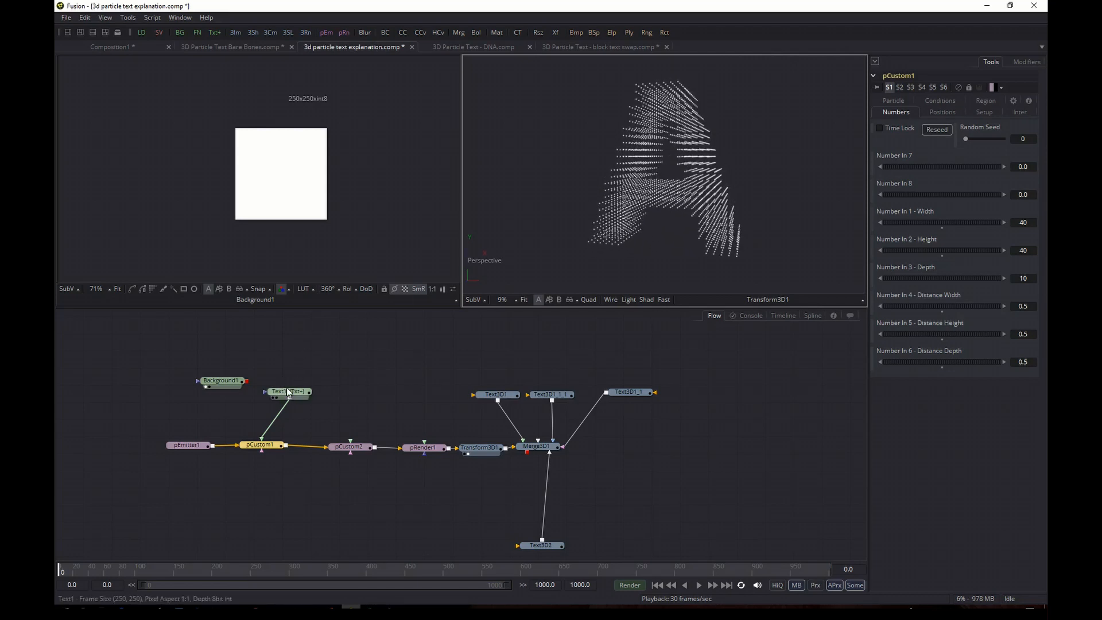
# Step: Display Text1 in the viewer that shows Background1 and examine pCustom1's color expressions and the 0.7 threshold condition in its Alpha Expression
pyautogui.moveTo(290, 391); pyautogui.dragTo(268, 197)
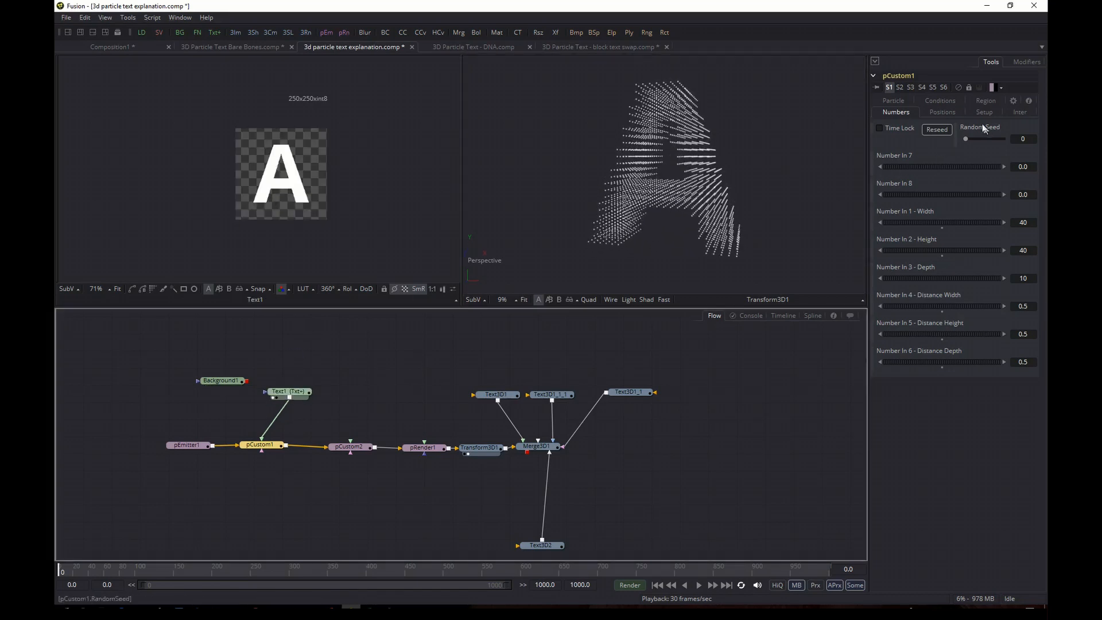
pyautogui.click(894, 100)
pyautogui.scroll(-10, 1010, 344)
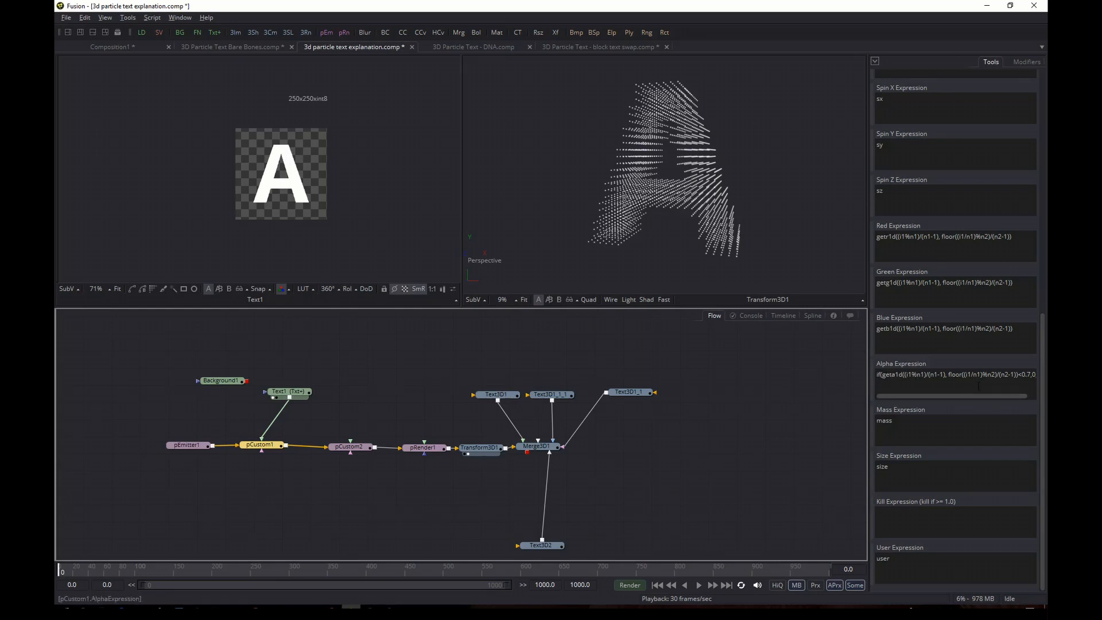
pyautogui.moveTo(1009, 376); pyautogui.dragTo(1043, 382)
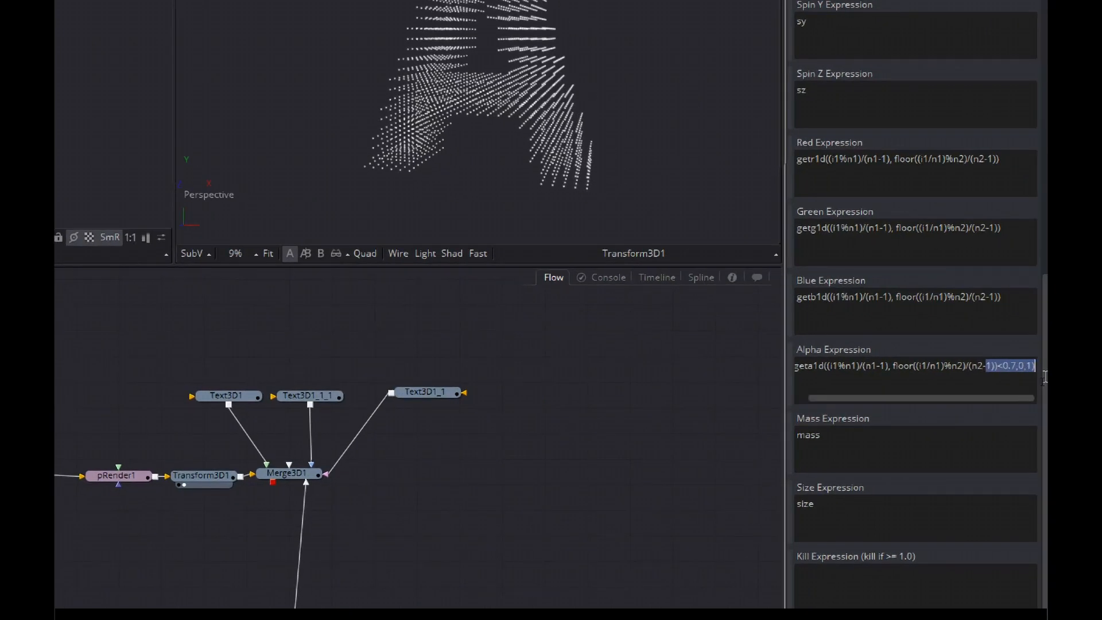
pyautogui.click(1012, 372)
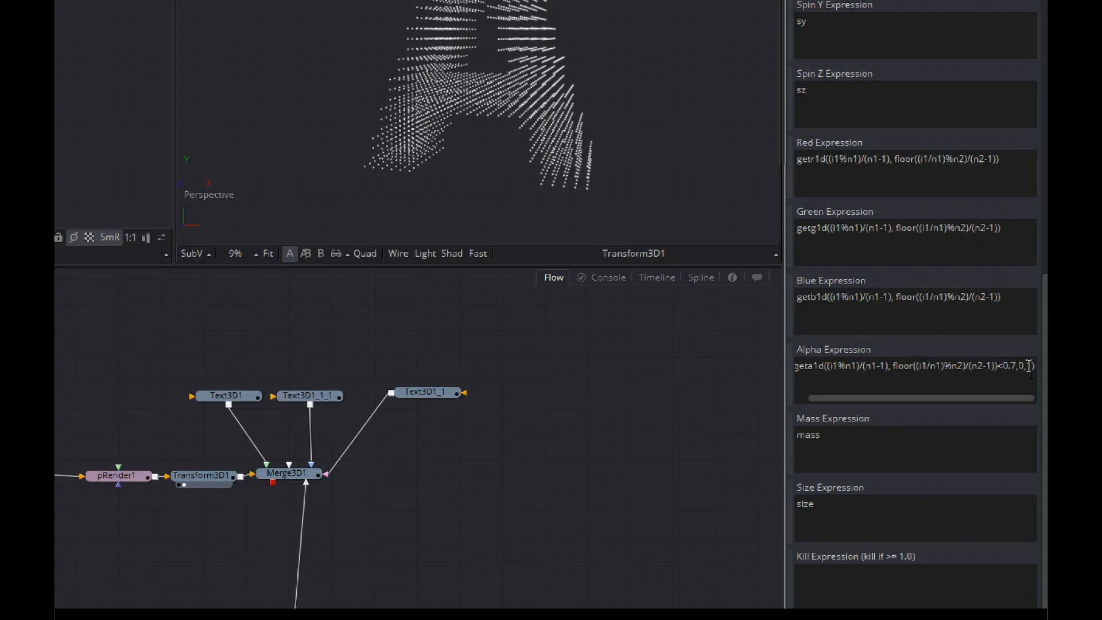
pyautogui.doubleClick(1029, 366)
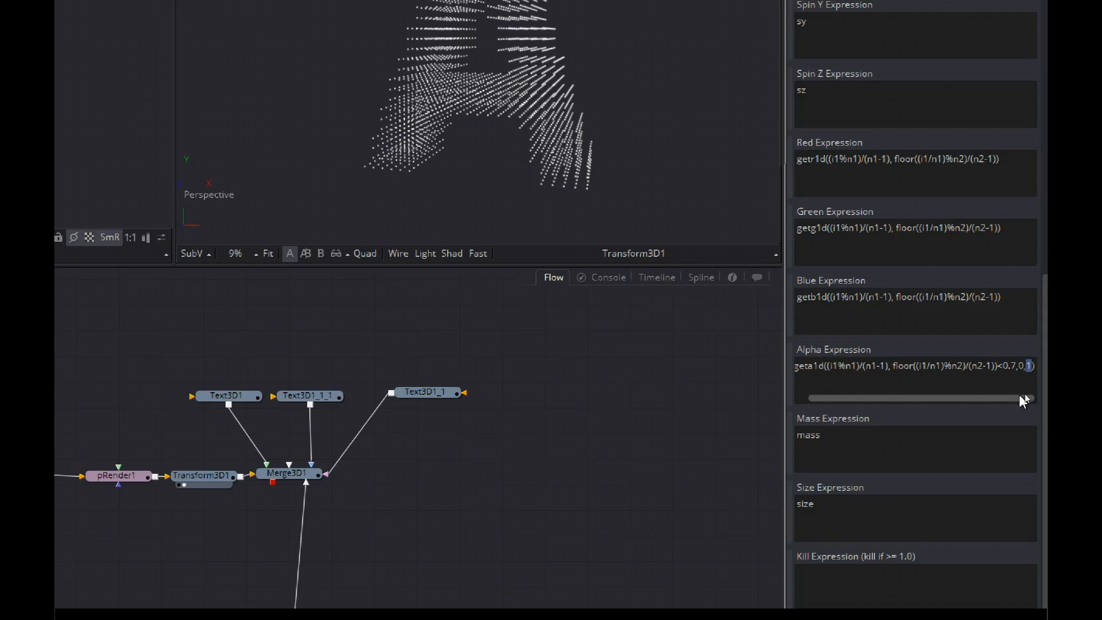
# Step: Examine pCustom1's alpha and position expressions together with the Setup 1 to Setup 3 expressions behind the s1, s2 and s3 offsets
pyautogui.moveTo(1020, 396); pyautogui.dragTo(969, 404)
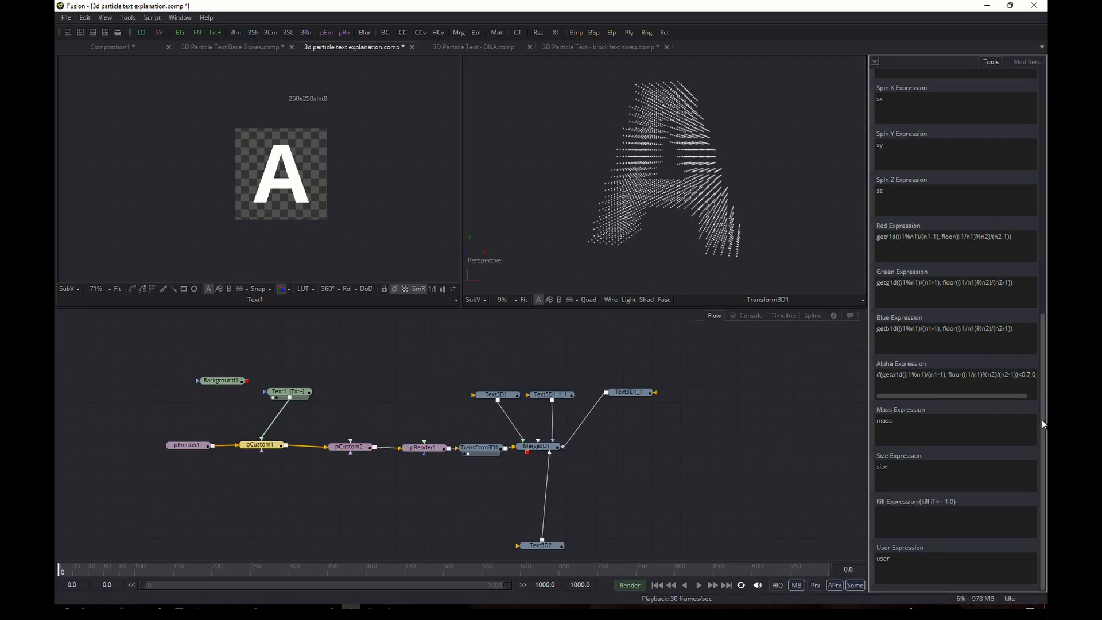
pyautogui.moveTo(1042, 419); pyautogui.dragTo(1046, 172)
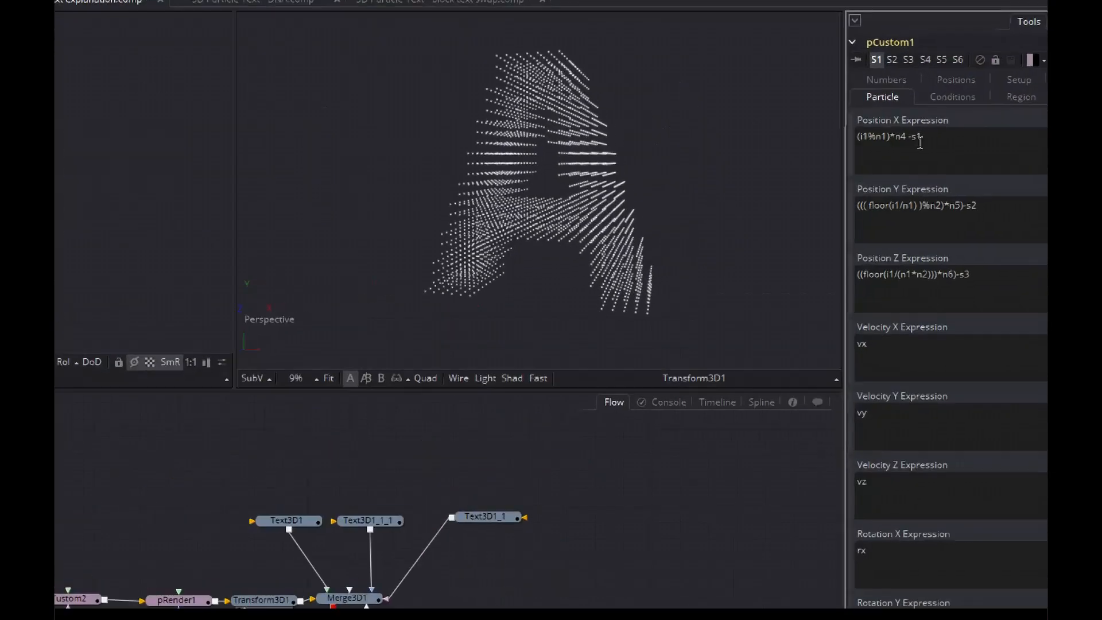
pyautogui.moveTo(889, 136); pyautogui.dragTo(842, 136)
pyautogui.click(1016, 84)
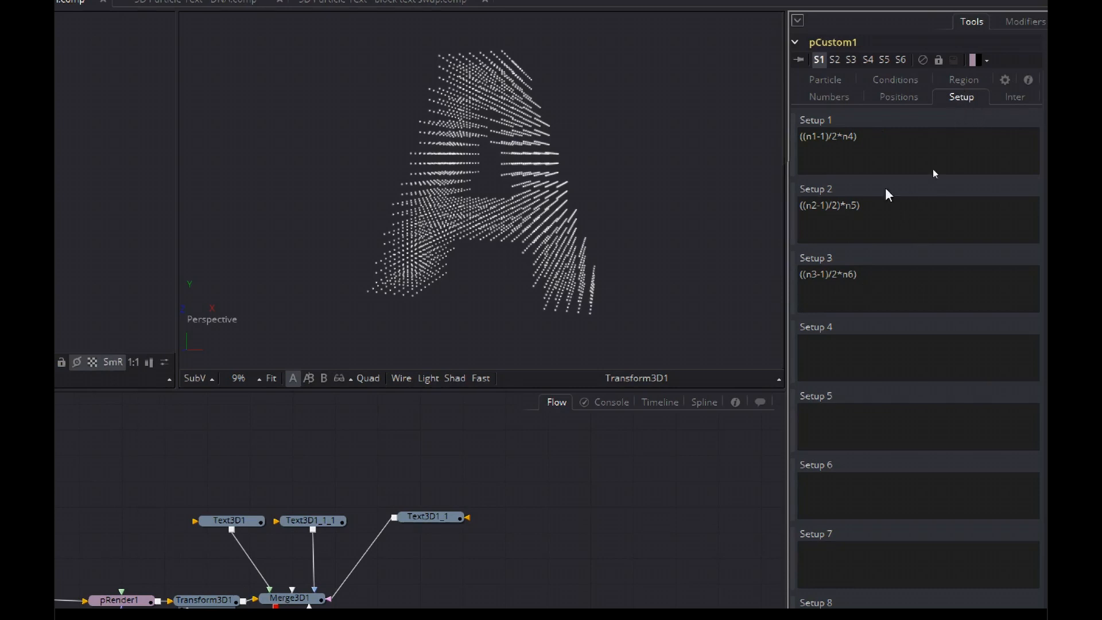
pyautogui.click(842, 82)
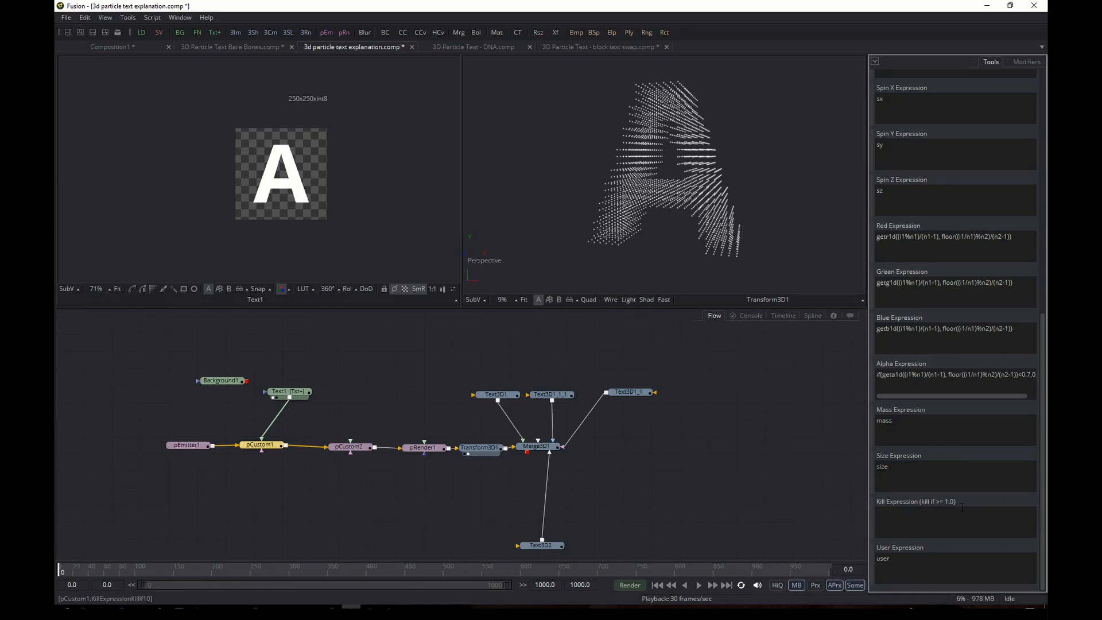
# Step: Try the Kill Expression if(a<1, 1,0) on pCustom1, orbit around the particle letter, and clear the expression again
pyautogui.click(930, 515)
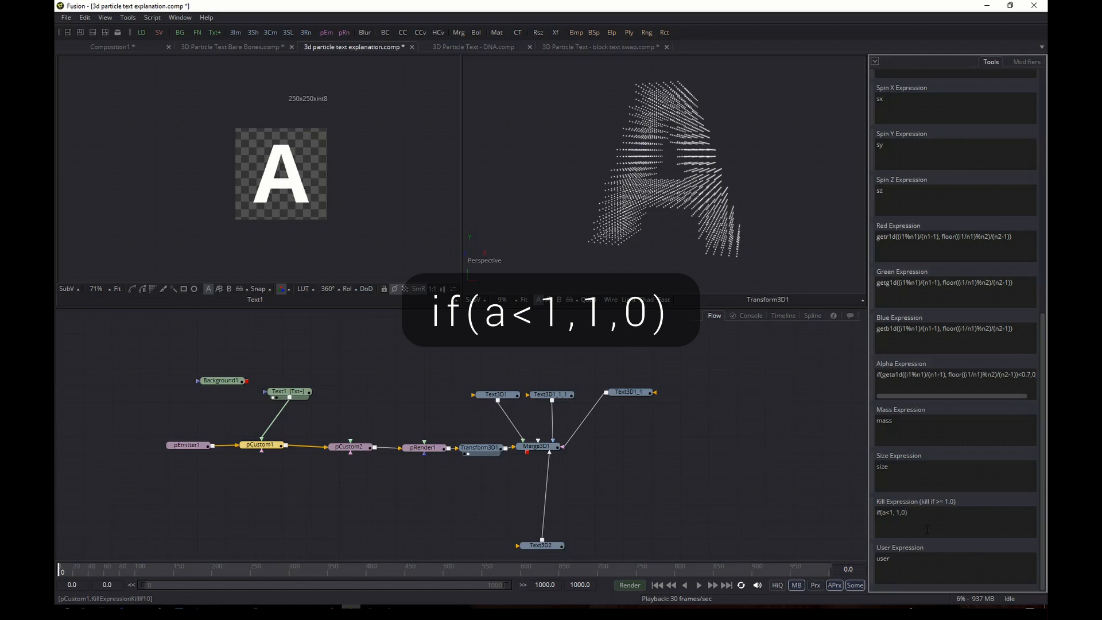
pyautogui.moveTo(756, 224)
pyautogui.mouseDown()
pyautogui.moveTo(750, 254)
pyautogui.moveTo(660, 166)
pyautogui.moveTo(757, 235)
pyautogui.mouseUp()
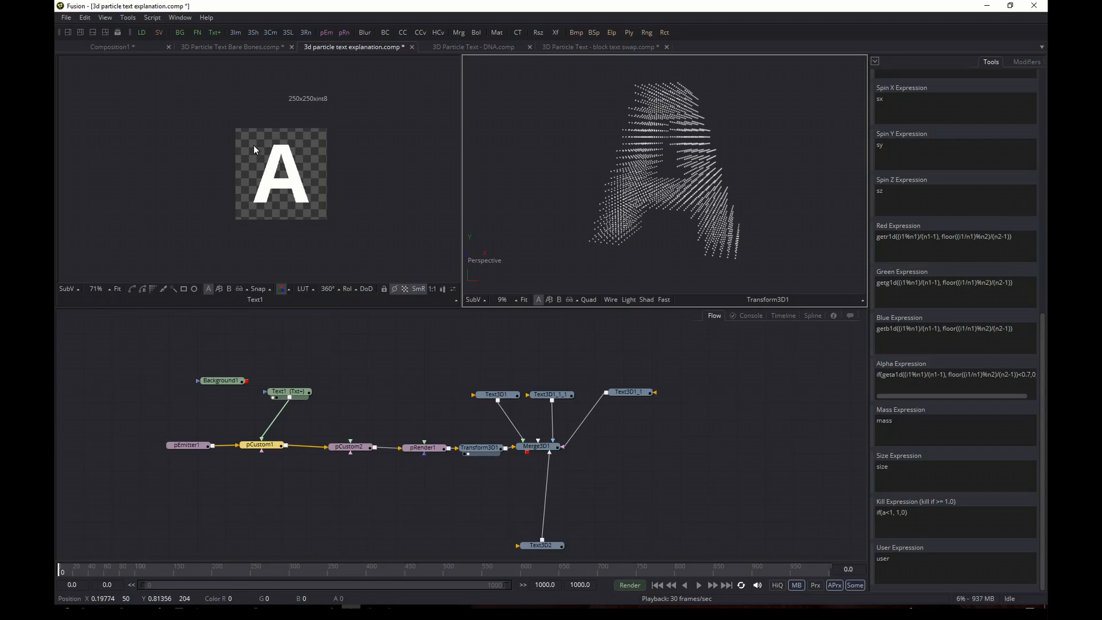
pyautogui.click(939, 515)
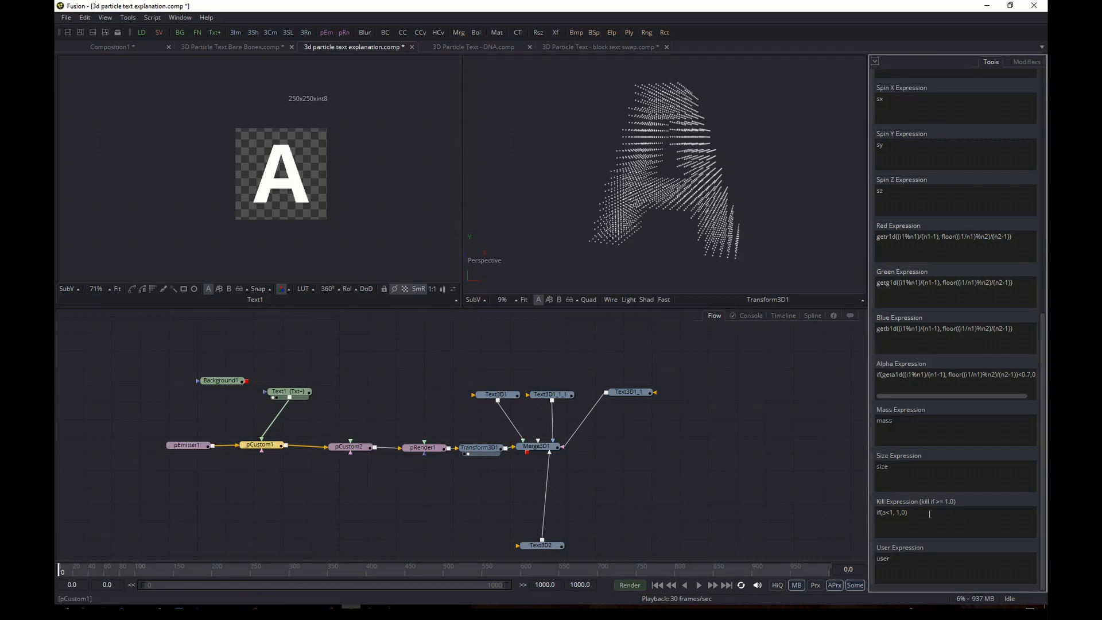
pyautogui.hotkey('ctrl', 'a')
pyautogui.press('Delete')
pyautogui.click(814, 440)
# Step: Review pCustom1's Width, Height and Depth numbers and examine how pEmitter1's Number expression multiplies them at time 0
pyautogui.moveTo(1046, 367); pyautogui.dragTo(1047, 106)
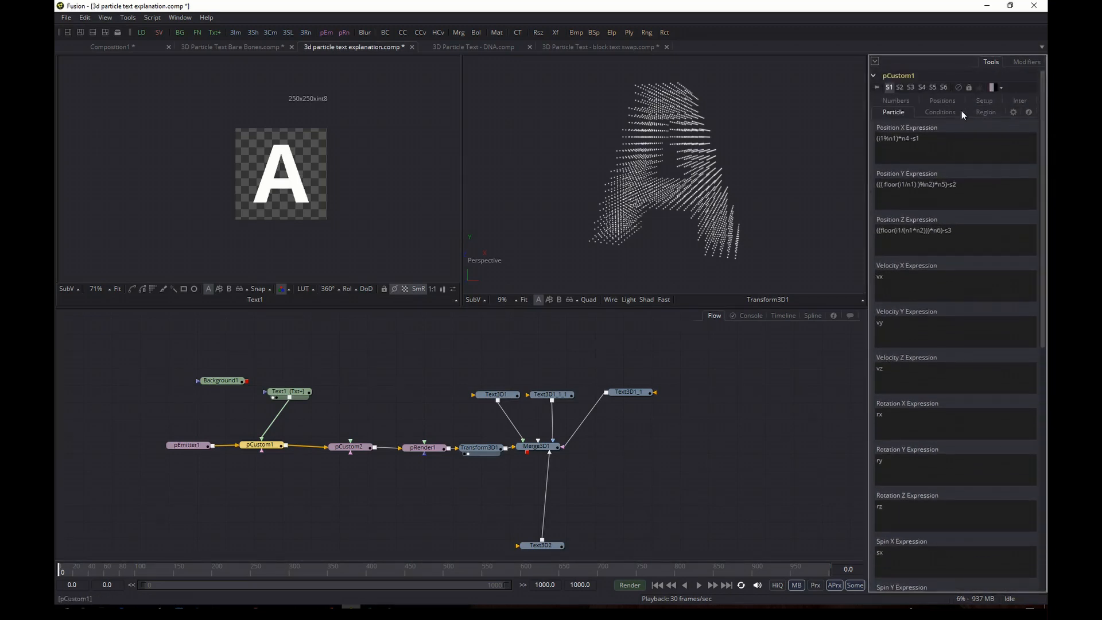
pyautogui.click(912, 99)
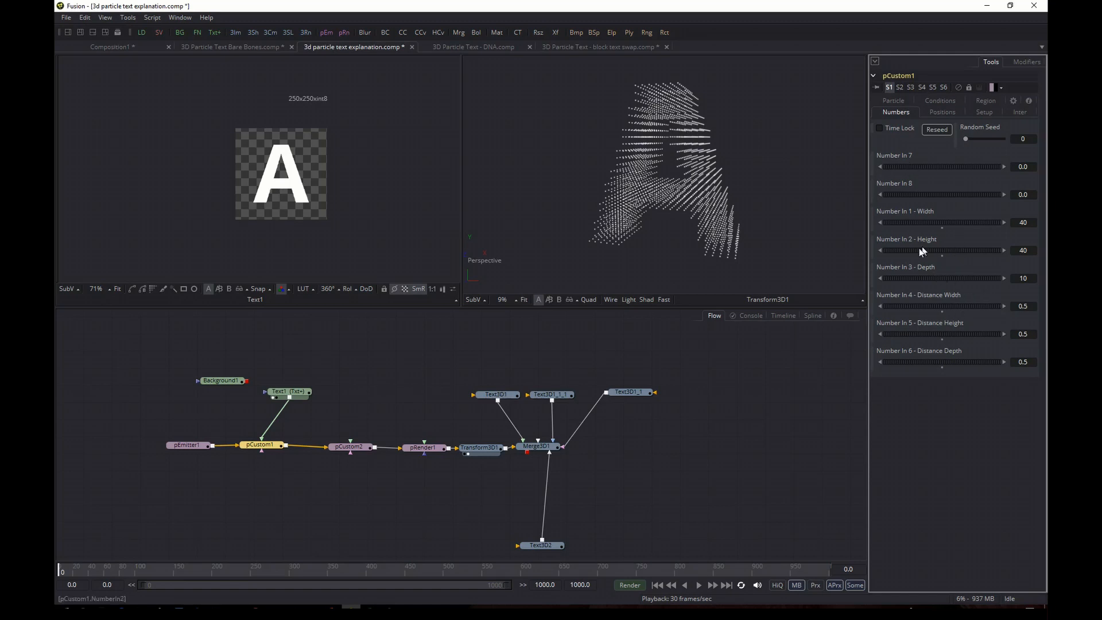
pyautogui.click(191, 447)
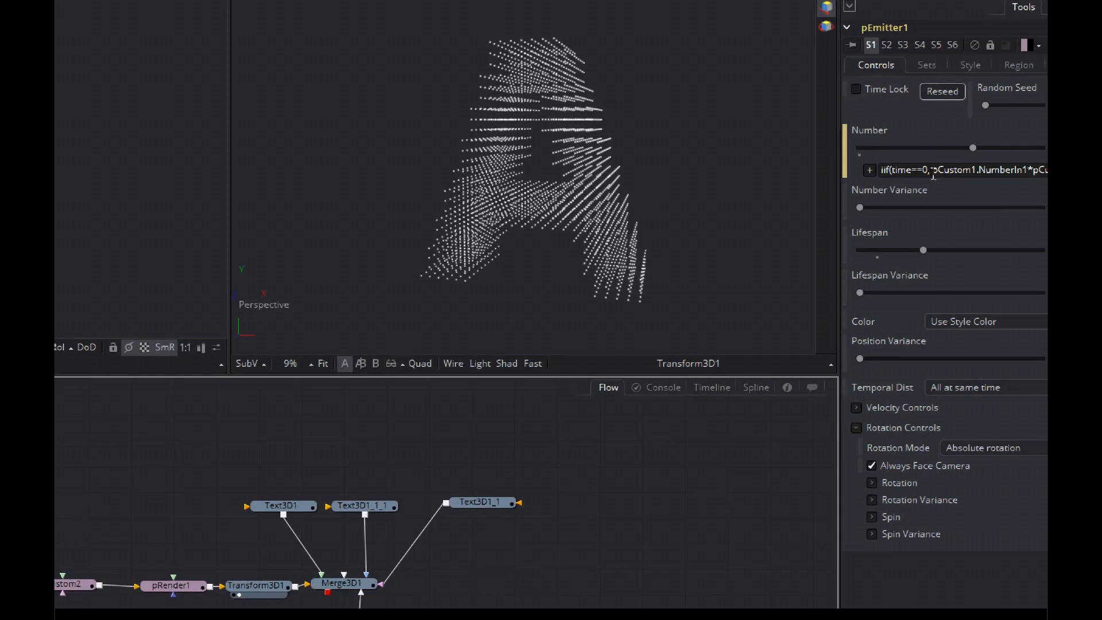
pyautogui.moveTo(934, 172); pyautogui.dragTo(1046, 175)
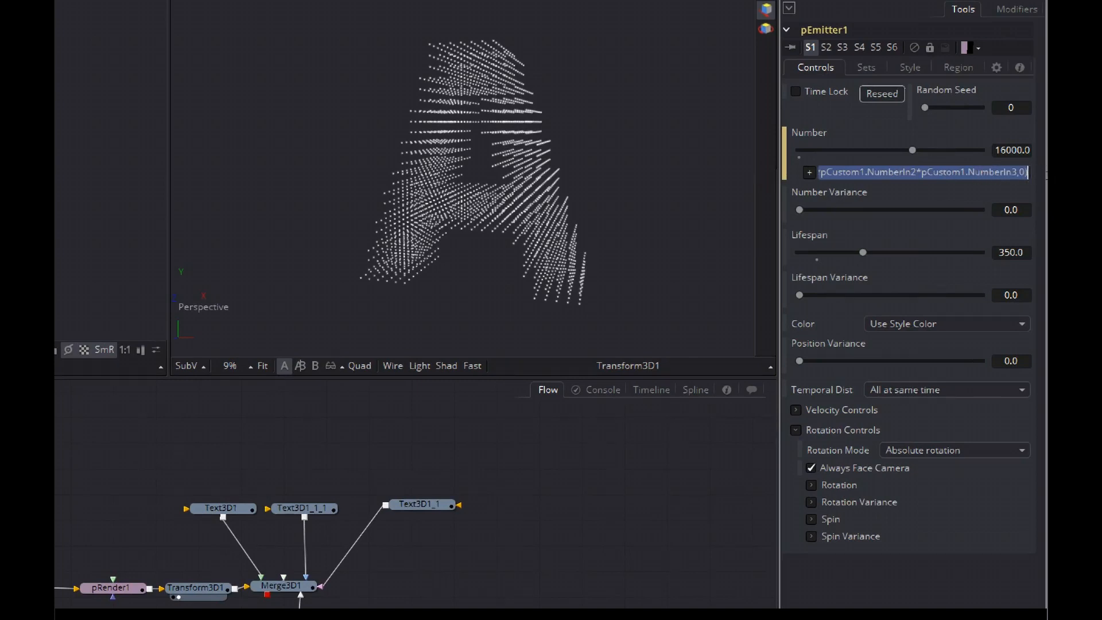
pyautogui.click(1017, 172)
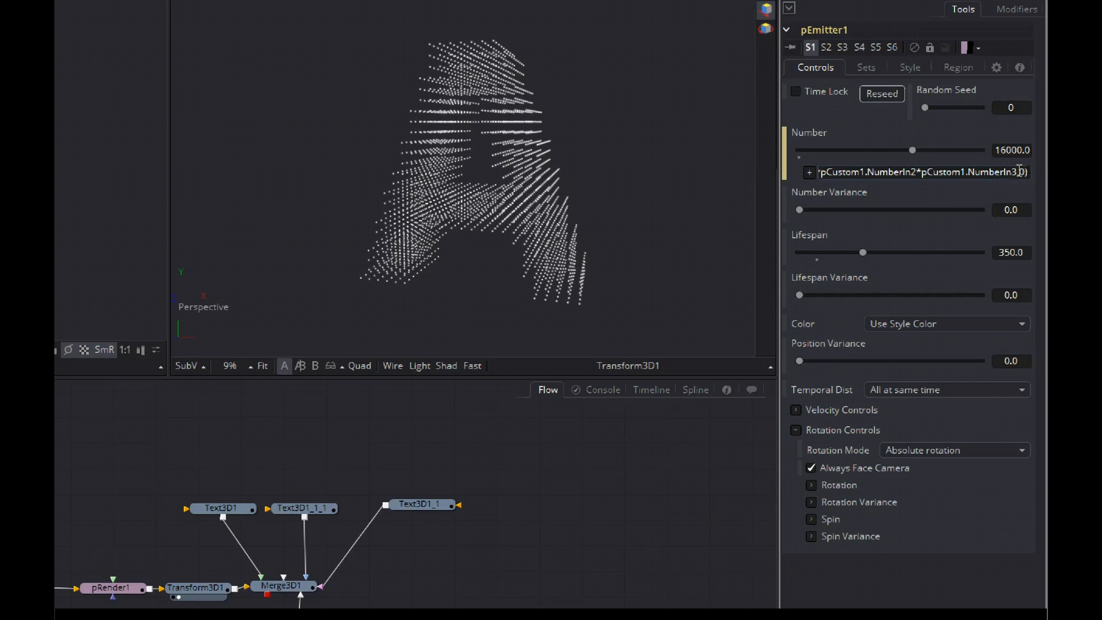
pyautogui.click(1020, 171)
pyautogui.press('BackSpace')
pyautogui.click(1020, 171)
pyautogui.write(',')
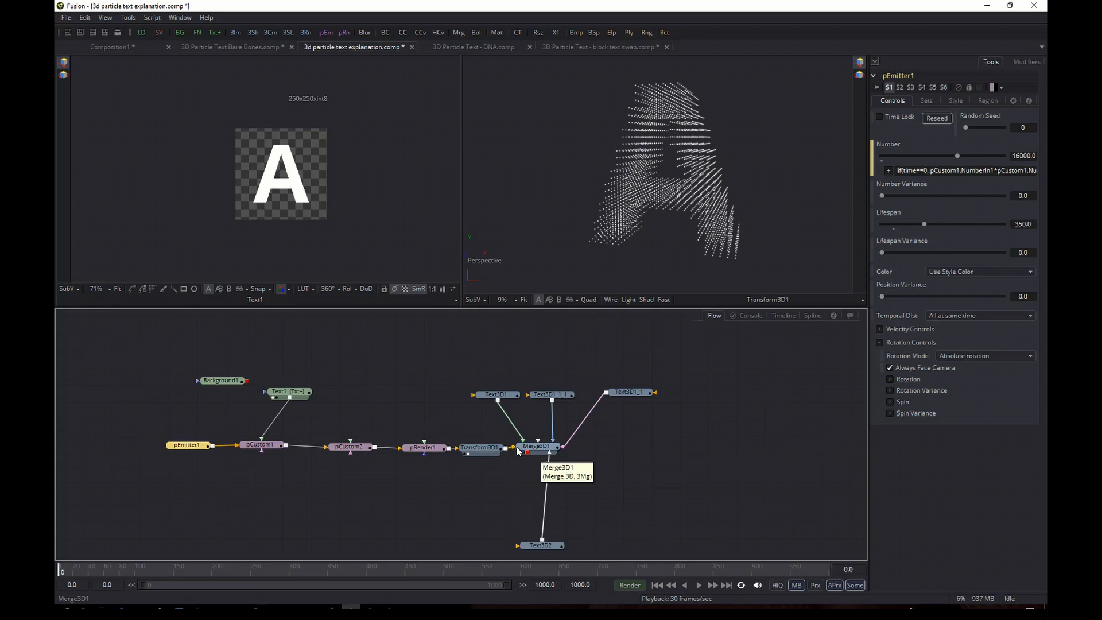
# Step: Switch to the 3D Particle Text - DNA composition and play its animation from the first frame while orbiting the text
pyautogui.click(477, 50)
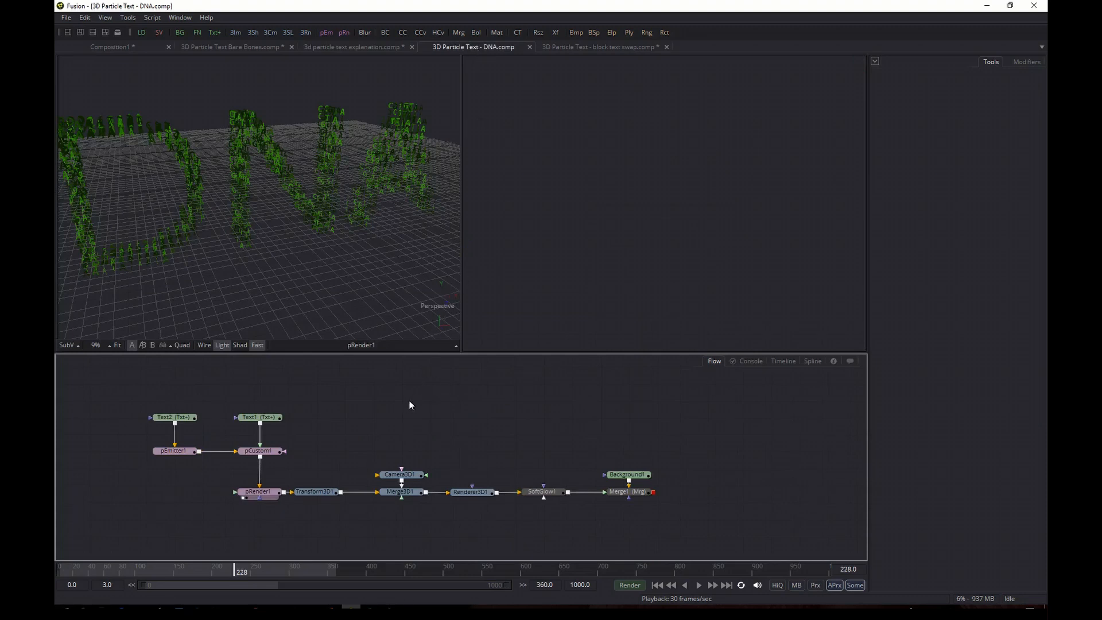
pyautogui.moveTo(410, 400); pyautogui.dragTo(422, 404)
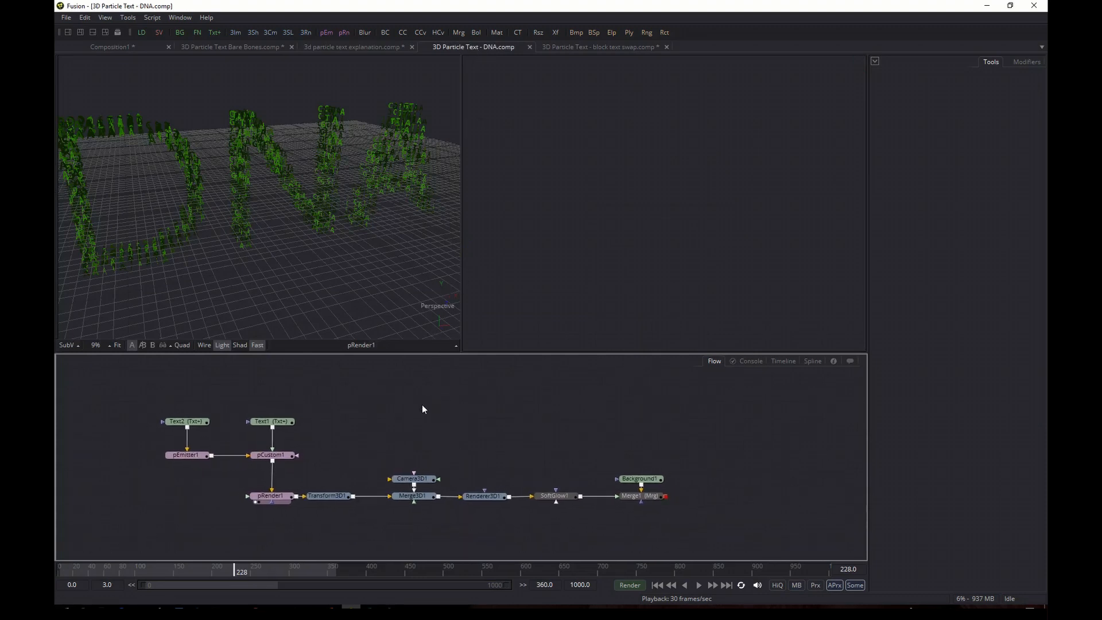
pyautogui.click(658, 585)
pyautogui.click(700, 585)
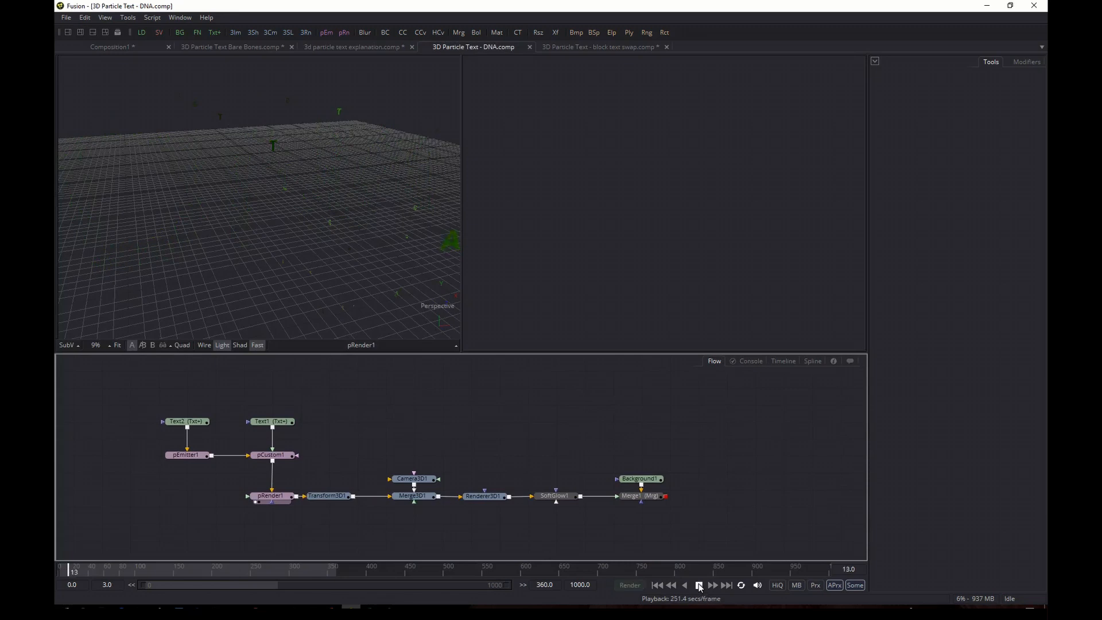
pyautogui.click(342, 223)
pyautogui.moveTo(346, 226); pyautogui.dragTo(284, 228)
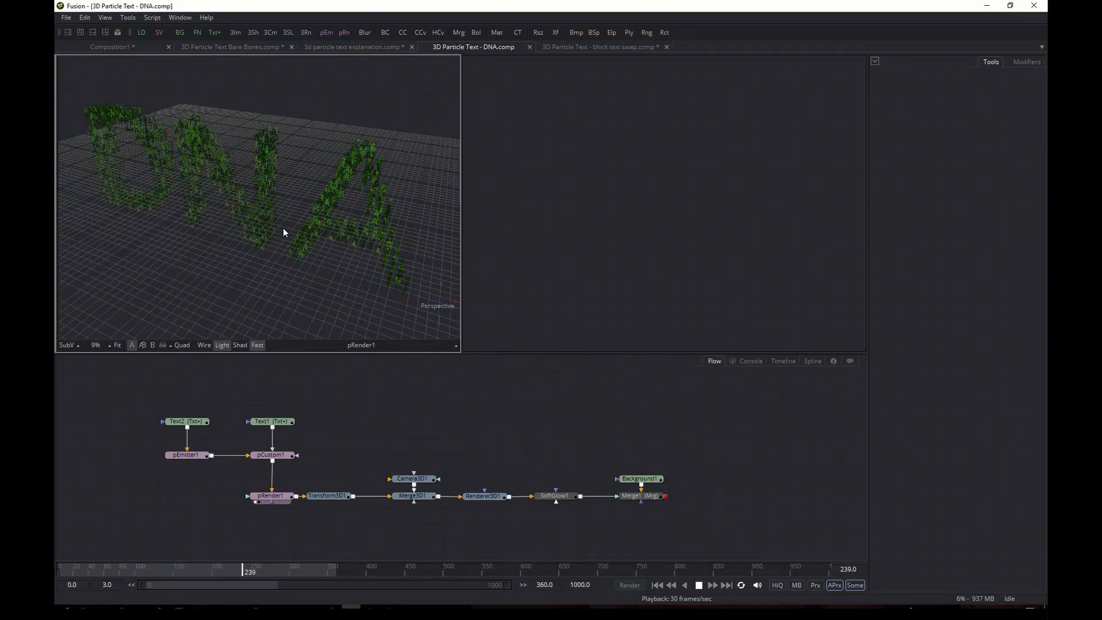
pyautogui.press('space')
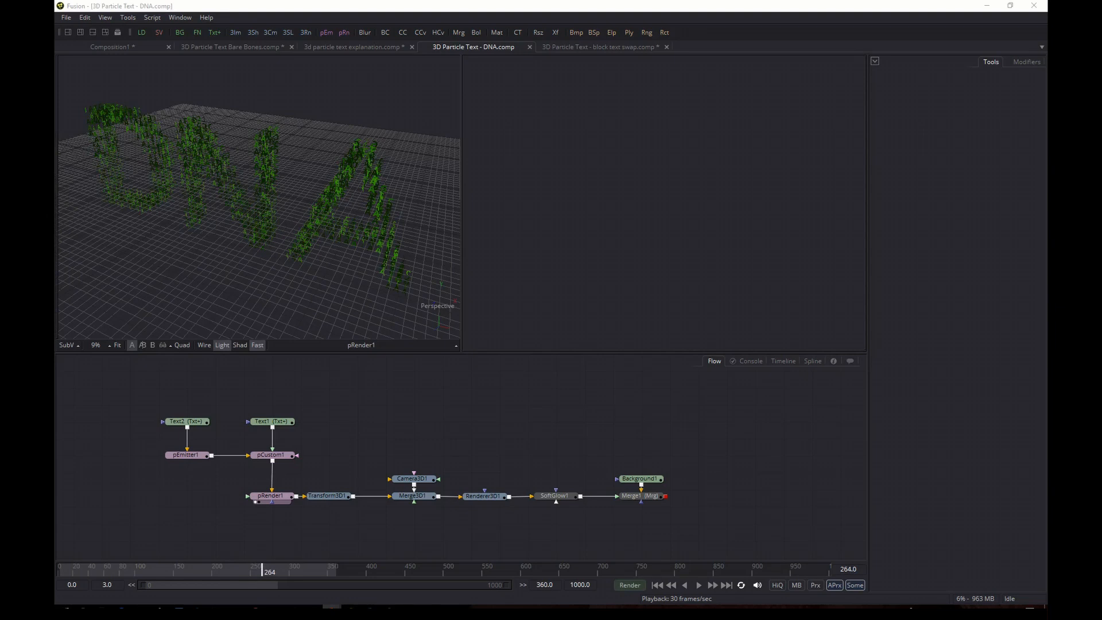
# Step: Inspect the small green letters forming the DNA text up close and from several angles
pyautogui.scroll(3, 322, 208)
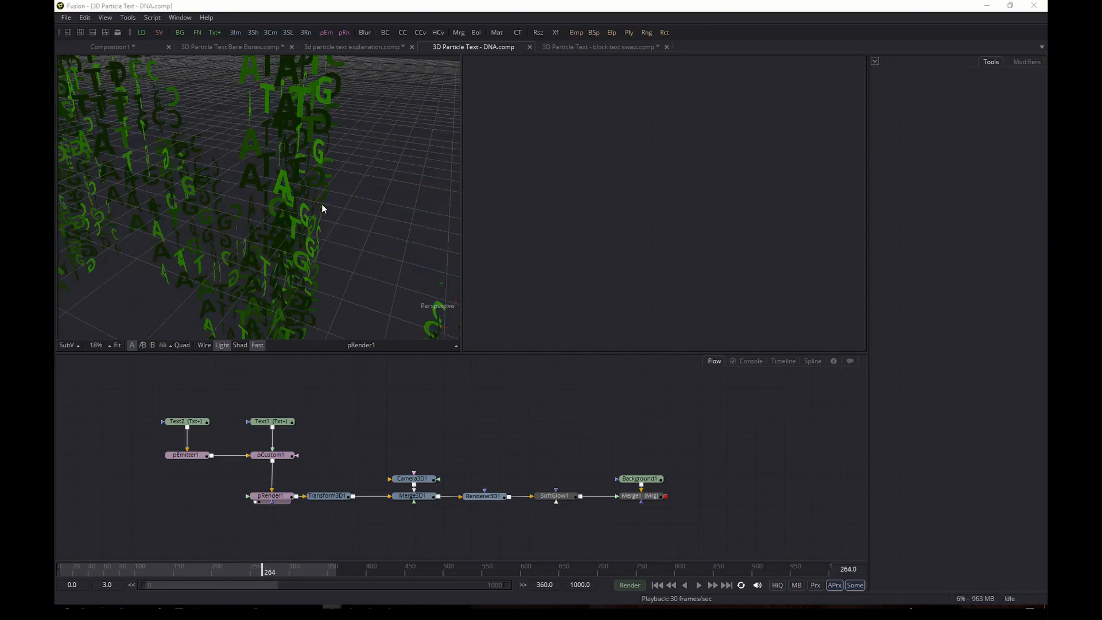
pyautogui.moveTo(308, 205); pyautogui.dragTo(306, 223)
pyautogui.scroll(-2, 306, 222)
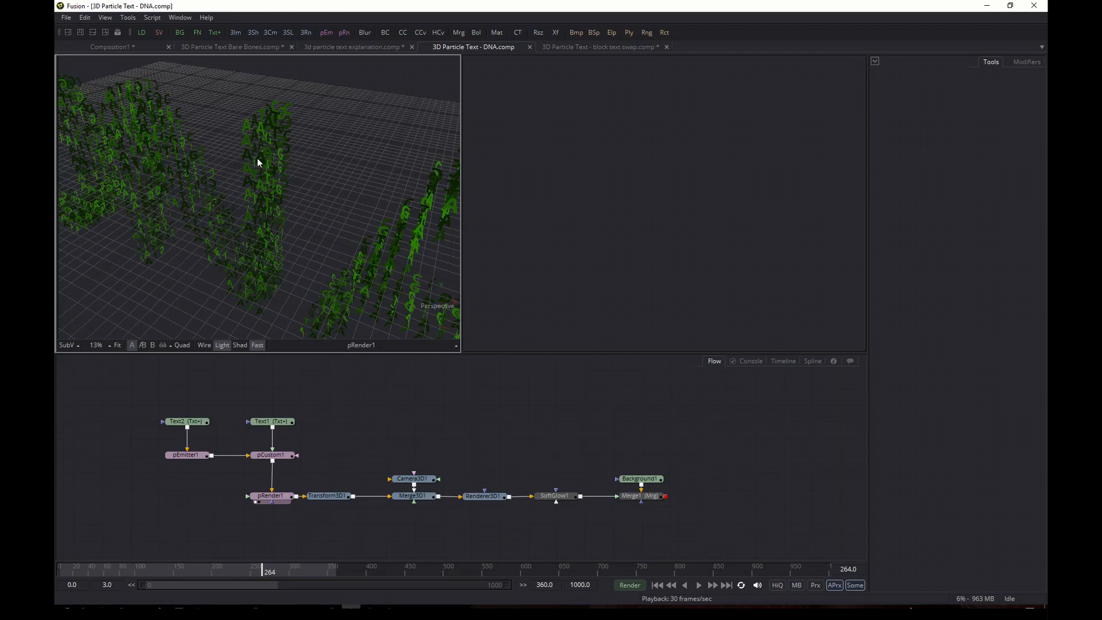
pyautogui.moveTo(268, 208); pyautogui.dragTo(322, 218)
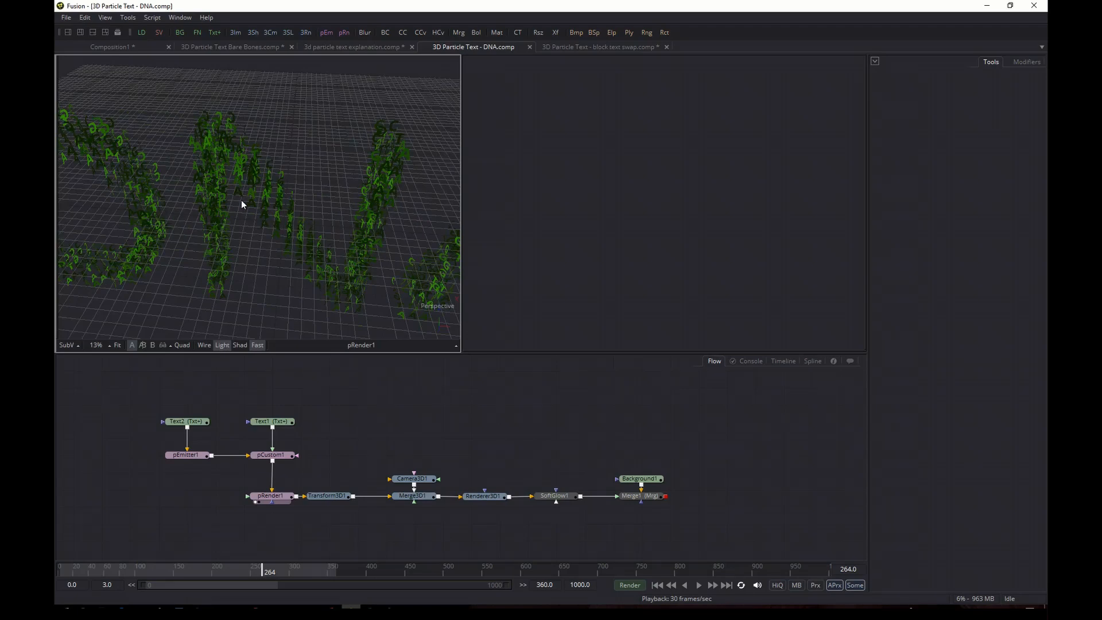
pyautogui.scroll(-3, 289, 261)
pyautogui.scroll(2, 288, 260)
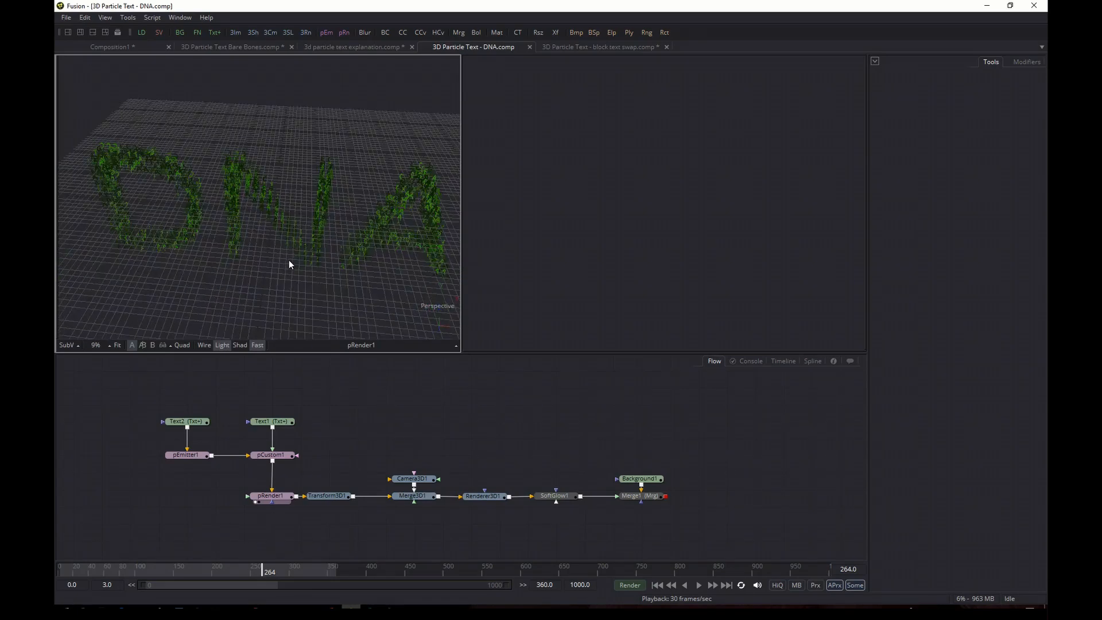
pyautogui.moveTo(306, 258); pyautogui.dragTo(303, 209)
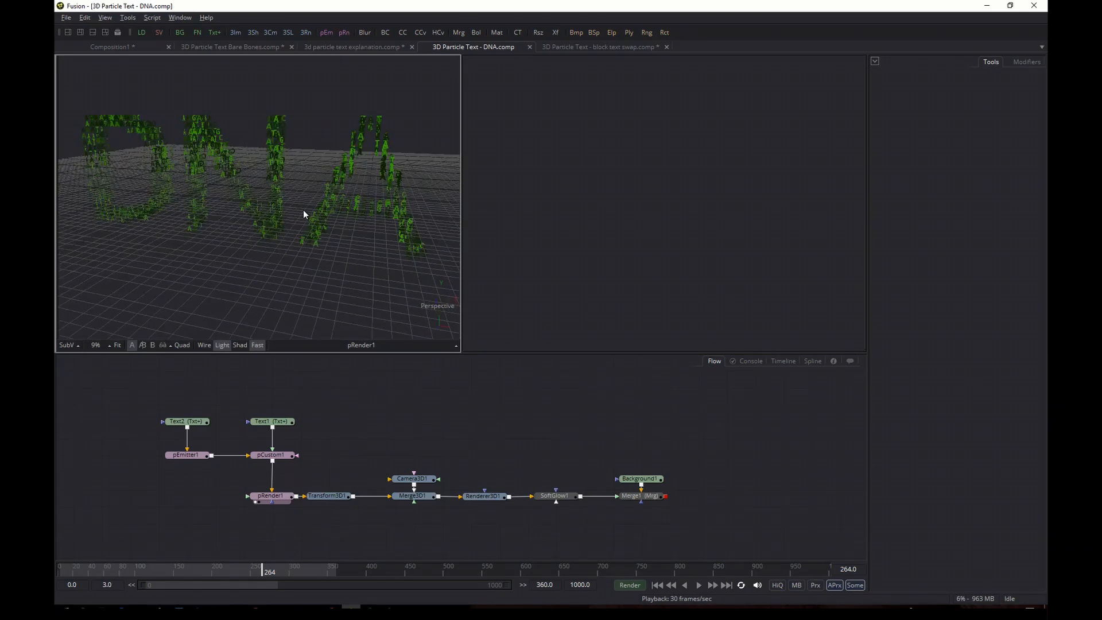
pyautogui.click(188, 455)
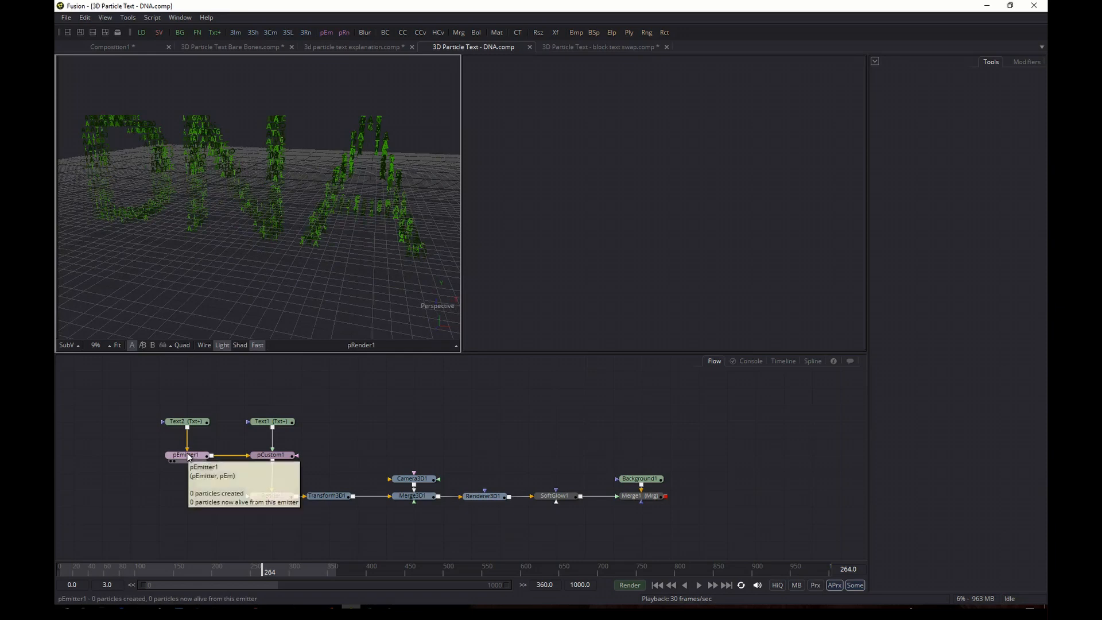
pyautogui.scroll(3, 211, 192)
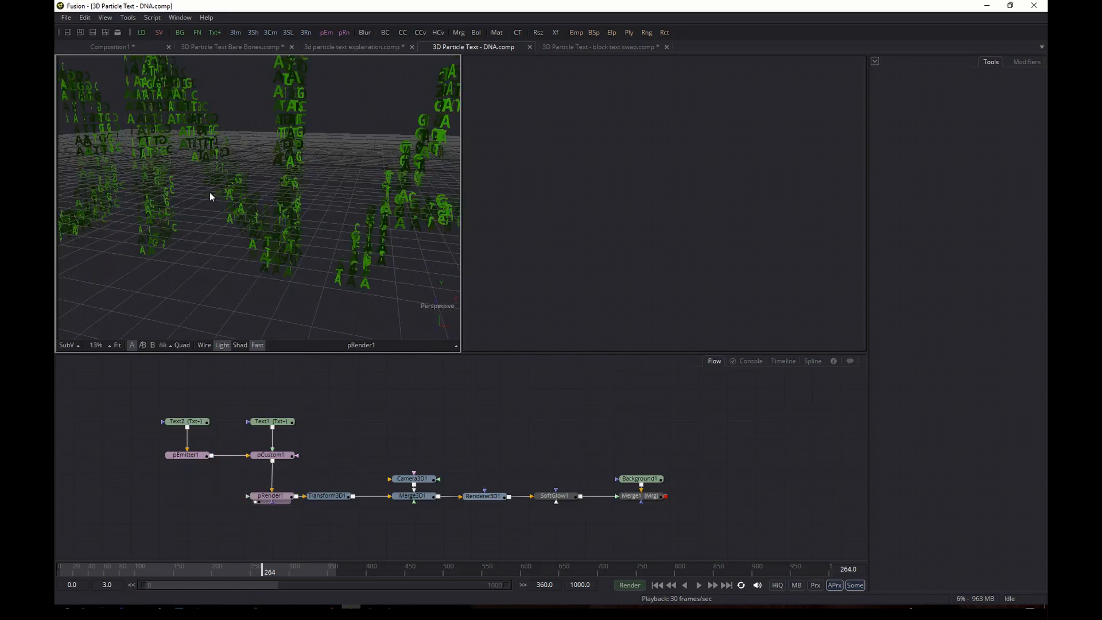
pyautogui.scroll(-3, 213, 192)
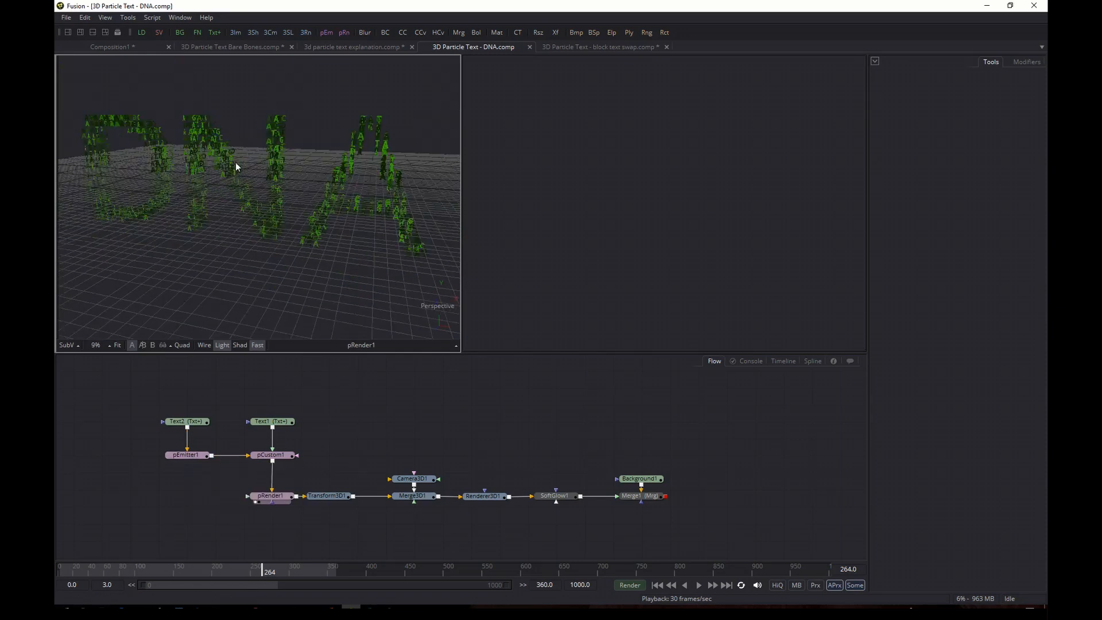
# Step: Examine Text2's Styled Text and pEmitter1's Region and Style settings, including the Bitmap style that uses Text2
pyautogui.click(183, 425)
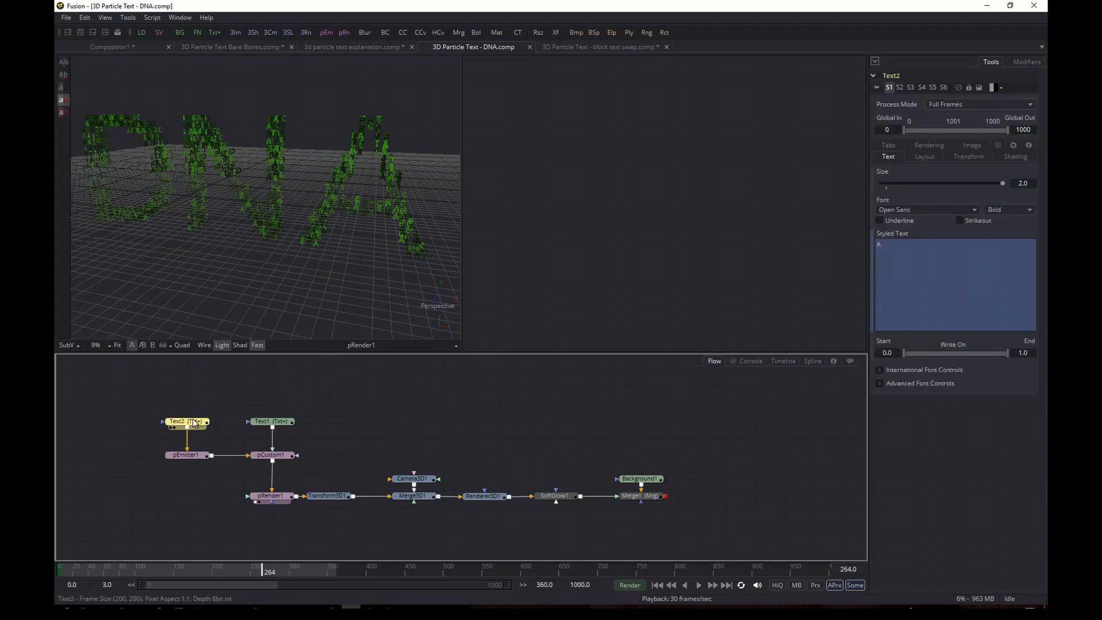
pyautogui.click(190, 456)
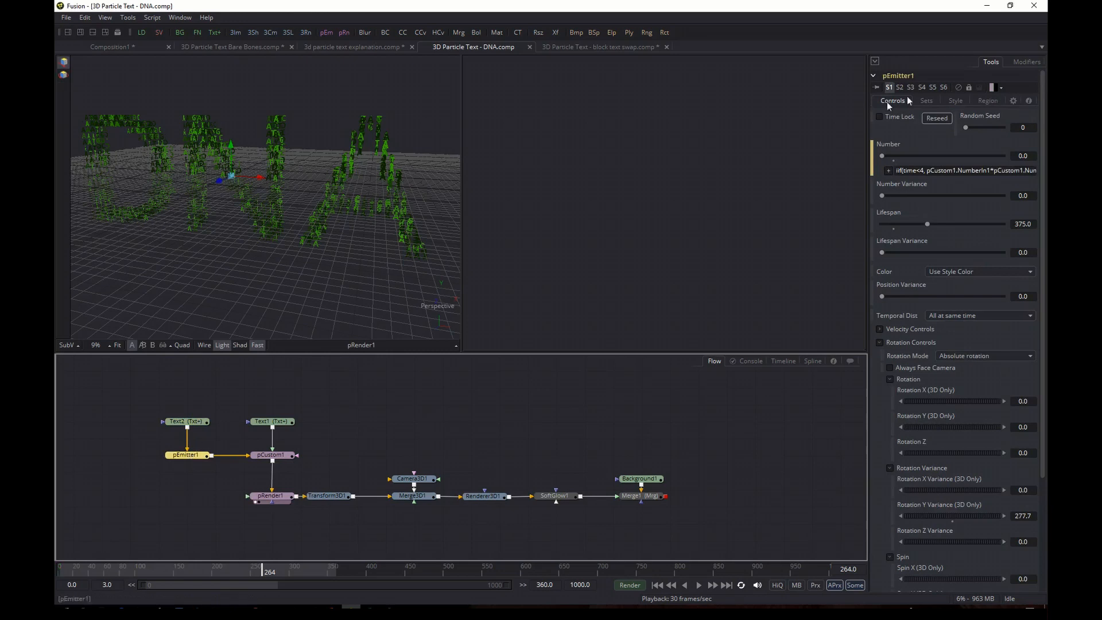
pyautogui.click(989, 101)
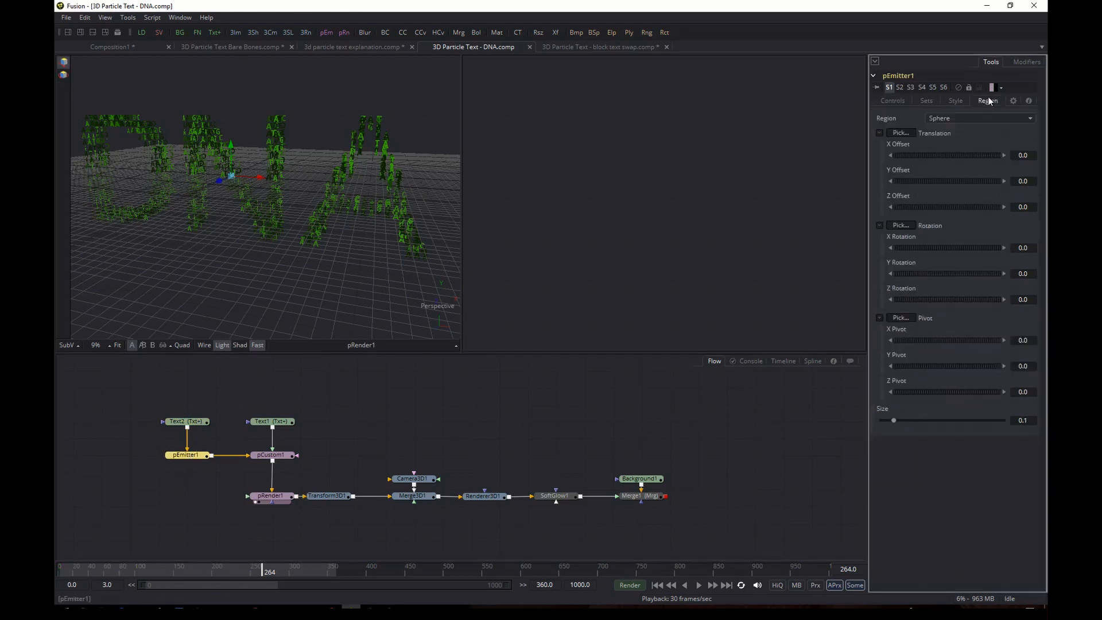
pyautogui.click(956, 101)
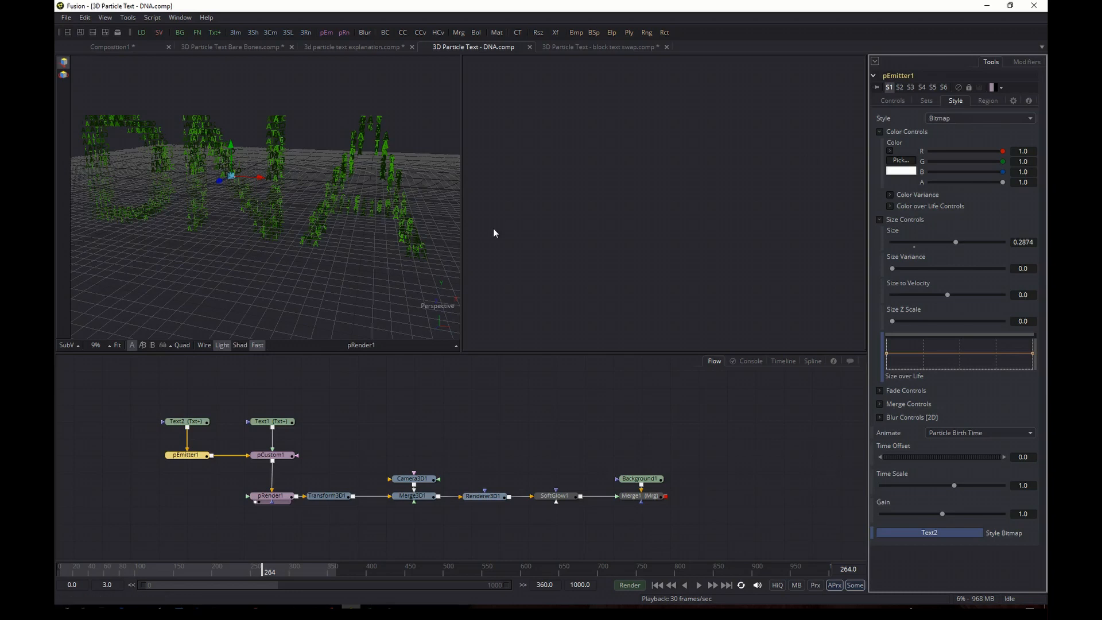
pyautogui.click(191, 425)
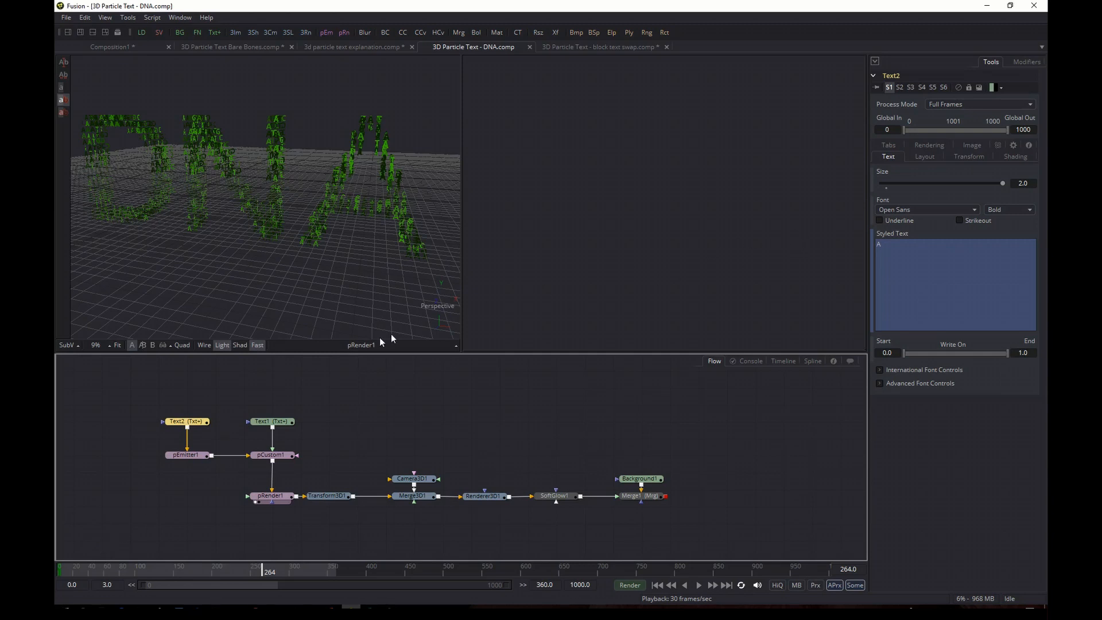
pyautogui.click(197, 459)
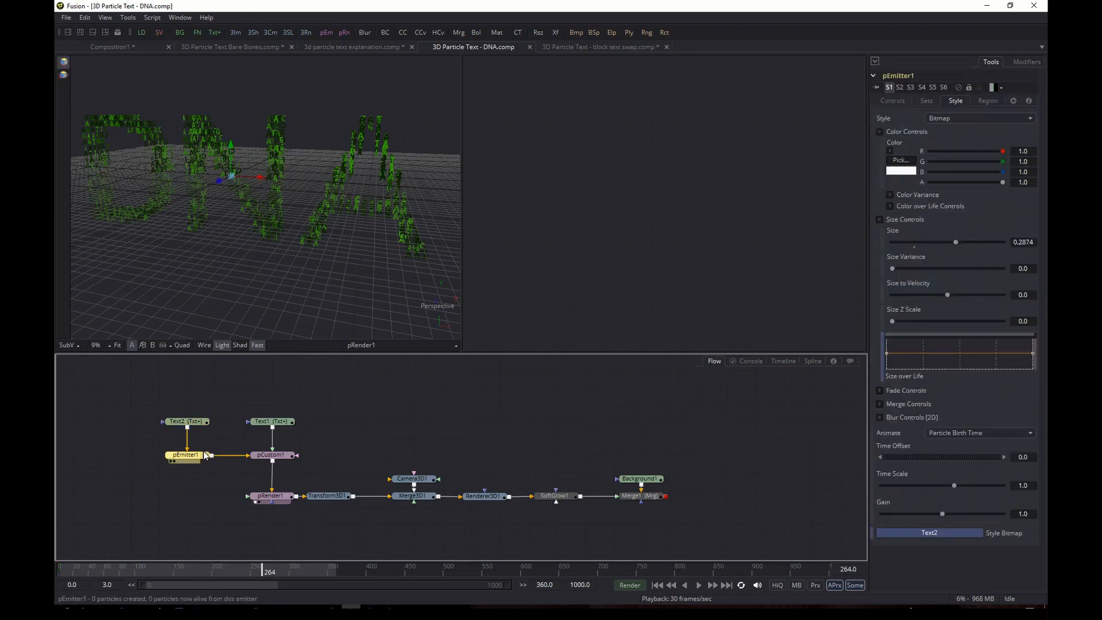
# Step: Examine the time<4 condition and the division by 4 in pEmitter1's Number expression
pyautogui.click(894, 102)
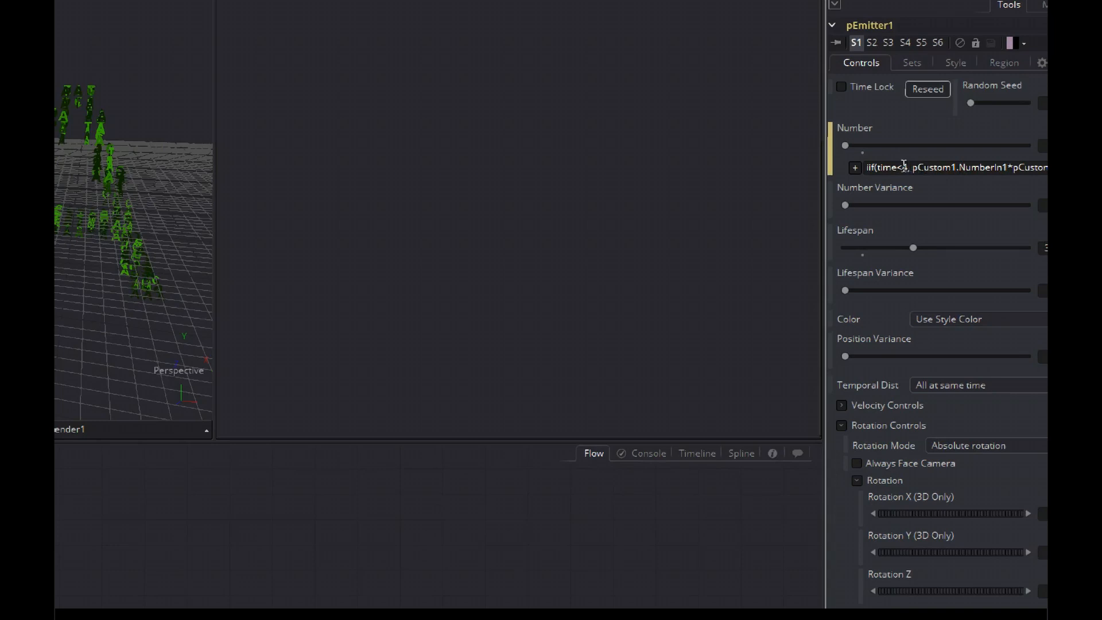
pyautogui.moveTo(925, 167); pyautogui.dragTo(1045, 177)
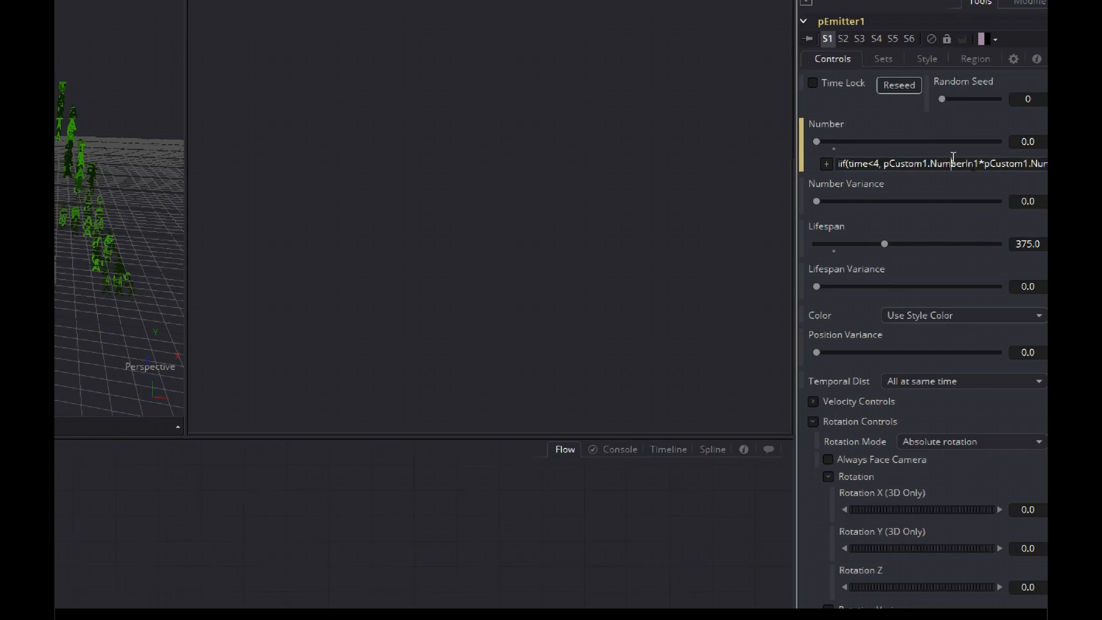
pyautogui.moveTo(955, 161); pyautogui.dragTo(1045, 164)
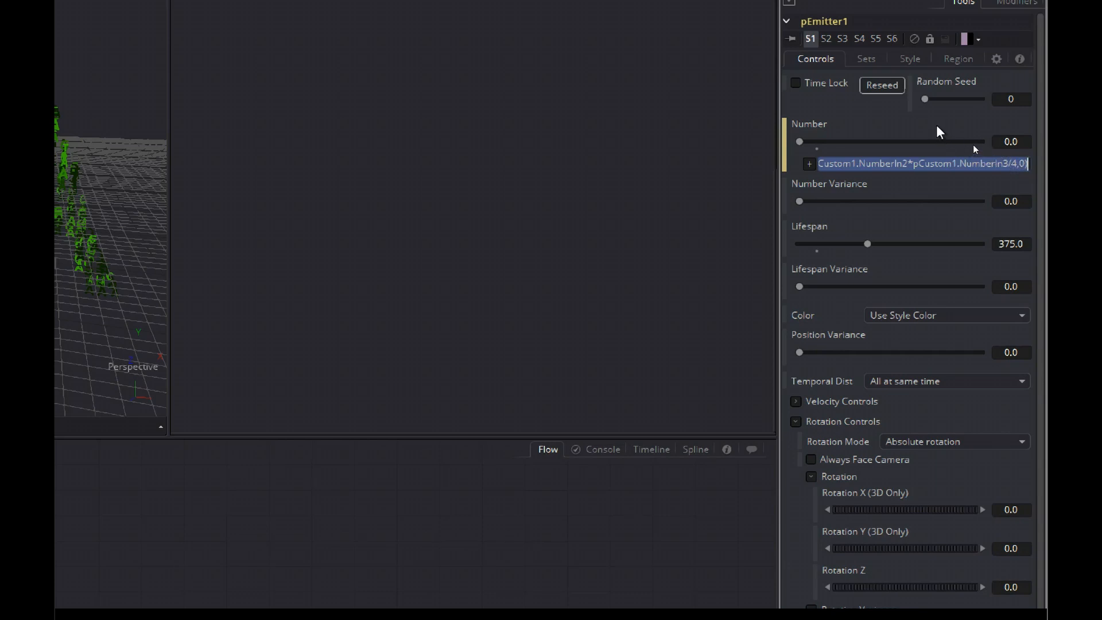
# Step: Examine pCustom1's number values and the animation curve of Number In 4 - Distance Width in the Spline editor
pyautogui.press('Return')
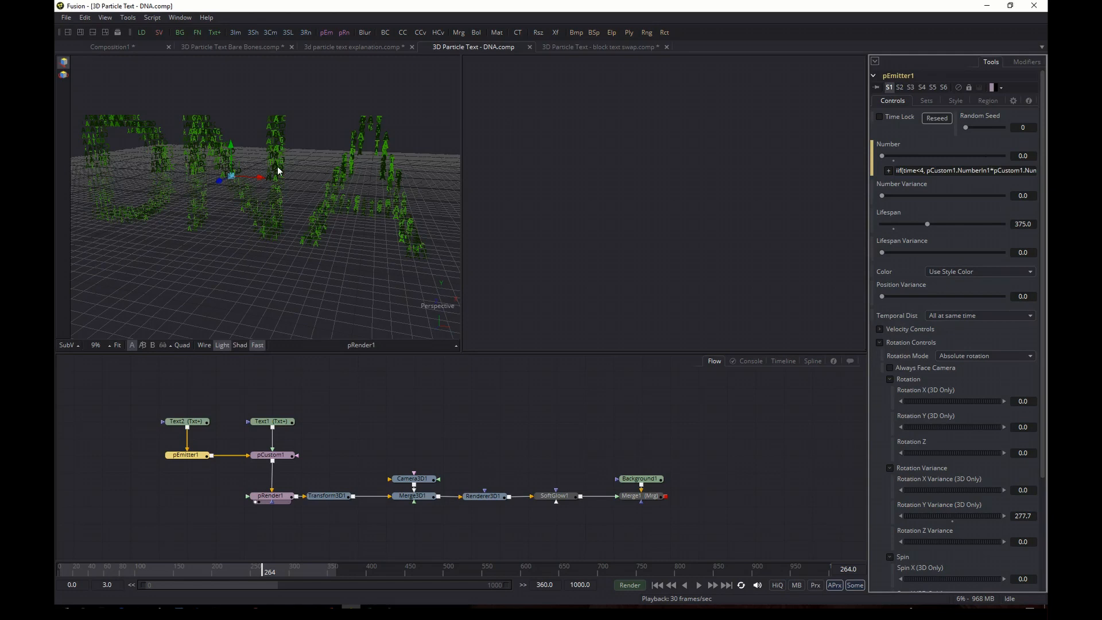
pyautogui.click(276, 457)
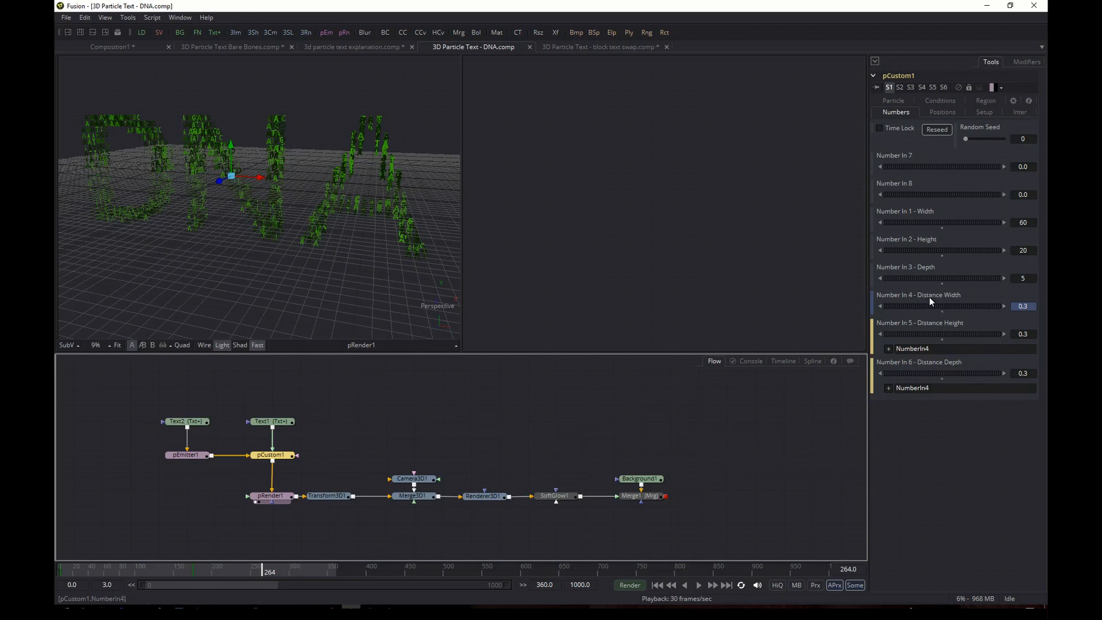
pyautogui.click(814, 362)
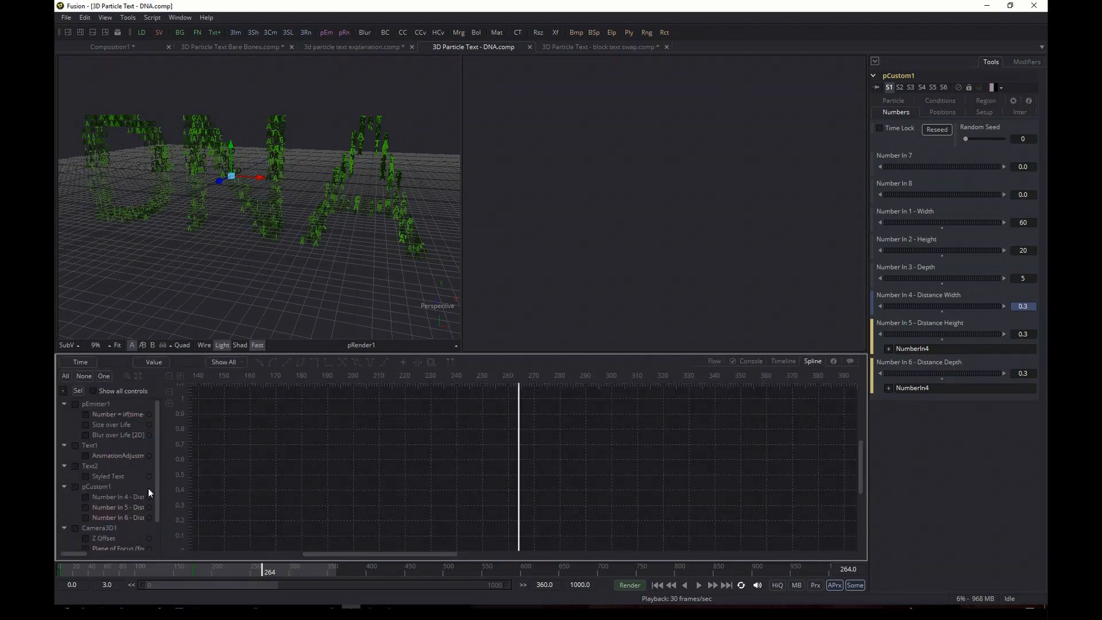
pyautogui.click(87, 498)
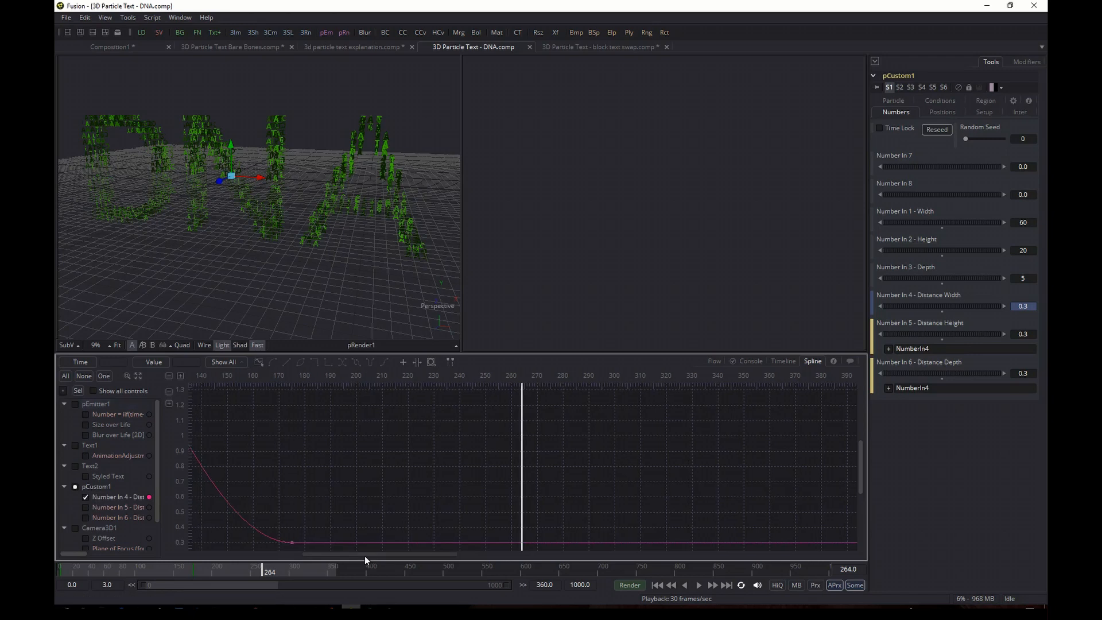
pyautogui.moveTo(364, 556); pyautogui.dragTo(336, 556)
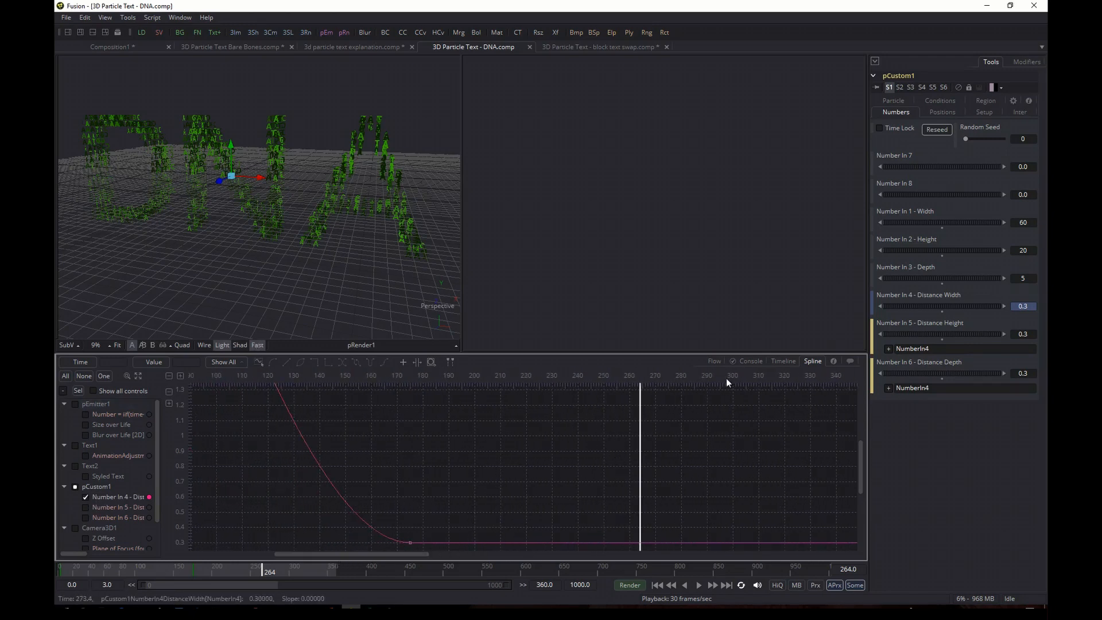
pyautogui.click(715, 361)
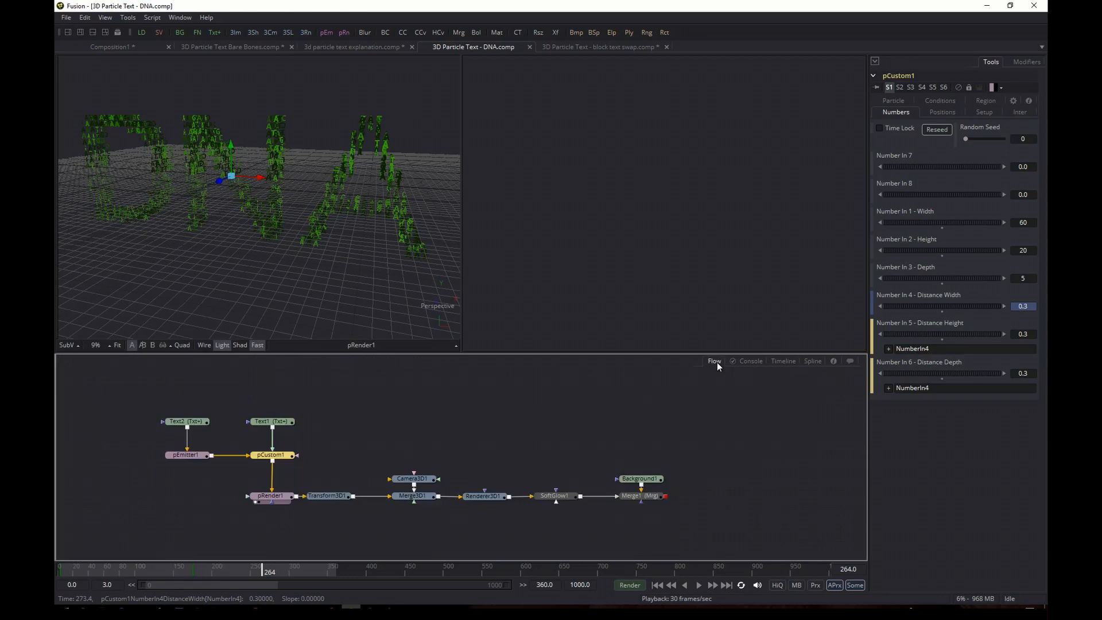
# Step: Display Transform3D1 in the viewer in place of pRender1 and play its rotation animation from the first frame
pyautogui.click(328, 500)
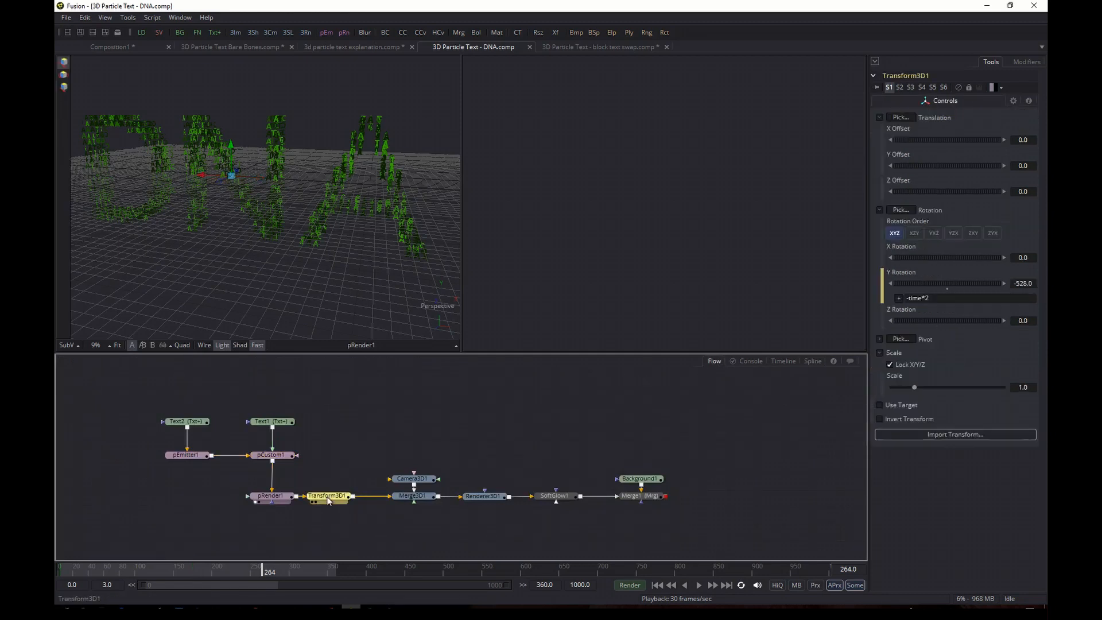
pyautogui.moveTo(329, 501); pyautogui.dragTo(332, 250)
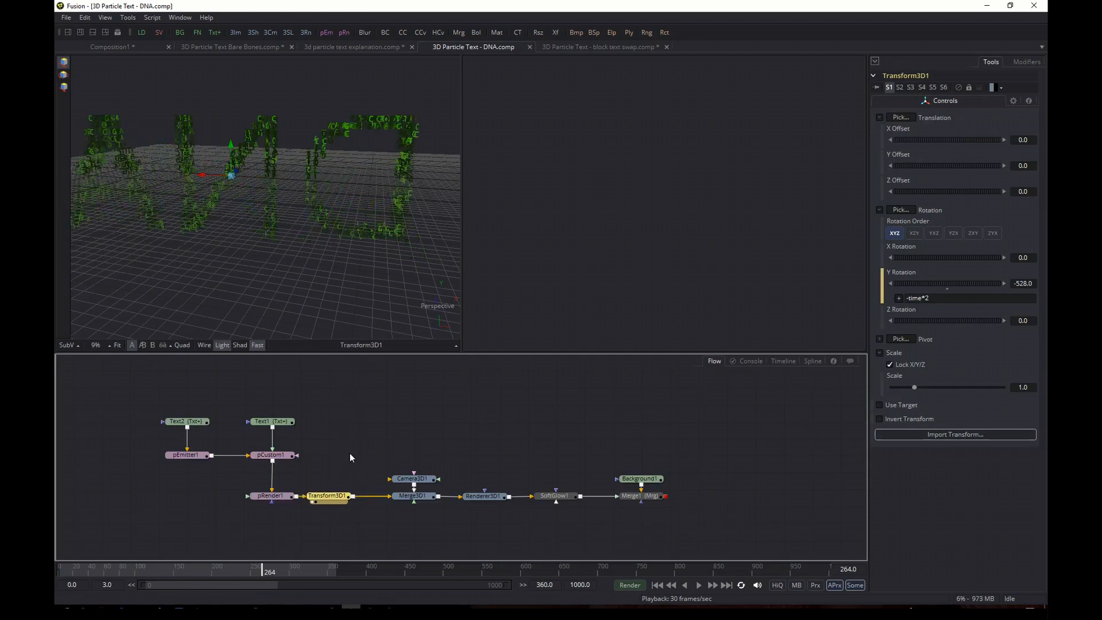
pyautogui.click(660, 583)
pyautogui.click(699, 585)
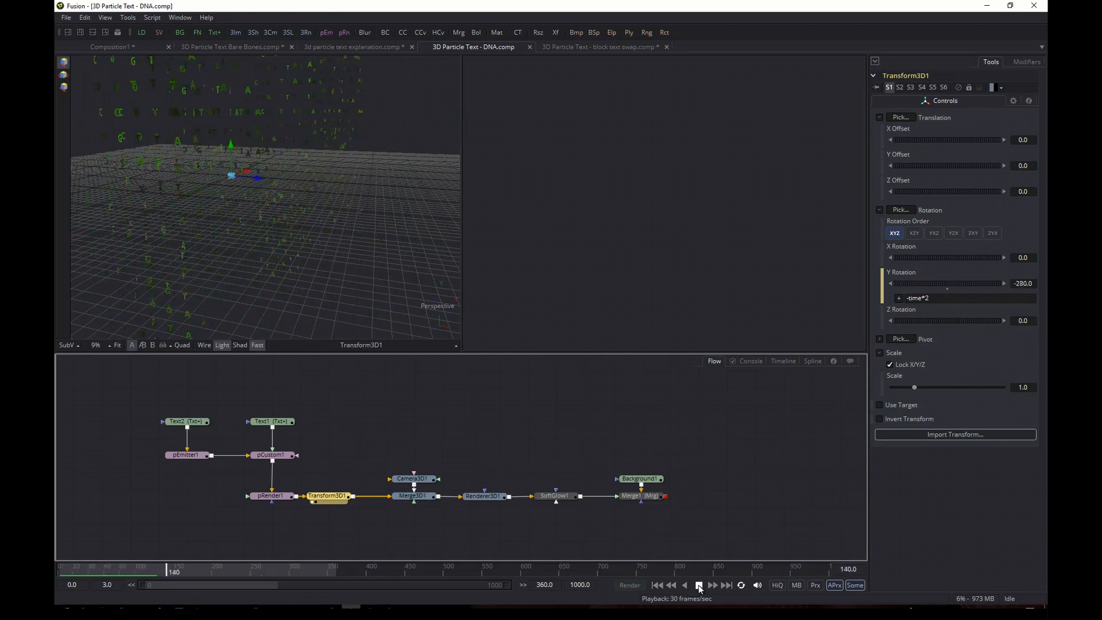
pyautogui.click(699, 585)
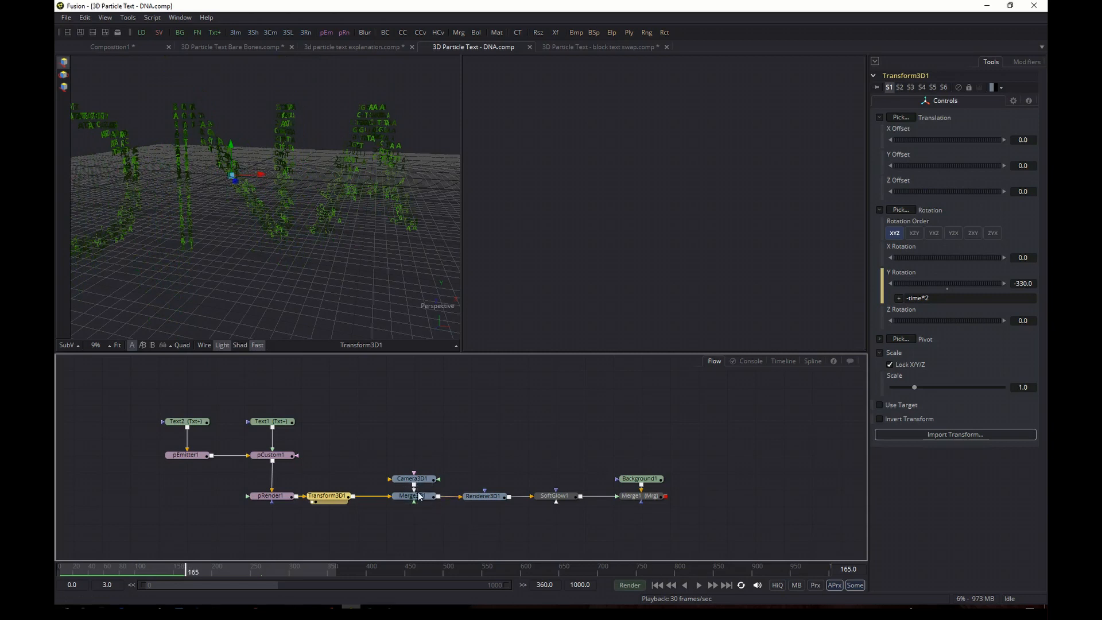
# Step: Move the Camera3D1 node farther above Merge3D1 and inspect the camera's frustum in the 3D scene from several angles
pyautogui.click(420, 497)
pyautogui.moveTo(423, 485); pyautogui.dragTo(422, 450)
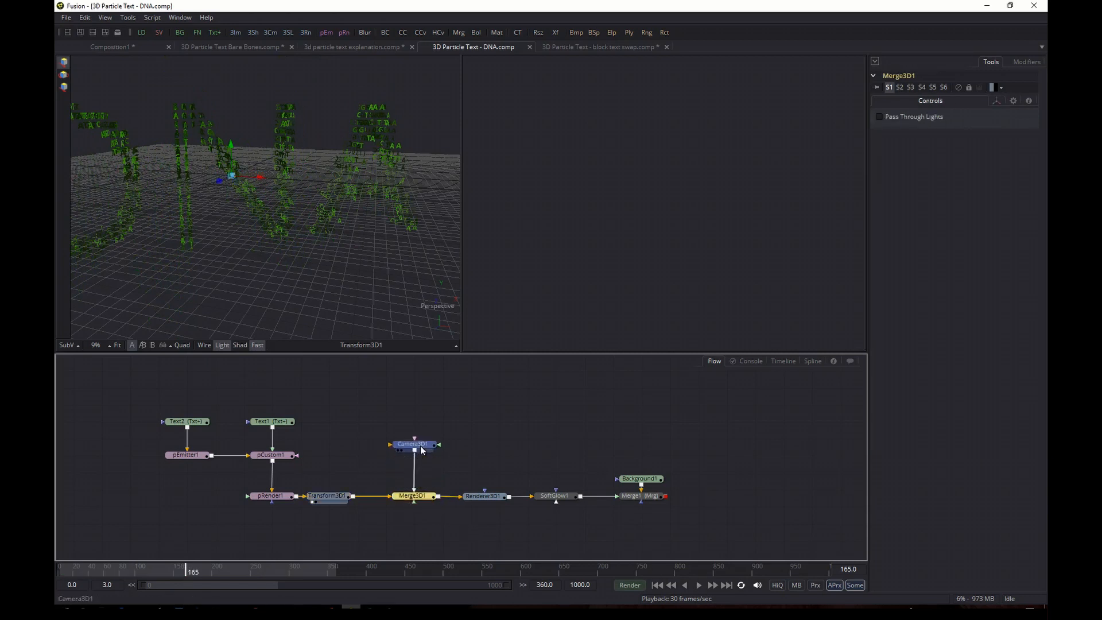
pyautogui.click(422, 451)
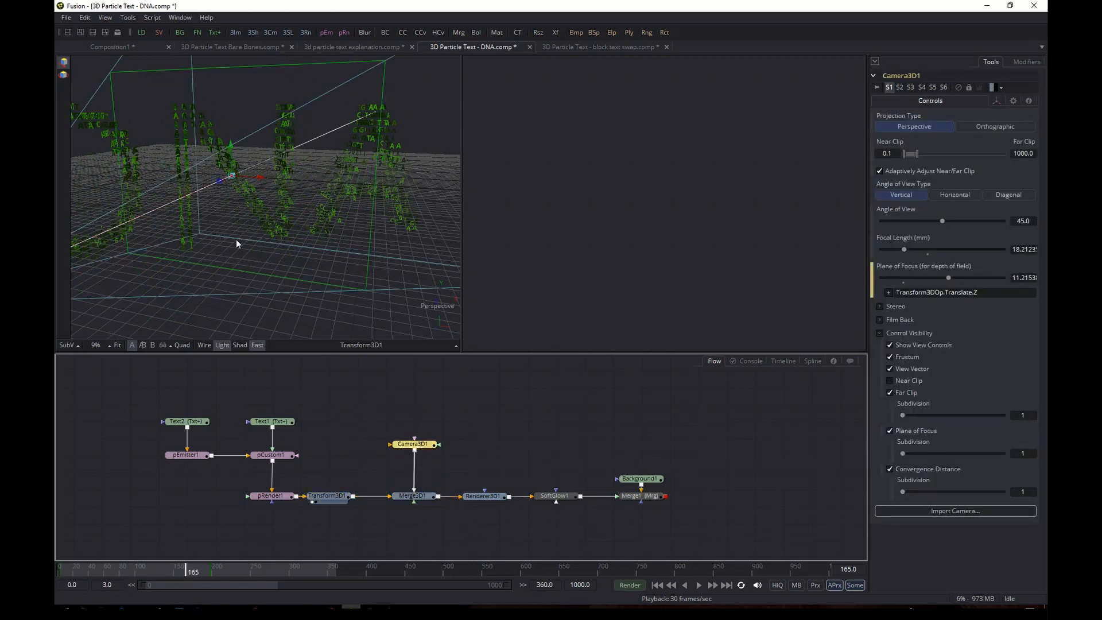
pyautogui.moveTo(236, 239); pyautogui.dragTo(265, 288)
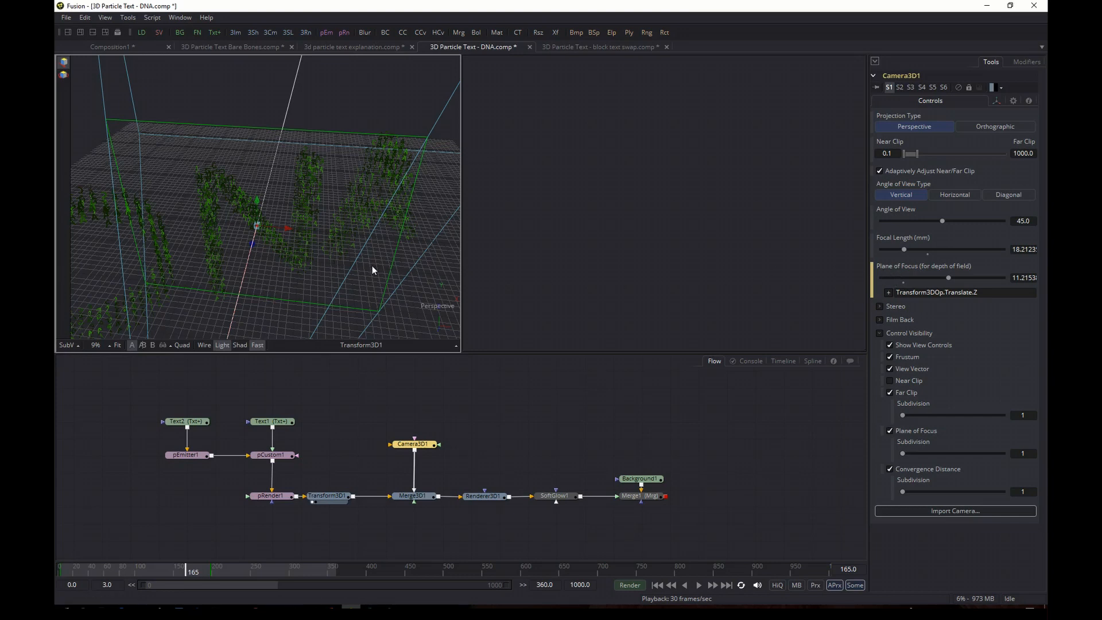
pyautogui.moveTo(355, 256); pyautogui.dragTo(349, 233)
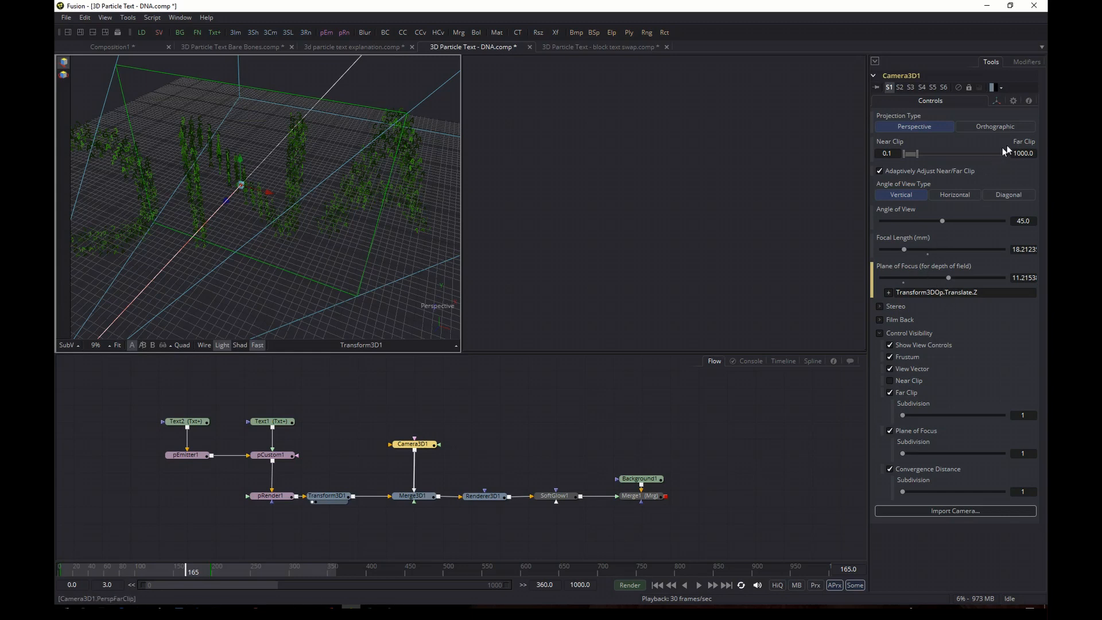
# Step: Examine Camera3D1's Z Offset and its linked Plane of Focus expression, including their values at the first frame
pyautogui.click(997, 101)
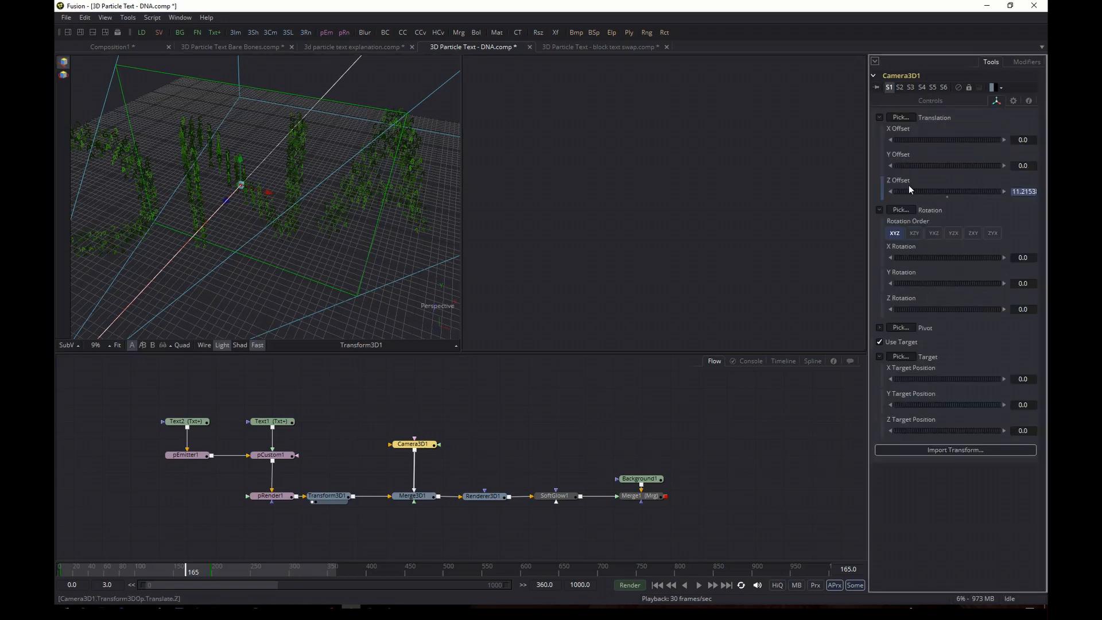
pyautogui.click(949, 101)
pyautogui.click(658, 586)
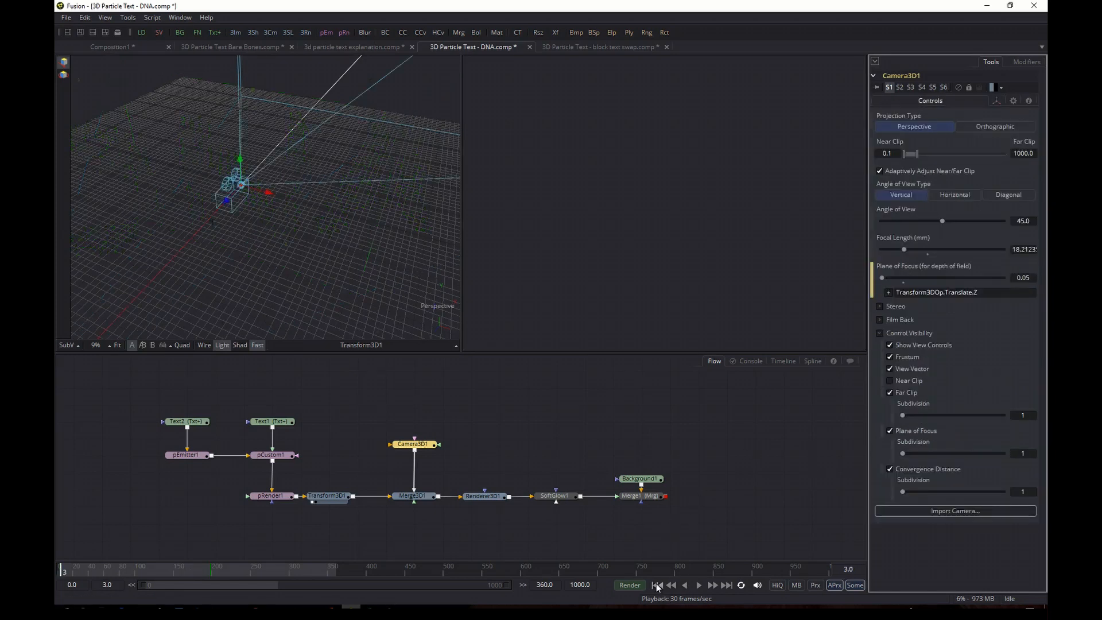
pyautogui.click(996, 101)
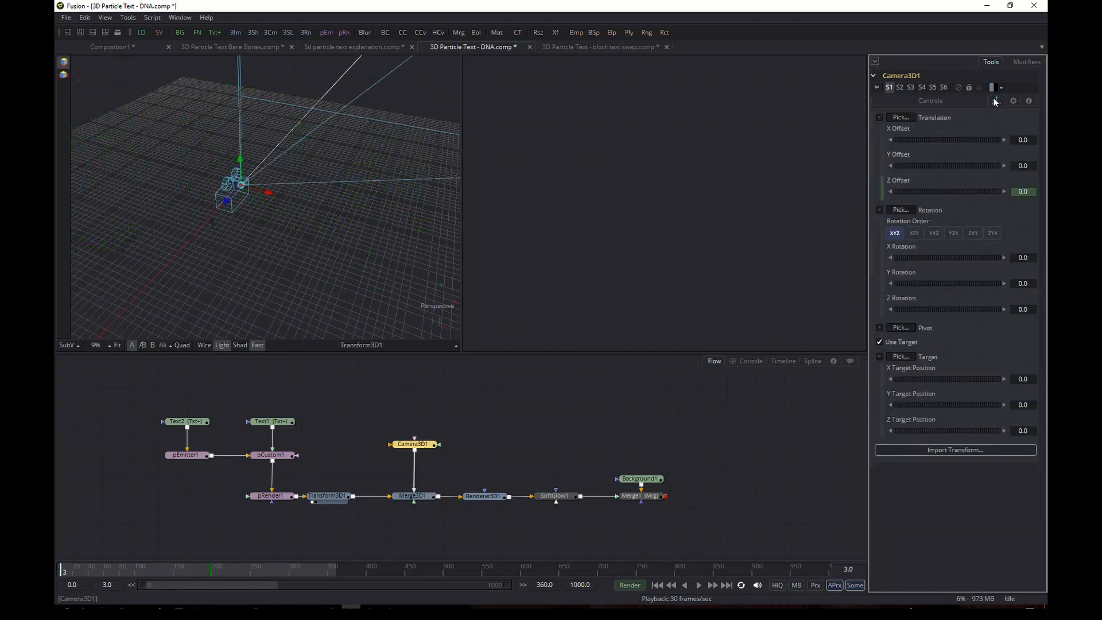
pyautogui.click(936, 101)
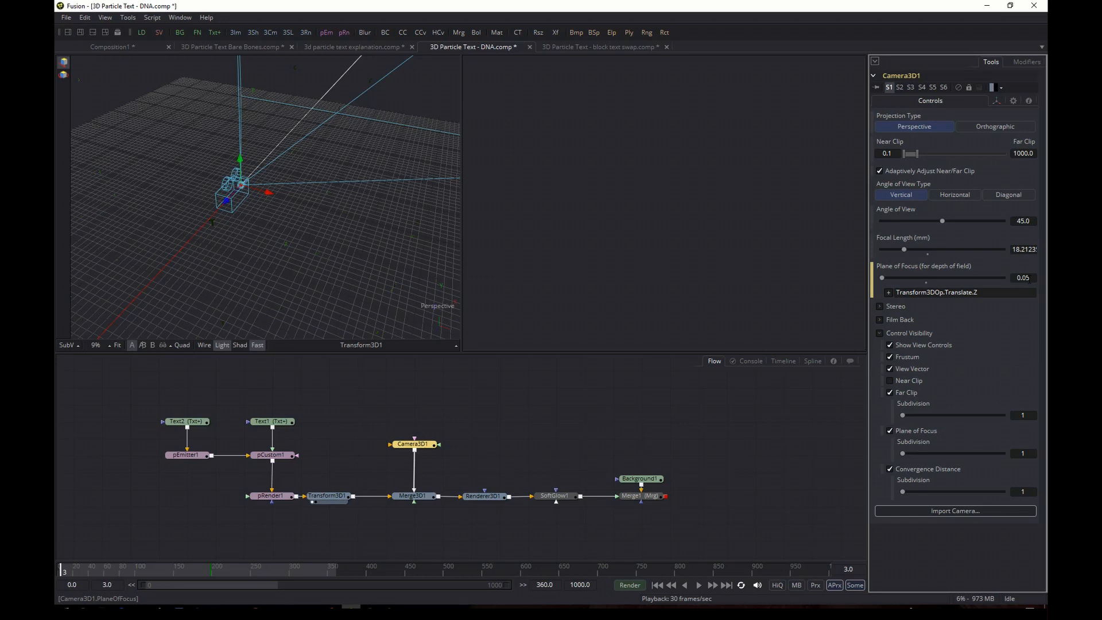
# Step: Review the Renderer3D1 and SoftGlow1 settings, and view Merge1's final output at frame 105 in the second viewer
pyautogui.click(488, 498)
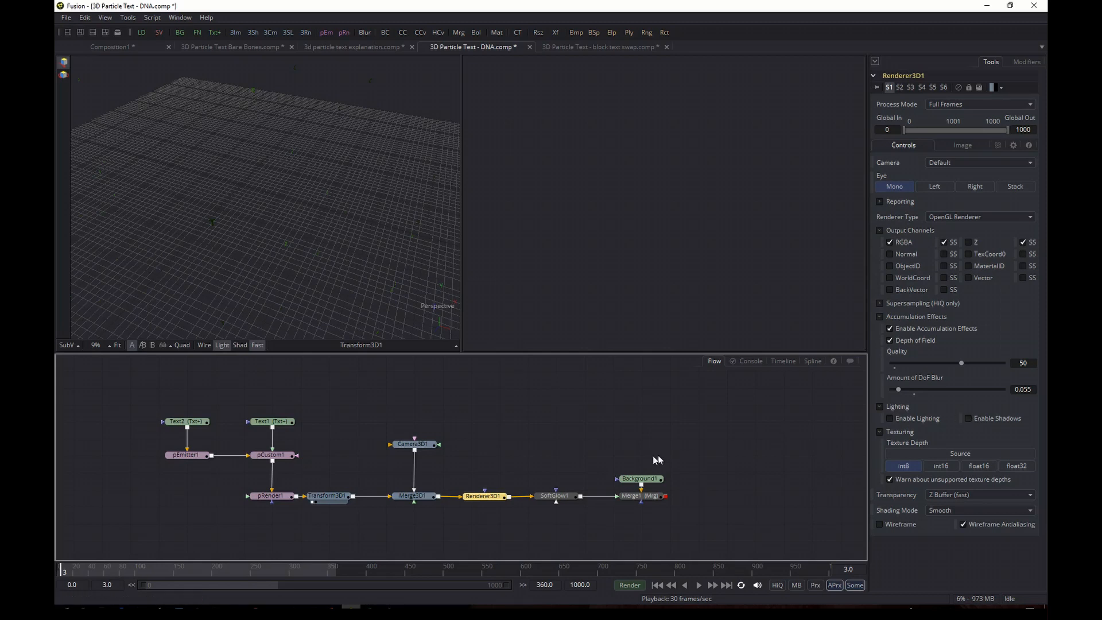
pyautogui.click(557, 497)
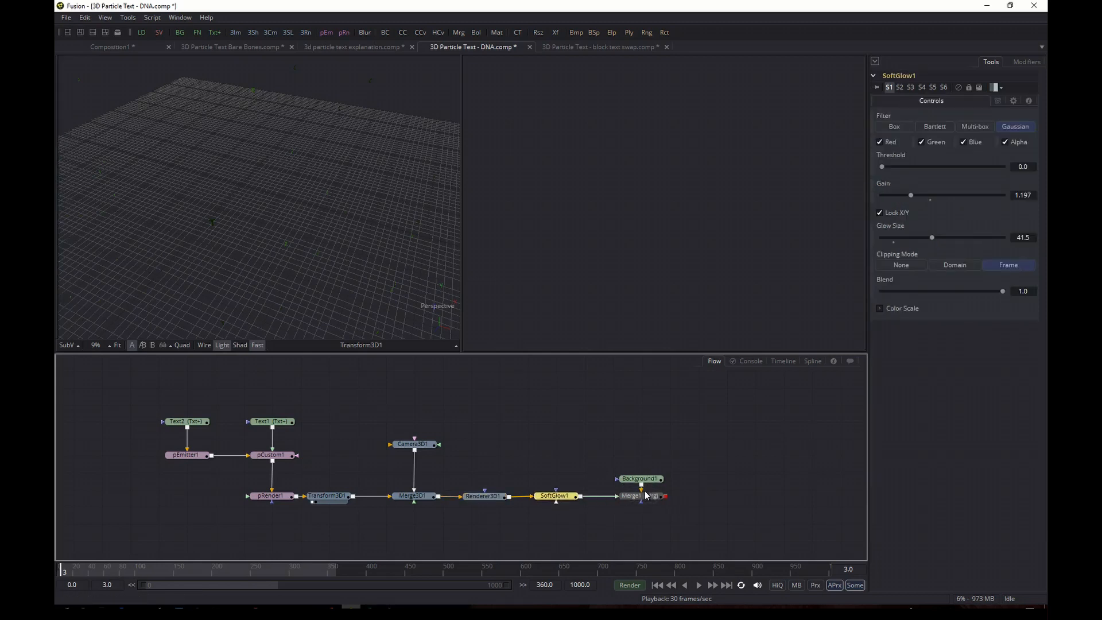
pyautogui.moveTo(647, 501); pyautogui.dragTo(697, 220)
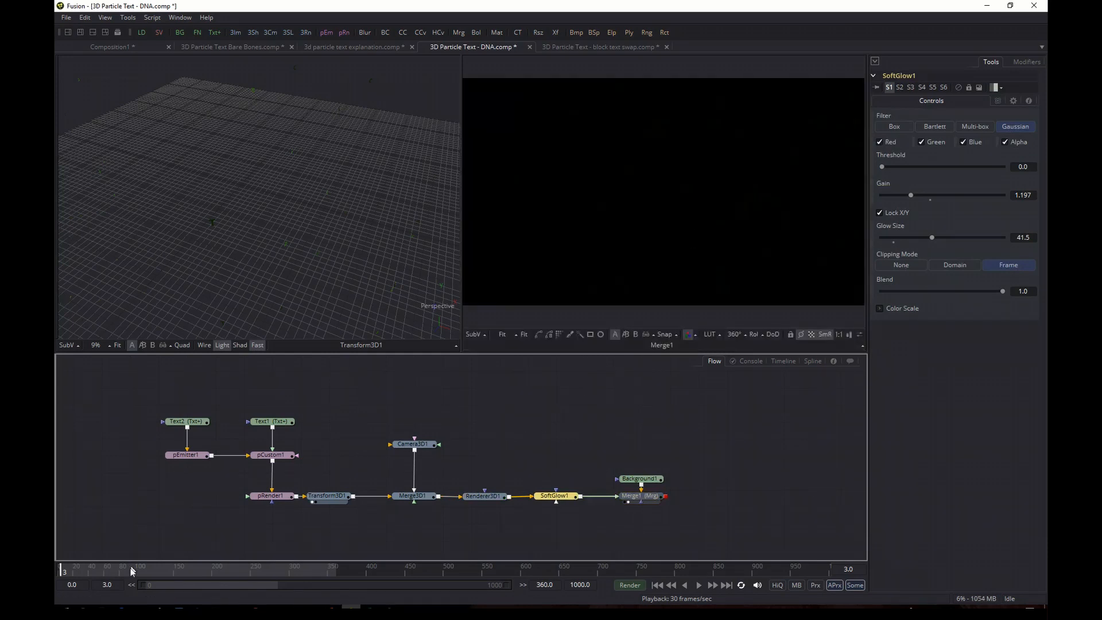
pyautogui.click(97, 568)
pyautogui.click(142, 572)
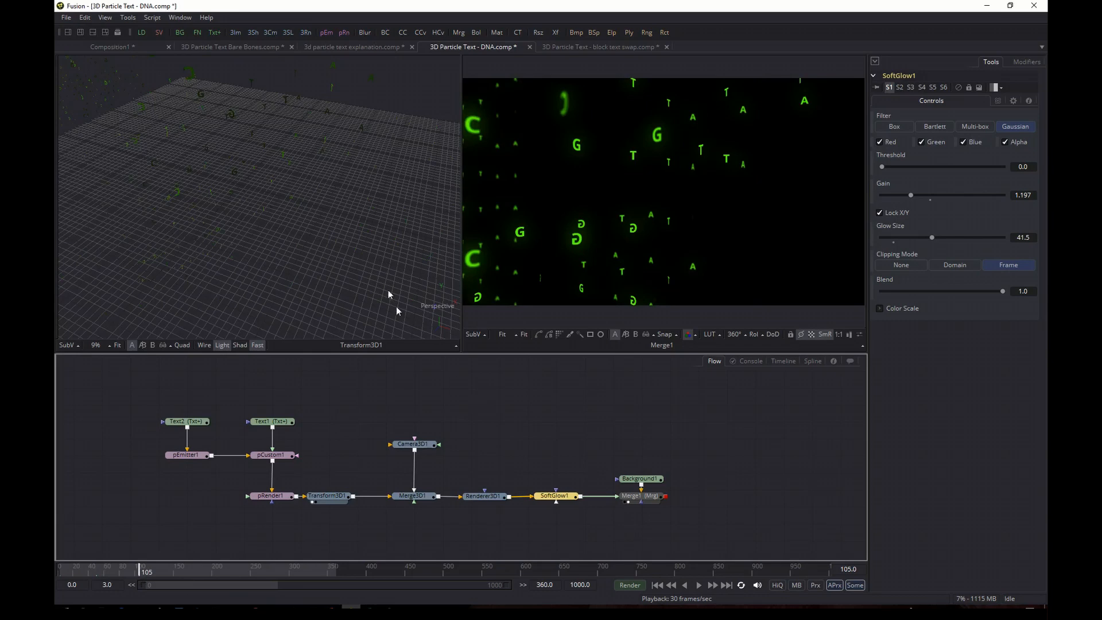
# Step: Switch to the 3D Particle Text - block text swap composition and bypass Replicate3D1
pyautogui.click(587, 46)
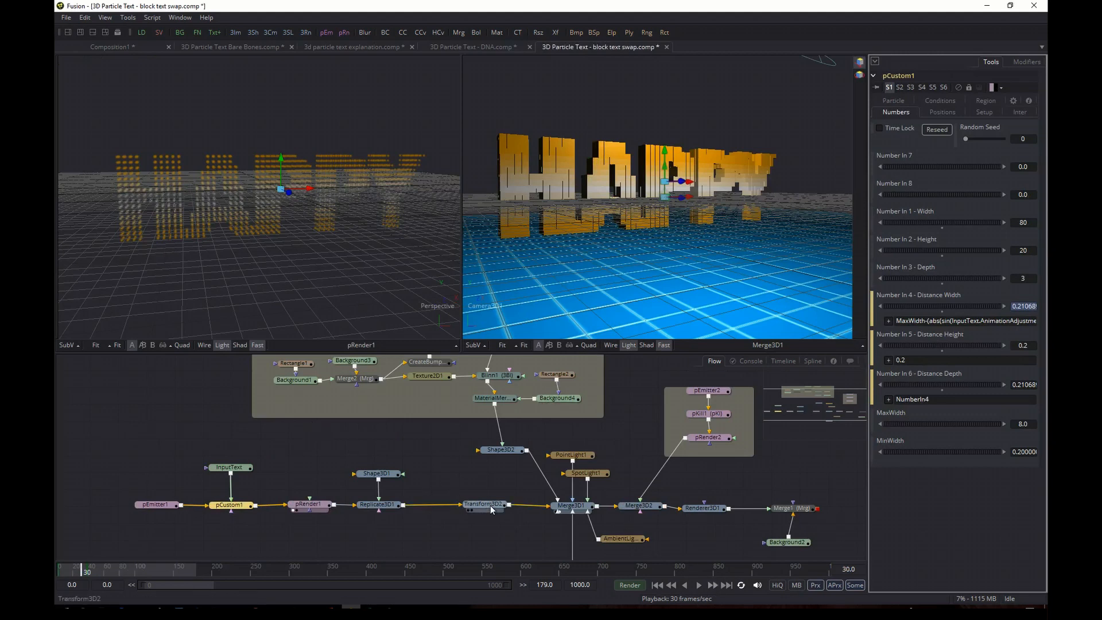
pyautogui.click(377, 506)
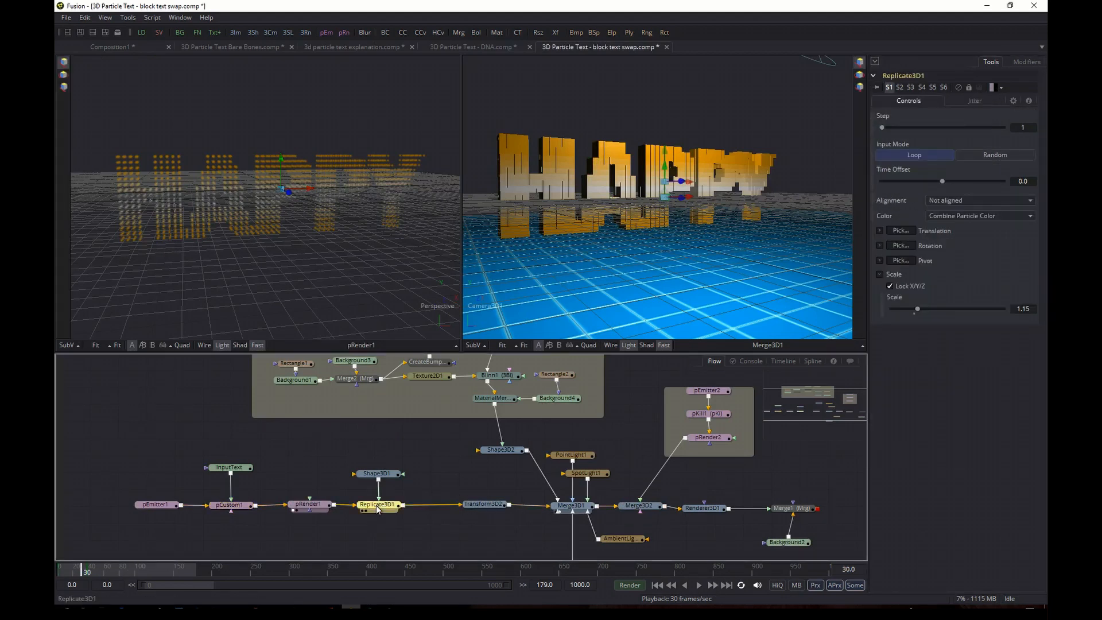
pyautogui.hotkey('ctrl', 'p')
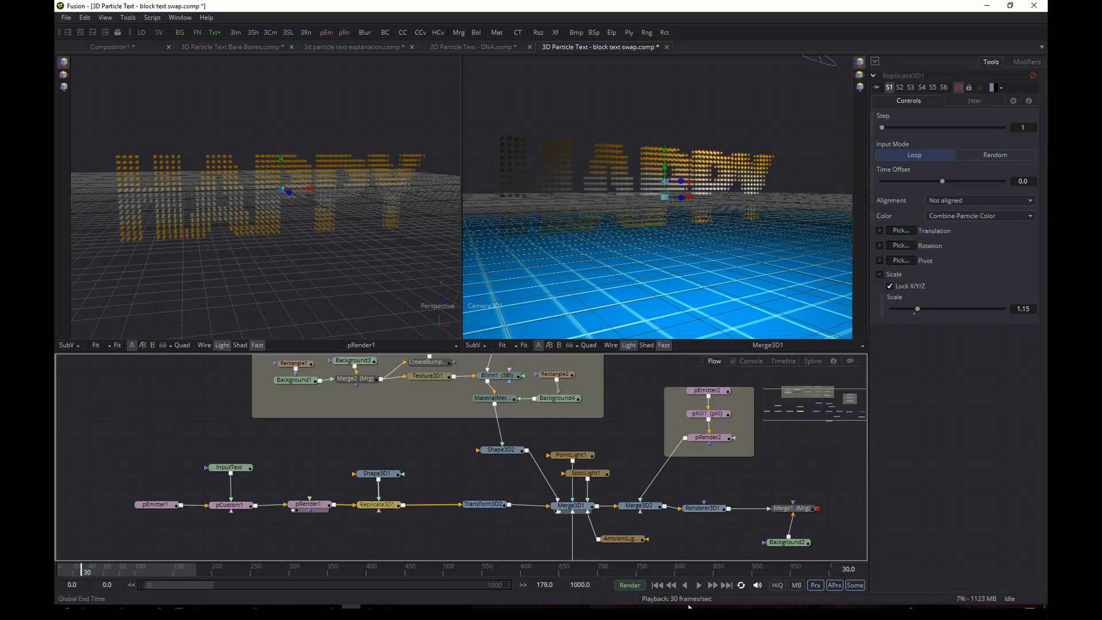
# Step: Play the block text swap animation from the first frame, and return to frame 0
pyautogui.click(657, 585)
pyautogui.click(698, 586)
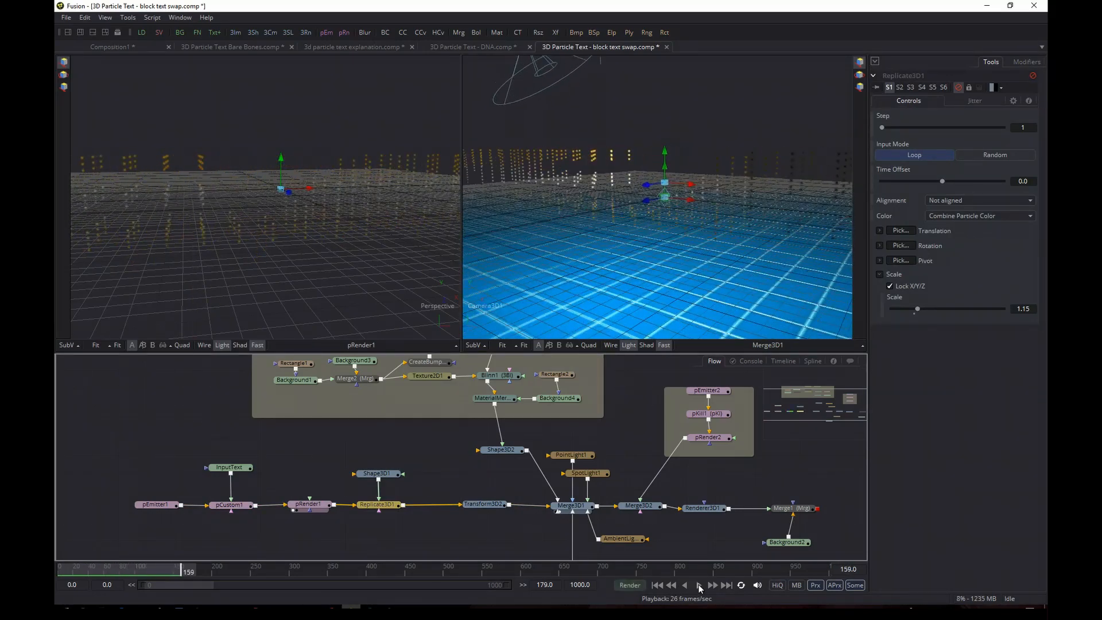
pyautogui.click(699, 586)
pyautogui.click(657, 586)
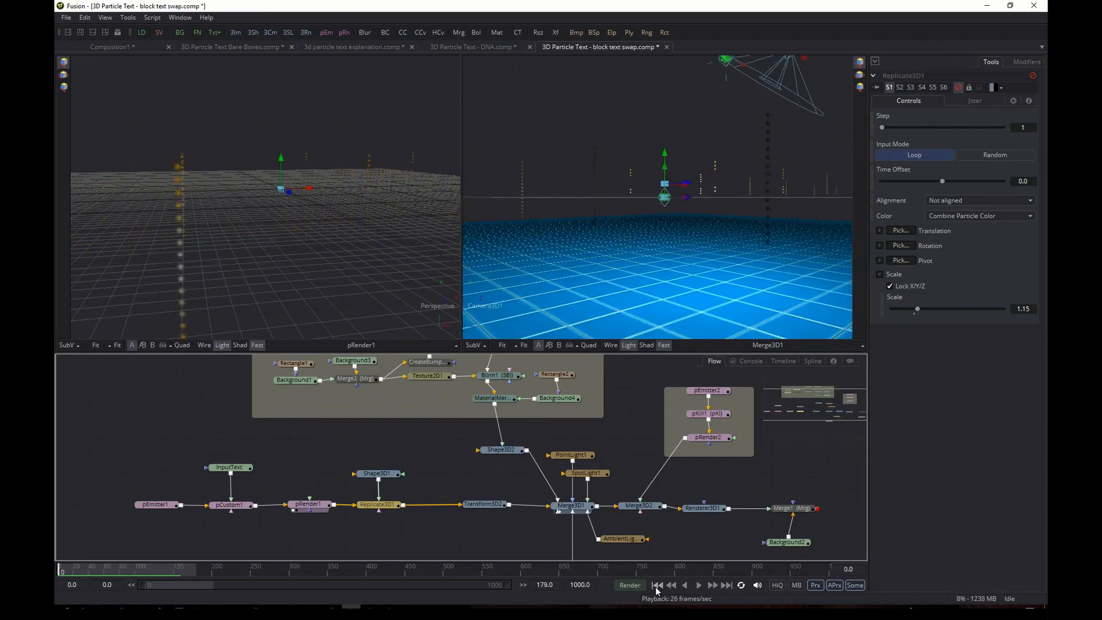
# Step: Examine pCustom1's Number In 4 - Distance Width expression, which uses MaxWidth, MinWidth and InputText's AnimationAdjustment
pyautogui.click(230, 508)
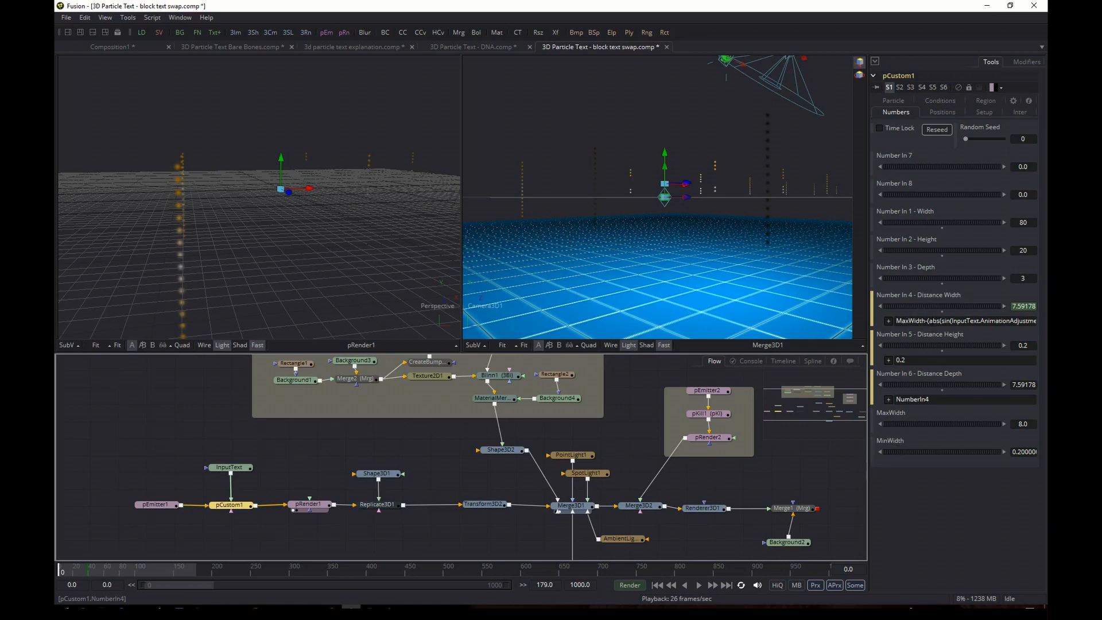
pyautogui.moveTo(915, 321); pyautogui.dragTo(1047, 324)
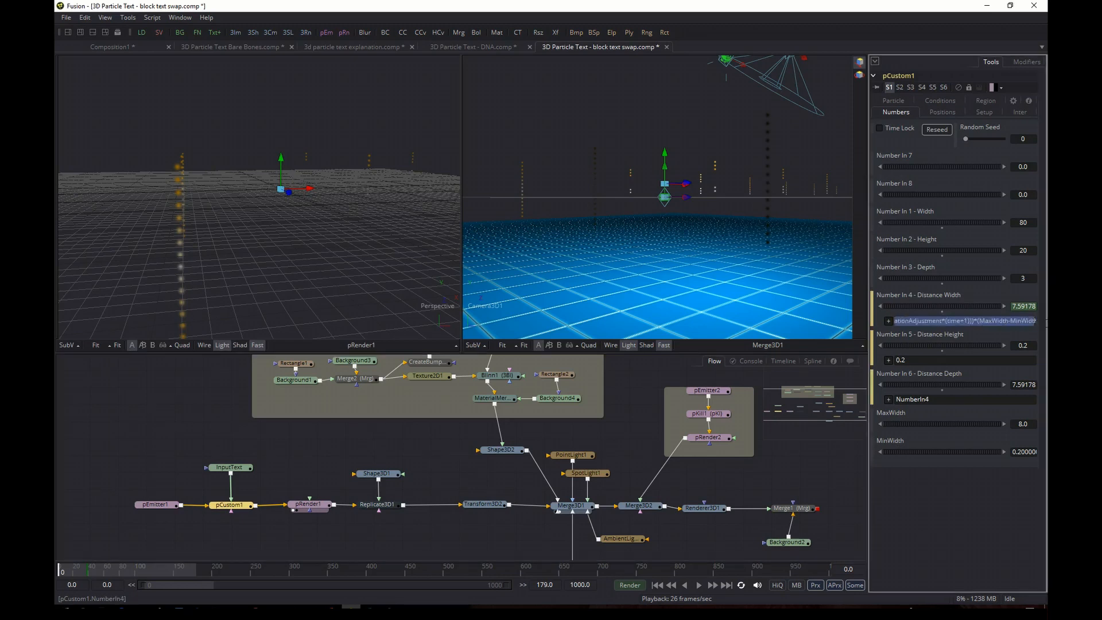
pyautogui.click(944, 513)
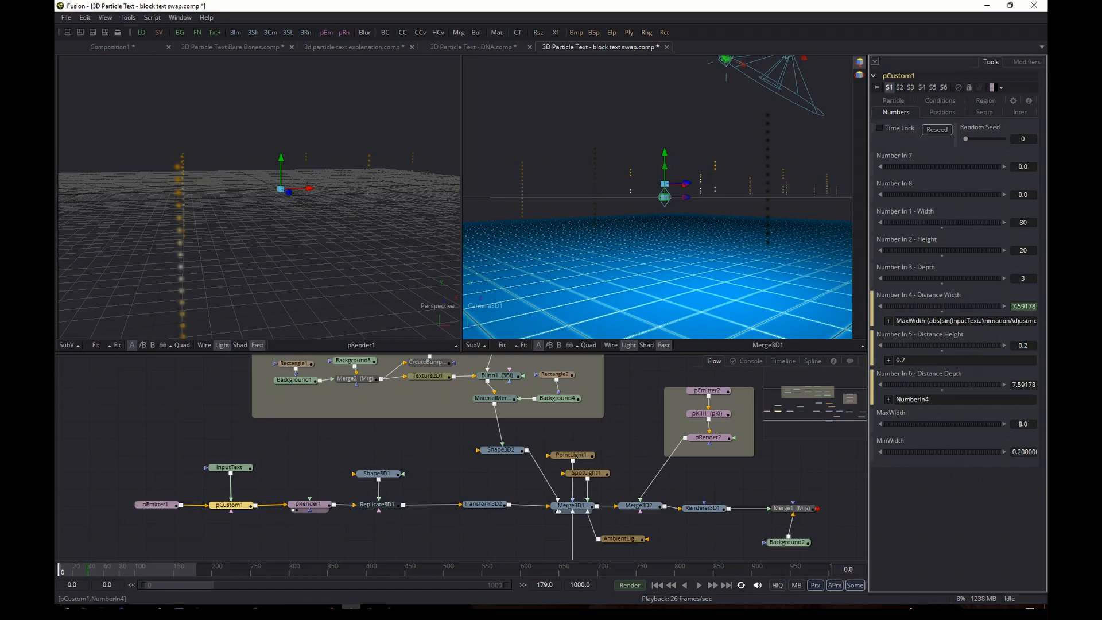
# Step: Play the animation with InputText's settings shown, and compare its Styled Text at frames 59 and 60
pyautogui.click(225, 470)
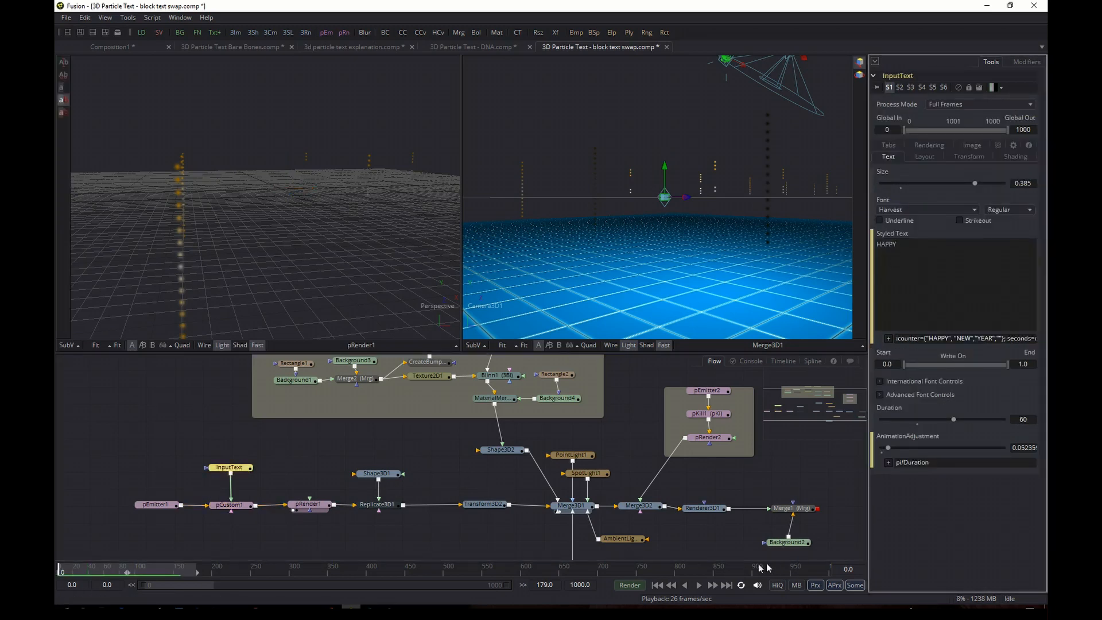
pyautogui.click(699, 585)
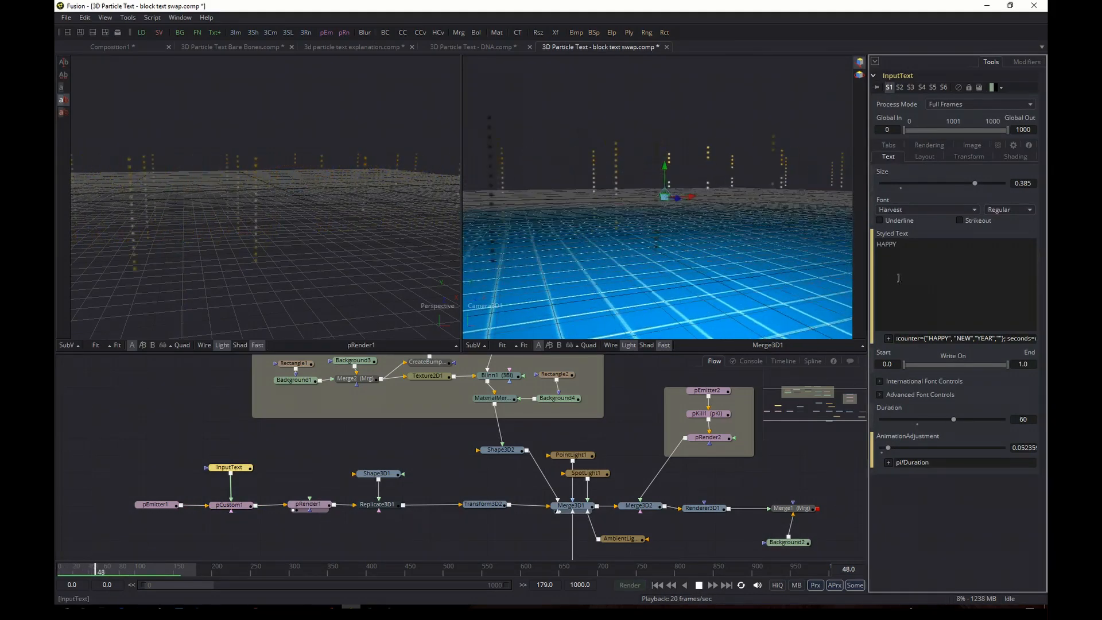
pyautogui.click(699, 585)
pyautogui.click(104, 571)
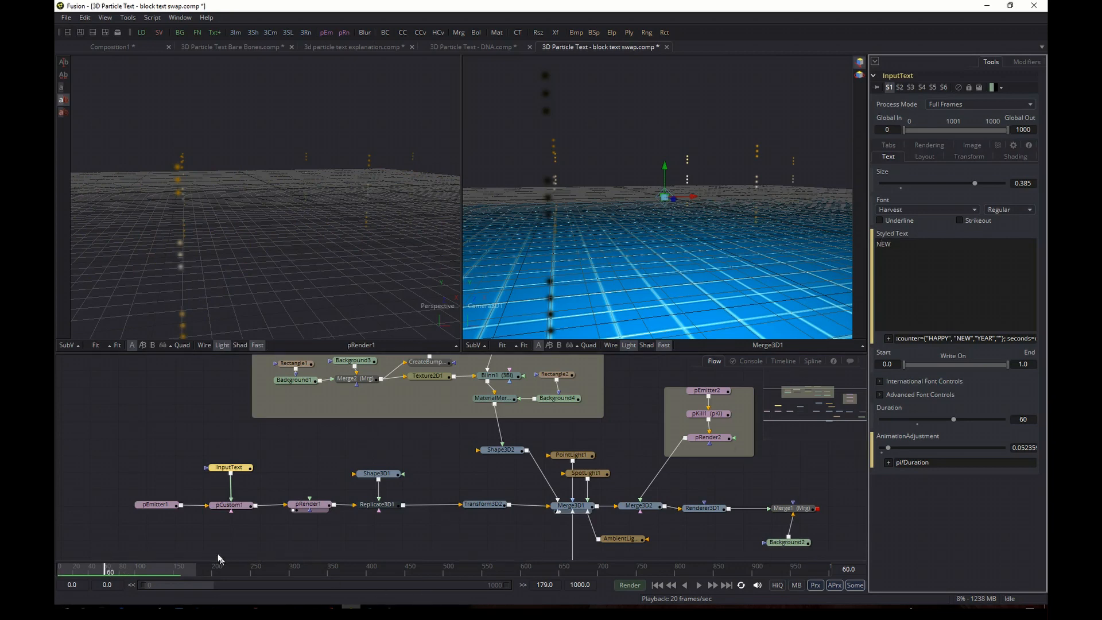
pyautogui.press('Left')
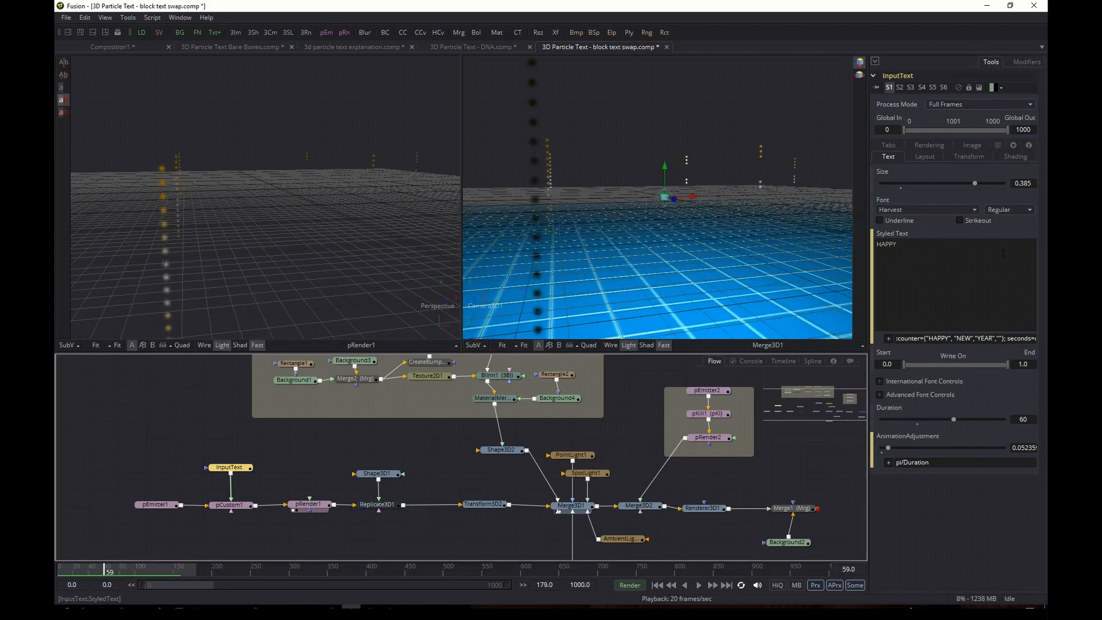
pyautogui.press('Right')
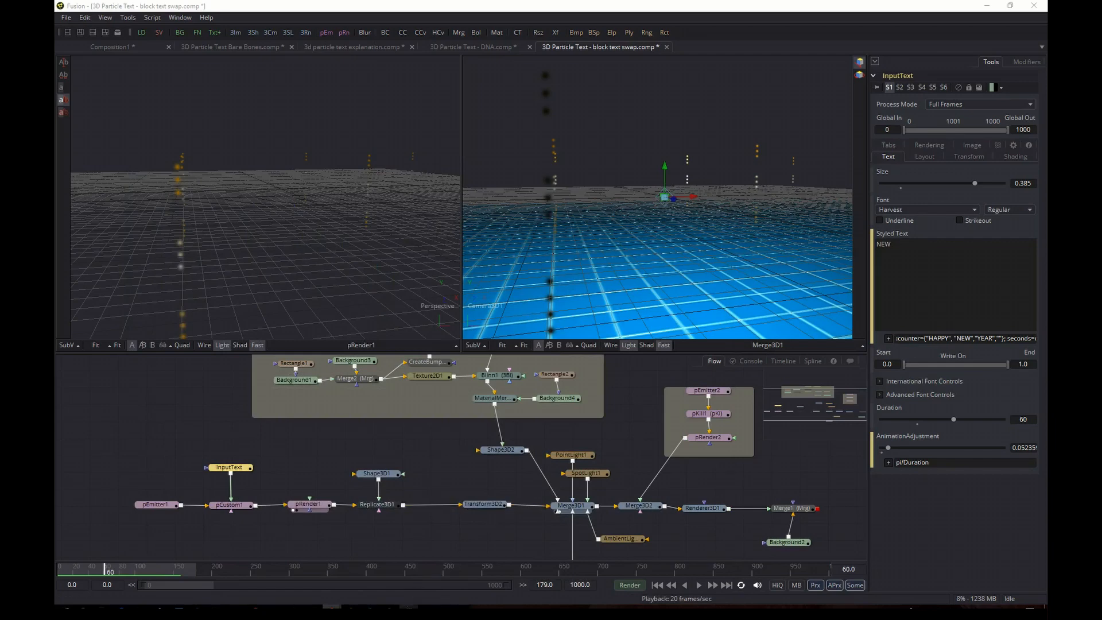
# Step: Switch to the Notepad copy of the Styled Text expression and examine the counter table line with its braces and word entries
pyautogui.click(409, 606)
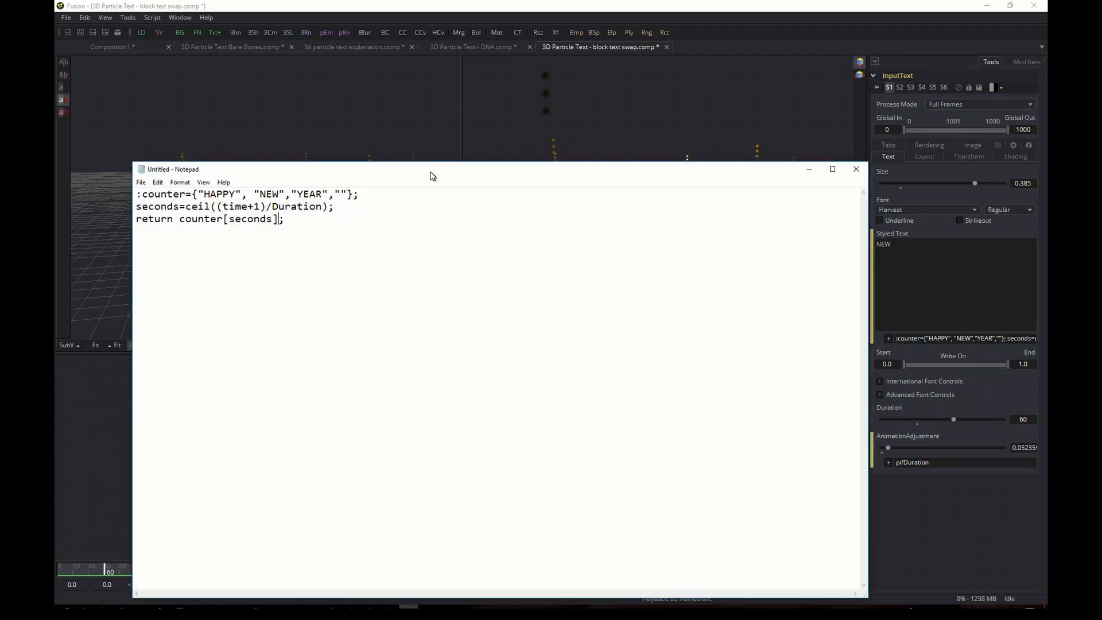
pyautogui.moveTo(430, 171); pyautogui.dragTo(418, 194)
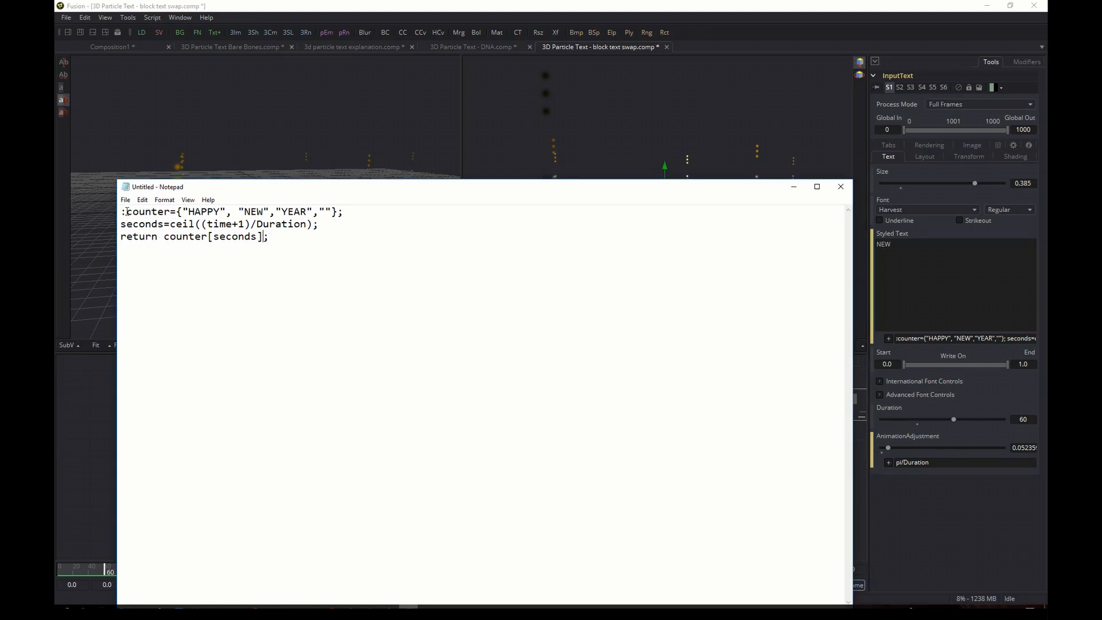
pyautogui.moveTo(127, 211); pyautogui.dragTo(121, 211)
pyautogui.moveTo(338, 212); pyautogui.dragTo(347, 213)
pyautogui.moveTo(127, 212); pyautogui.dragTo(349, 207)
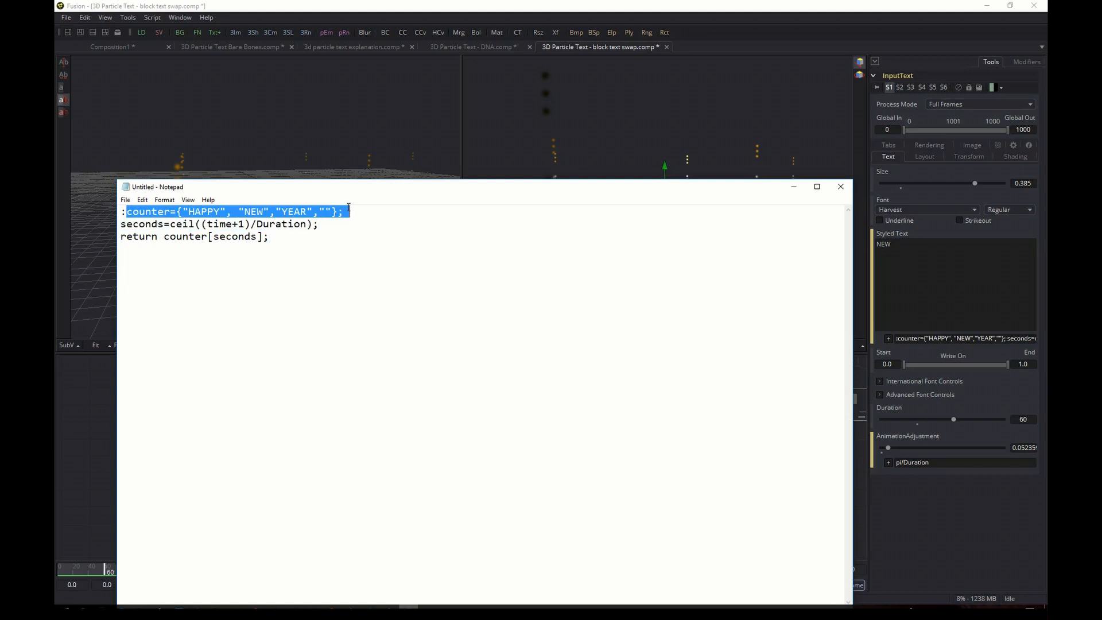
pyautogui.click(177, 212)
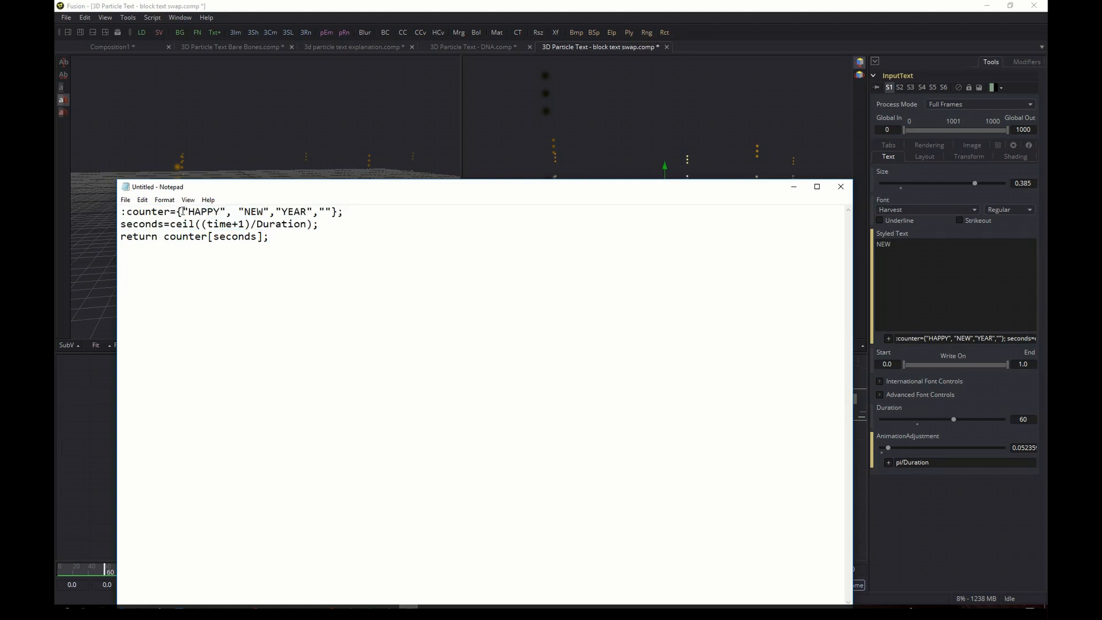
pyautogui.moveTo(177, 212); pyautogui.dragTo(181, 212)
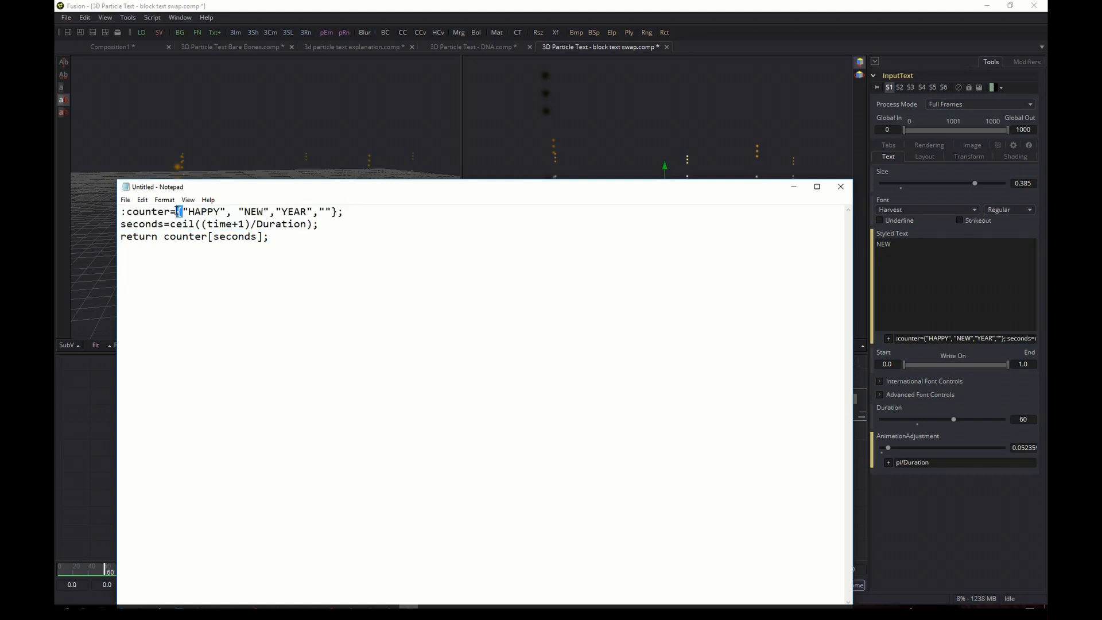
pyautogui.moveTo(332, 212); pyautogui.dragTo(338, 212)
pyautogui.click(344, 212)
# Step: Examine how seconds=ceil((time+1)/Duration) picks the HAPPY or NEW entry through return counter[seconds], and close Notepad without saving
pyautogui.moveTo(120, 223); pyautogui.dragTo(317, 224)
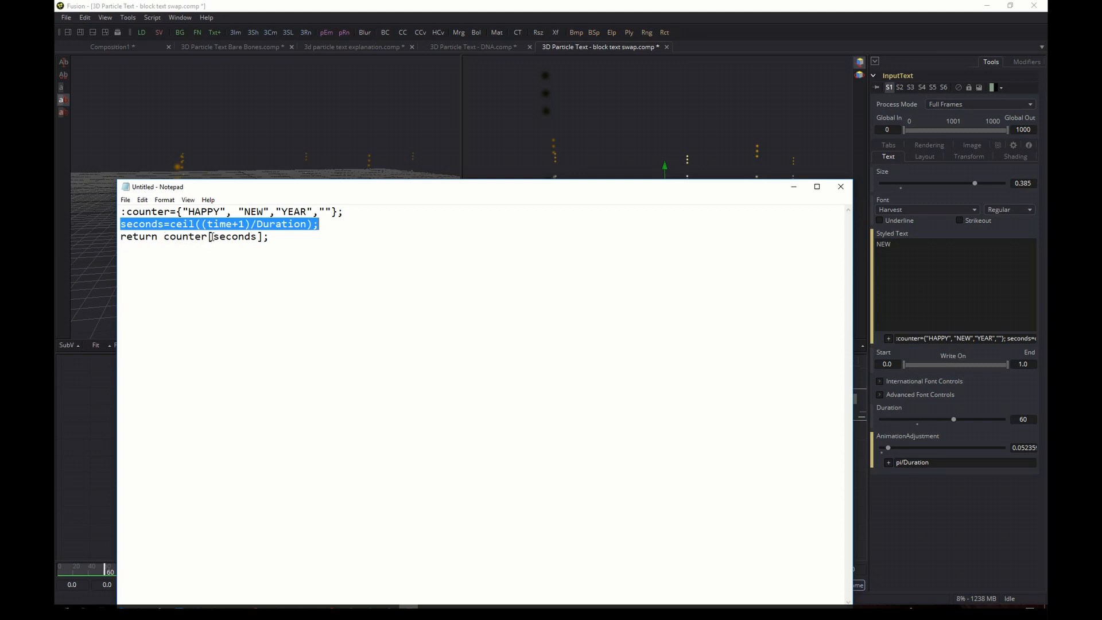
pyautogui.moveTo(214, 236); pyautogui.dragTo(257, 237)
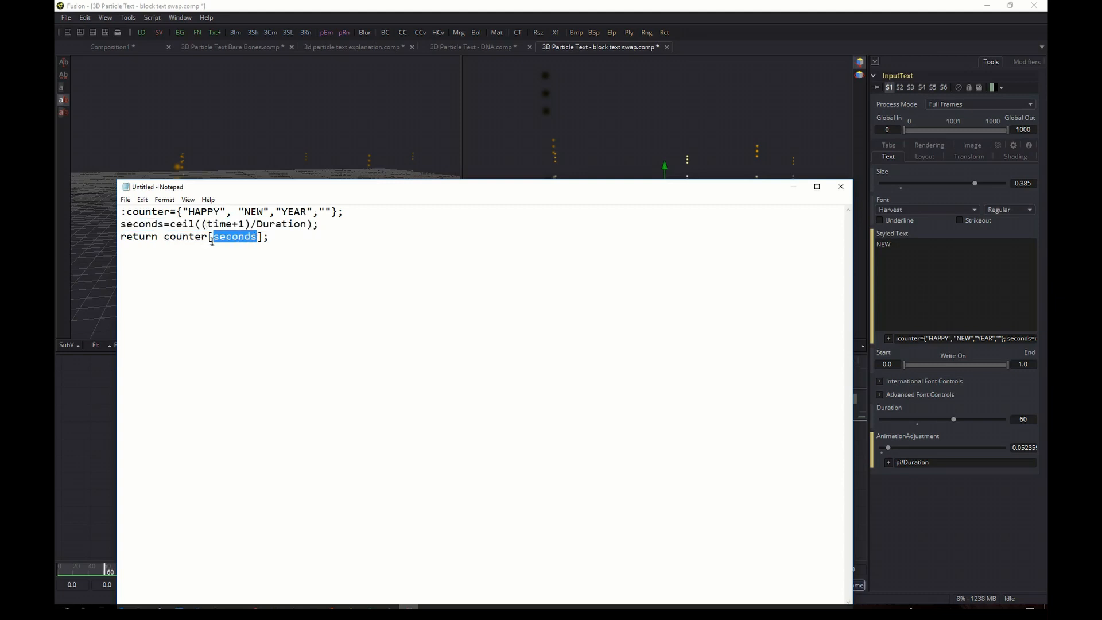
pyautogui.click(189, 212)
pyautogui.moveTo(208, 224); pyautogui.dragTo(232, 224)
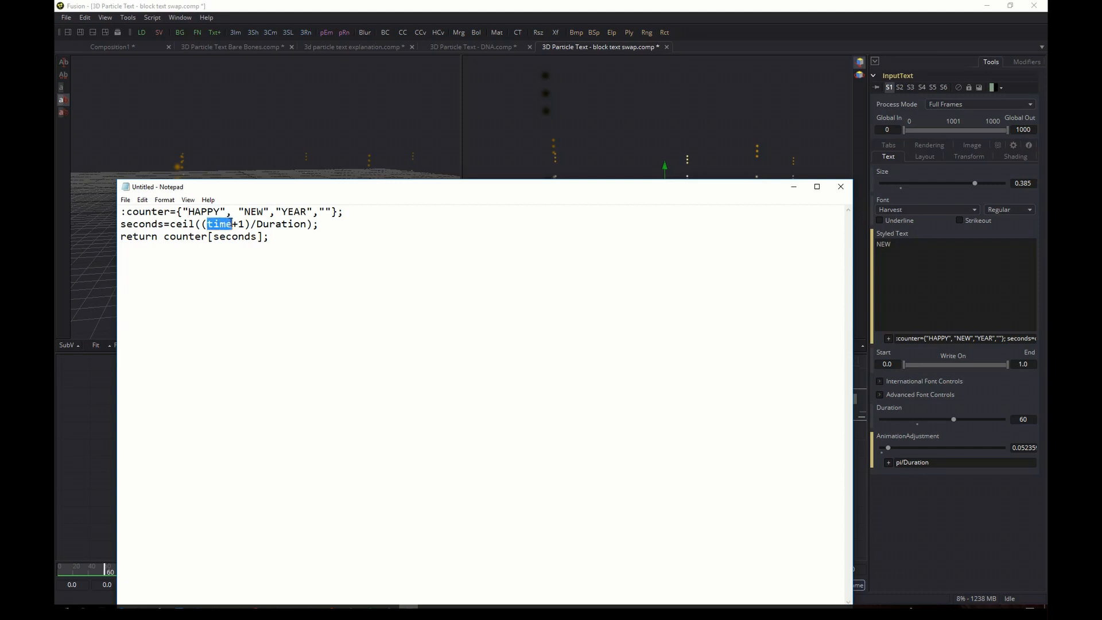
pyautogui.click(245, 224)
pyautogui.moveTo(183, 211); pyautogui.dragTo(226, 210)
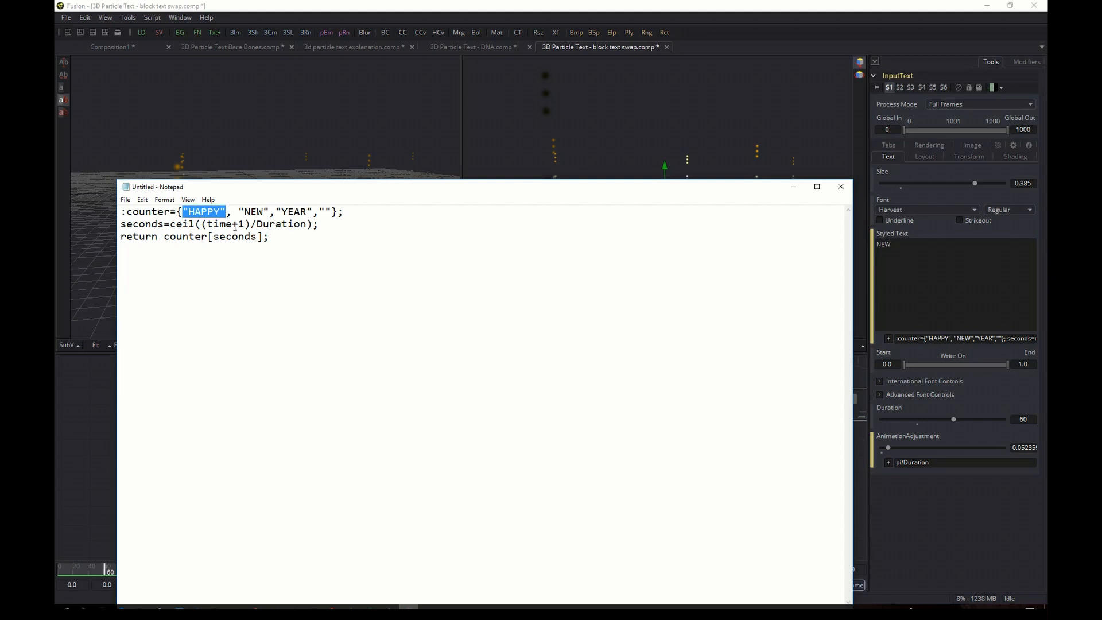
pyautogui.click(208, 224)
pyautogui.moveTo(208, 224); pyautogui.dragTo(235, 224)
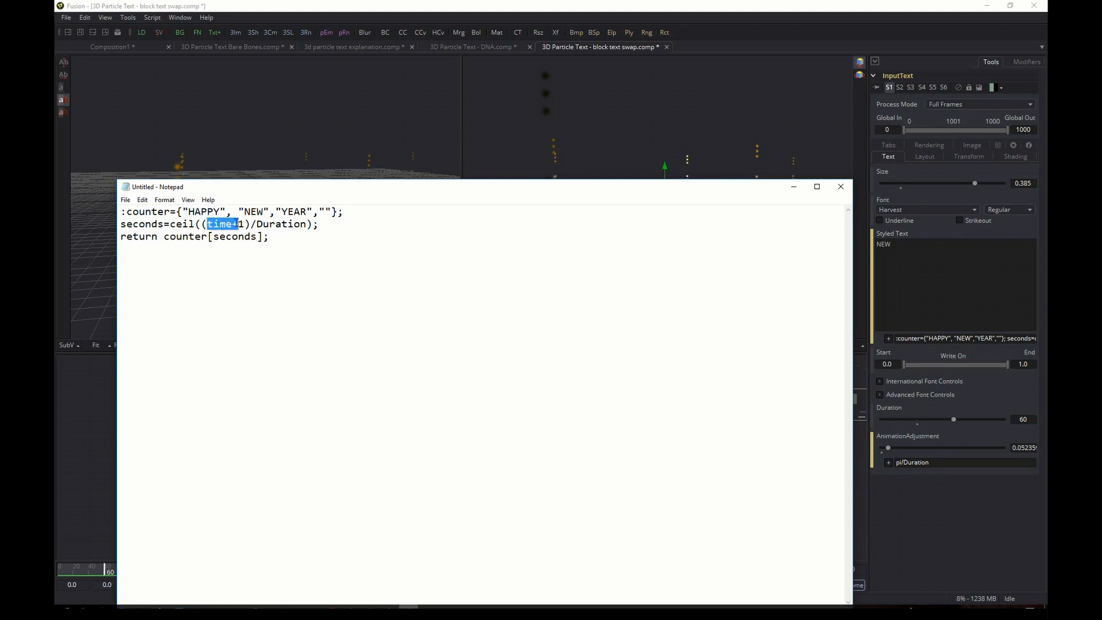
pyautogui.click(240, 224)
pyautogui.moveTo(239, 212); pyautogui.dragTo(268, 213)
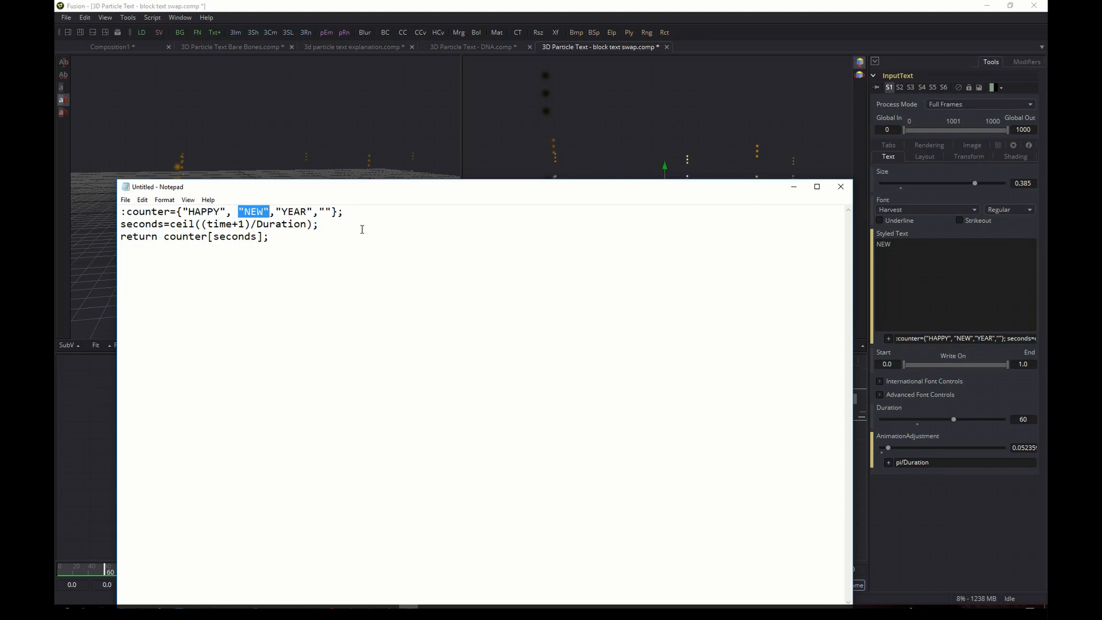
pyautogui.click(841, 188)
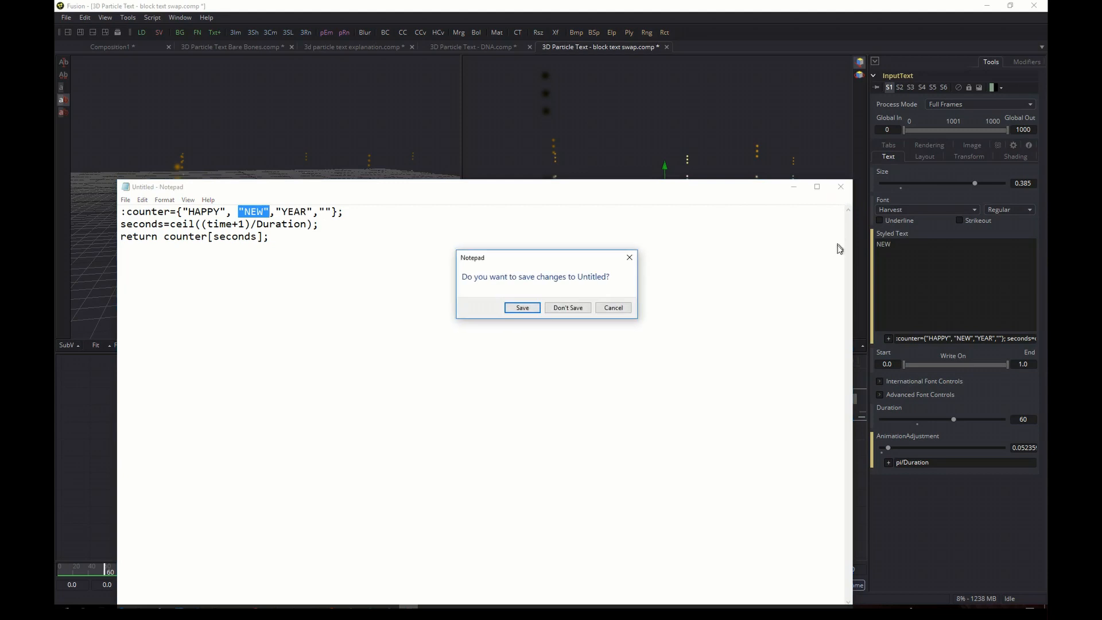
pyautogui.click(573, 310)
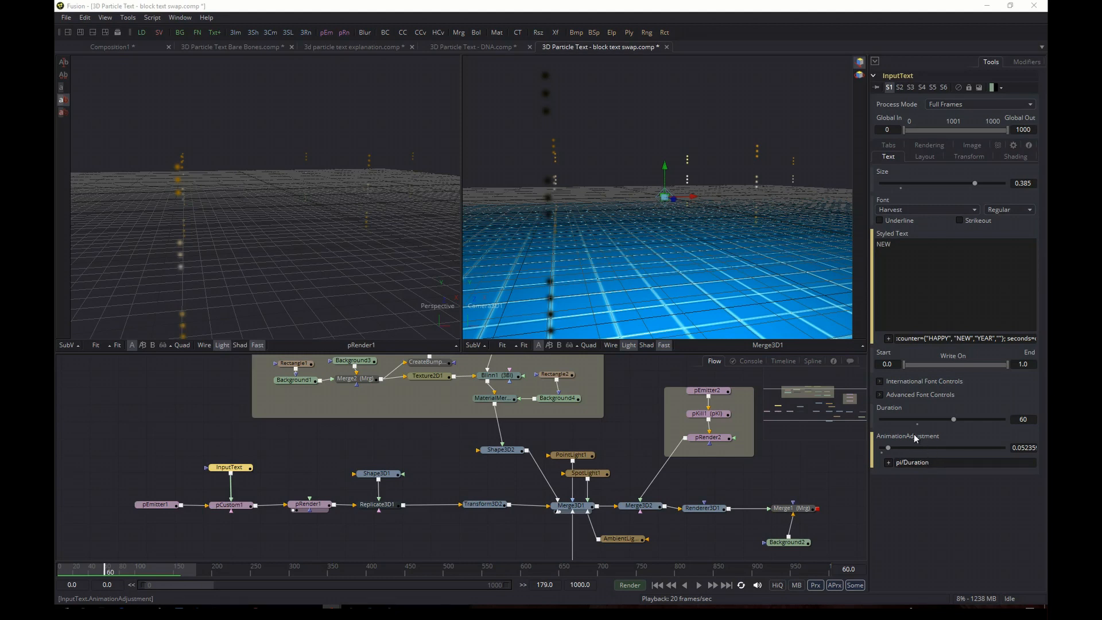
# Step: Review the full Number In 4 - Distance Width expression on pCustom1 through to its MaxWidth and MinWidth terms
pyautogui.click(219, 506)
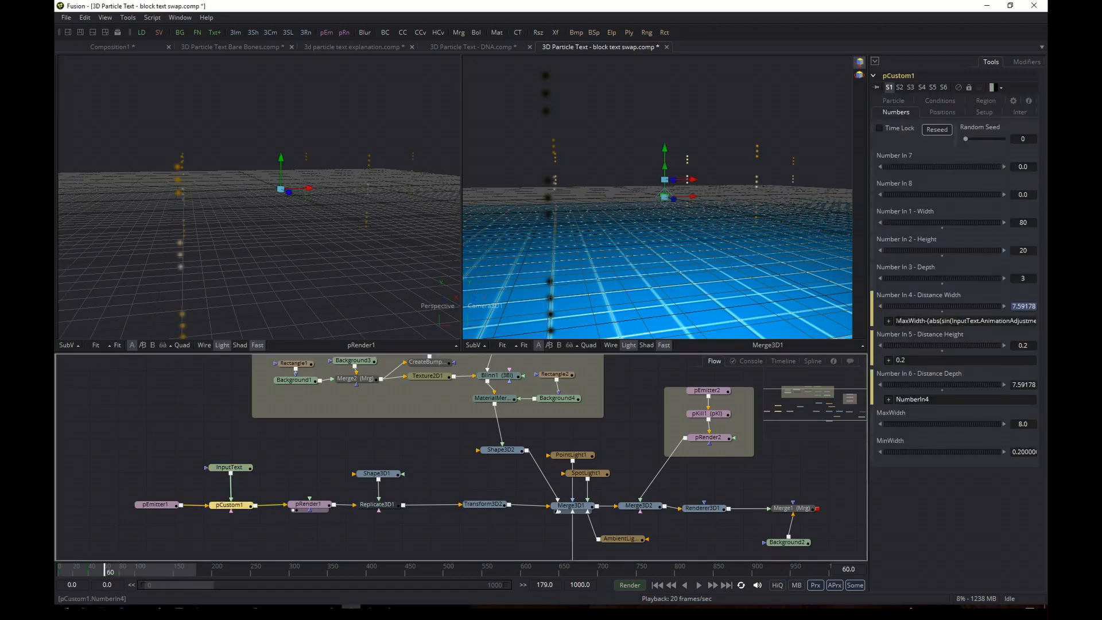
pyautogui.moveTo(897, 321); pyautogui.dragTo(1003, 322)
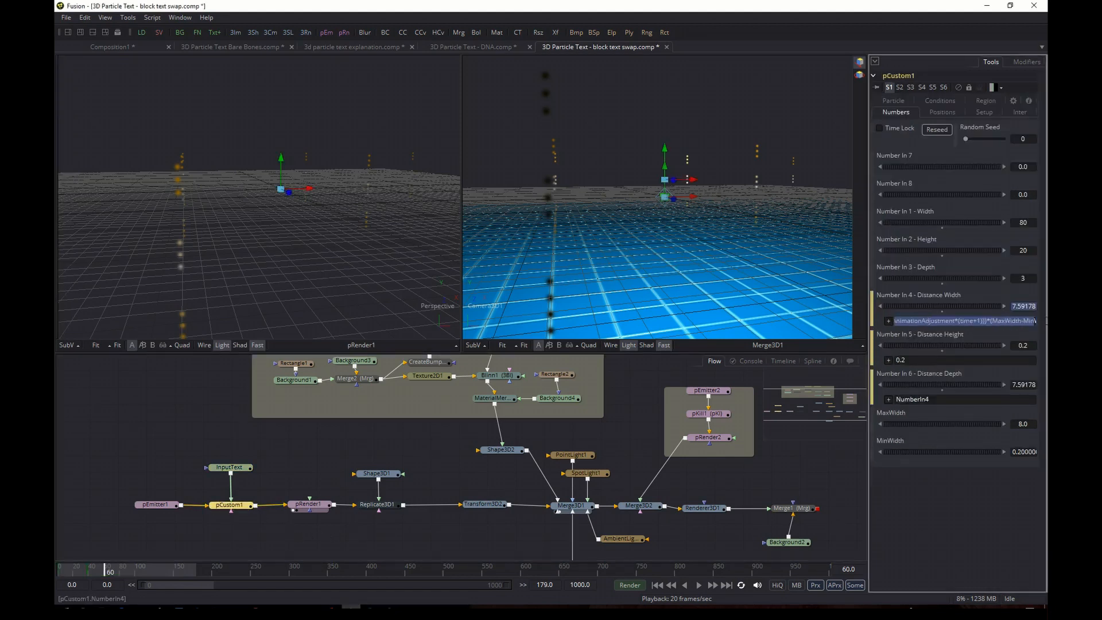
pyautogui.click(994, 334)
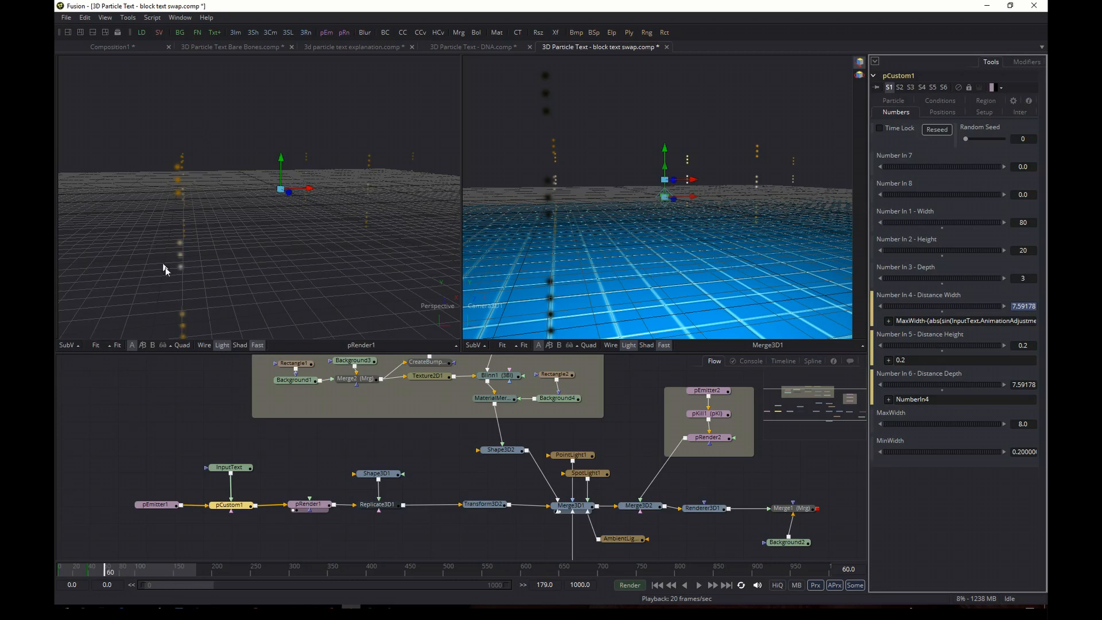
# Step: Inspect the settings of pRender1, Replicate3D1, Transform3D2 and Renderer3D1 along the block text swap node chain
pyautogui.click(320, 508)
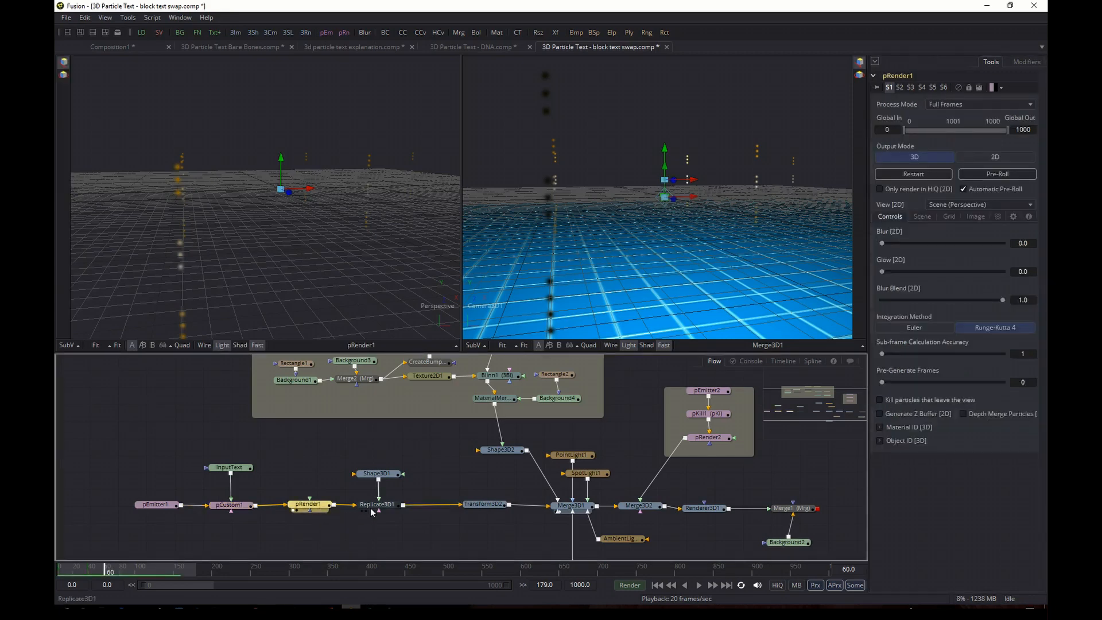
pyautogui.click(375, 508)
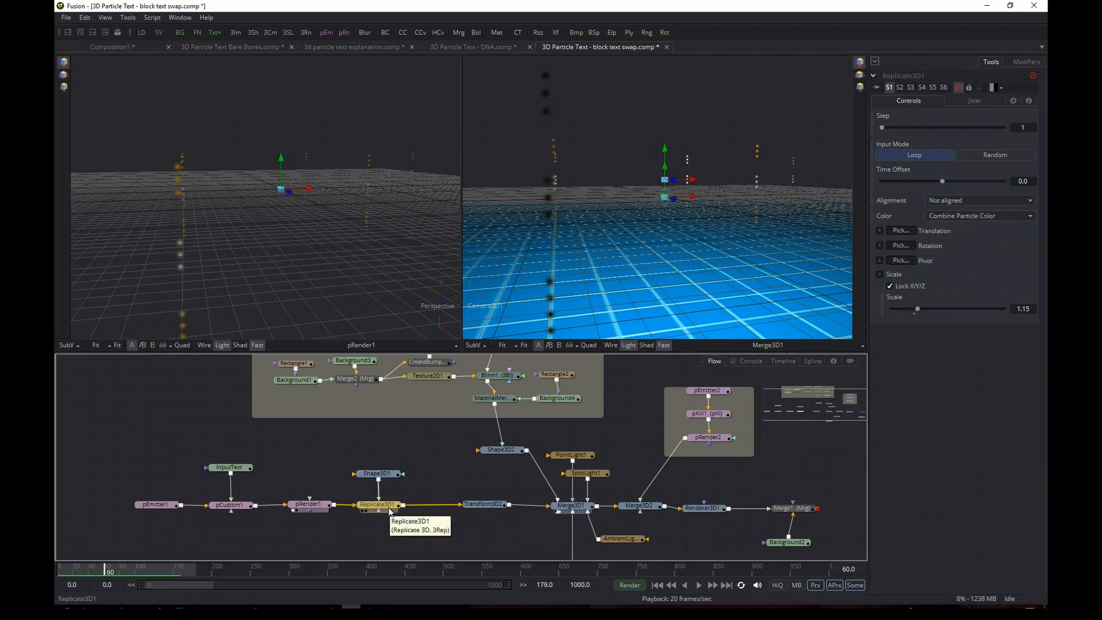
pyautogui.click(495, 510)
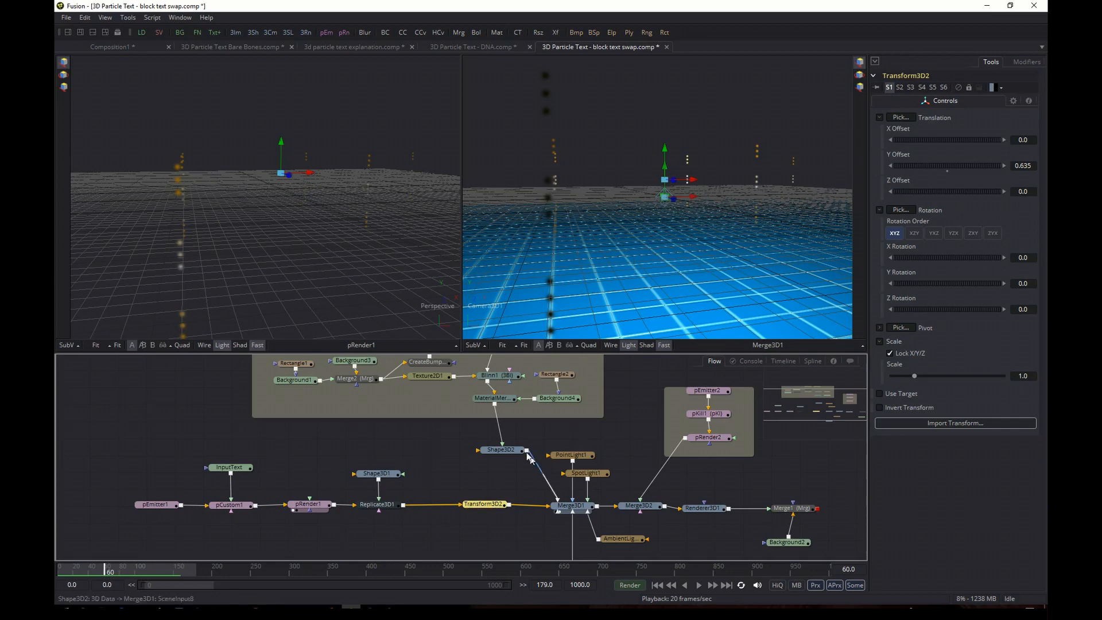
pyautogui.moveTo(623, 448); pyautogui.dragTo(538, 453)
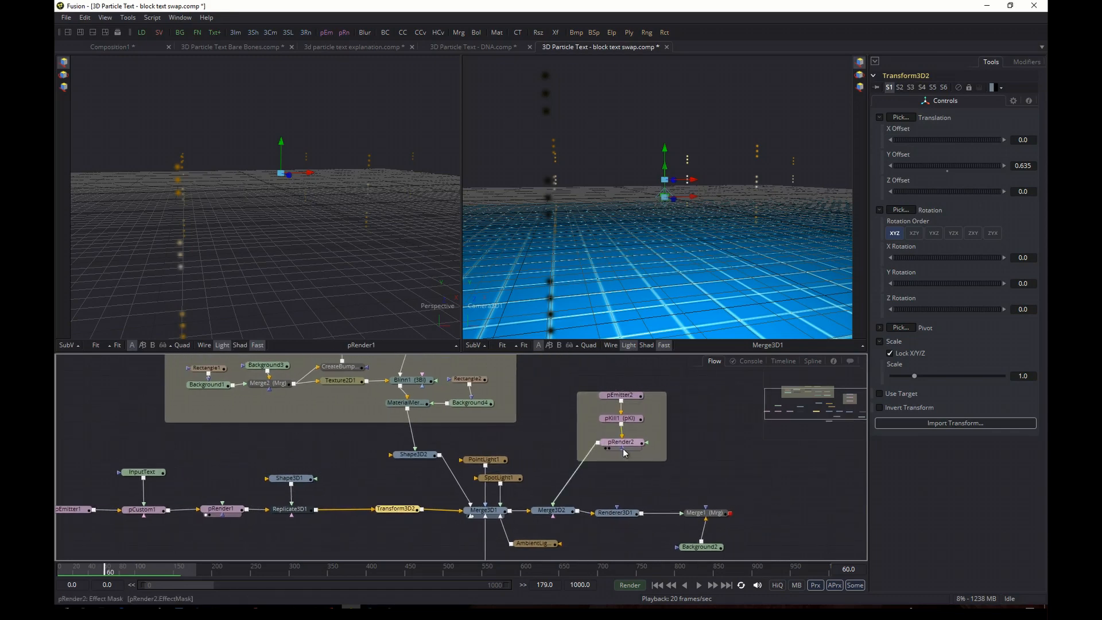
pyautogui.click(619, 514)
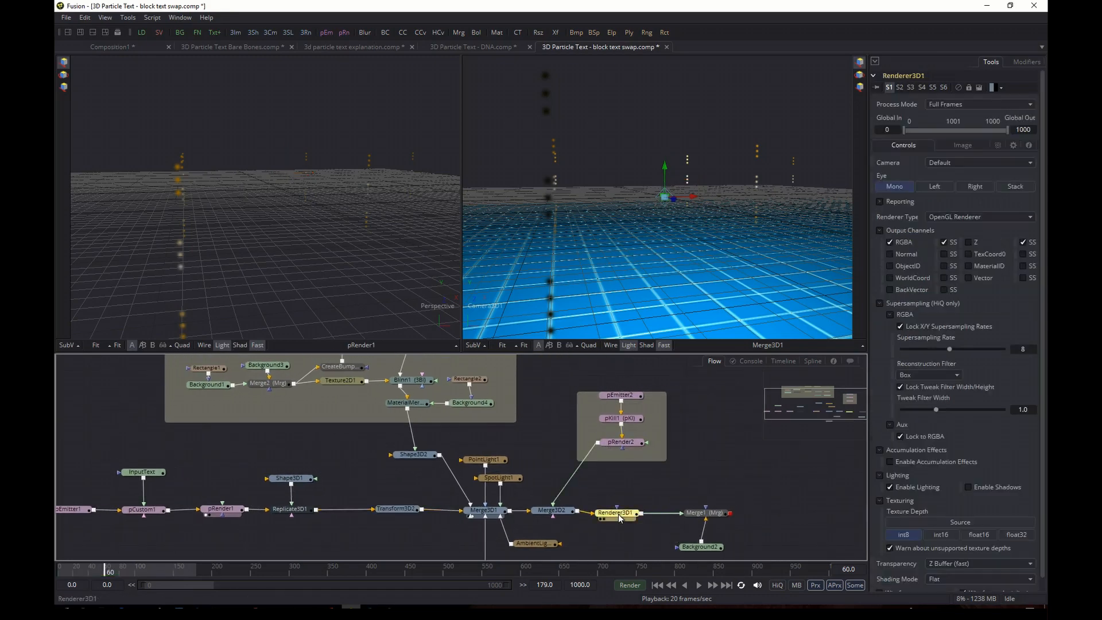